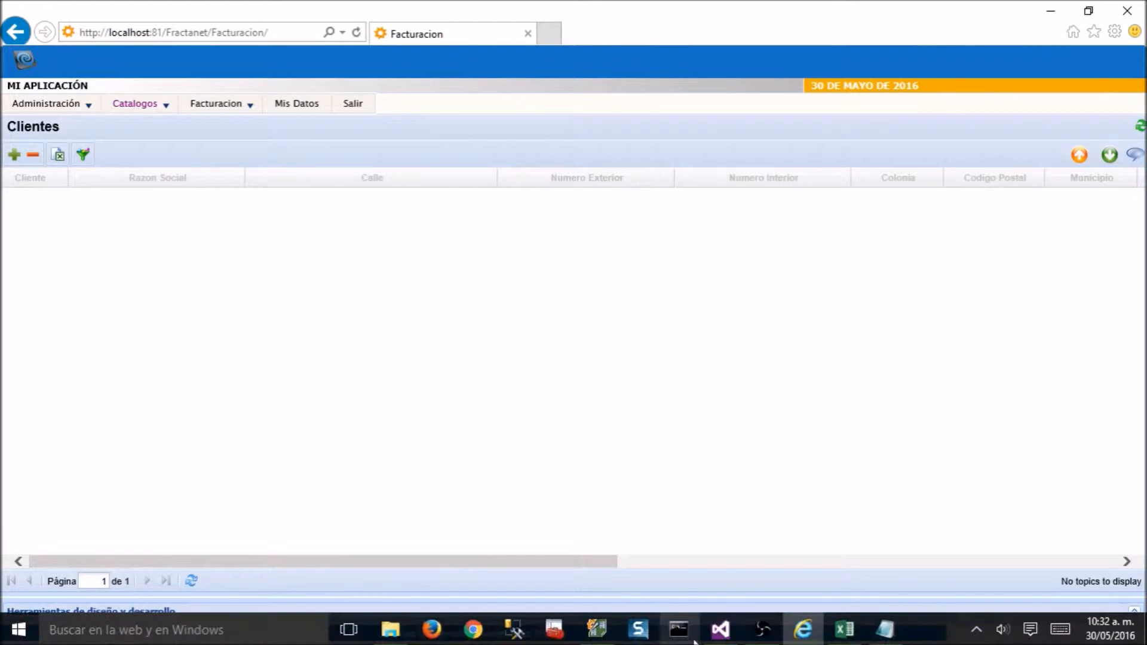
# Step: Locate Catalogo clientes.xlsx on Disco local (I:) and bring the workbook up in Excel
pyautogui.click(391, 630)
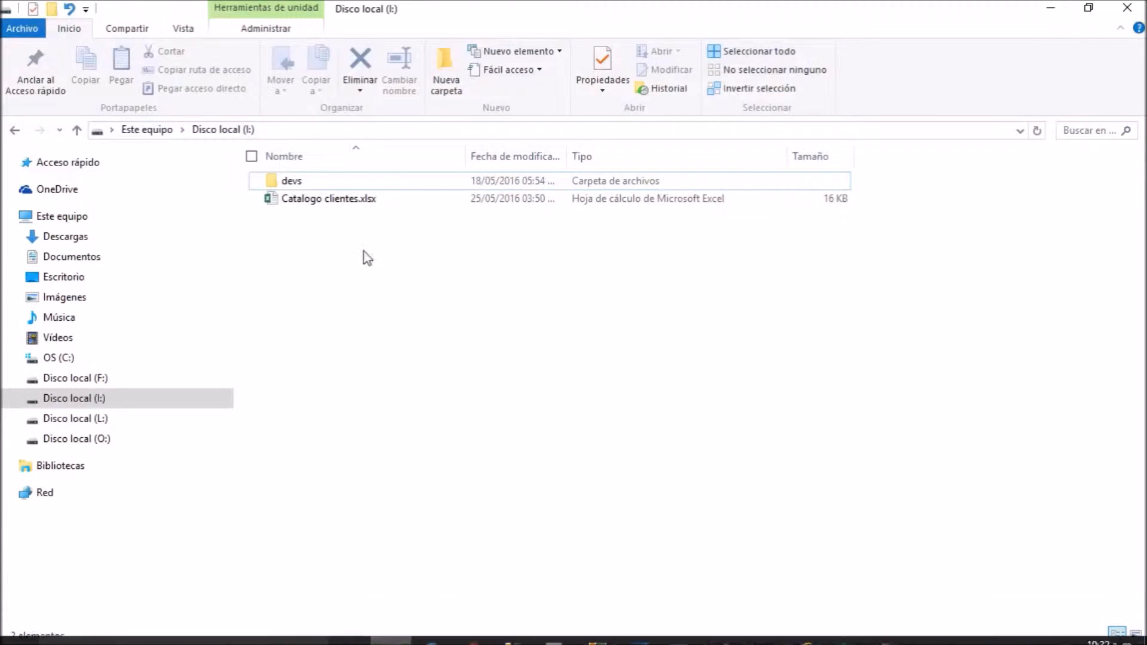
pyautogui.click(340, 211)
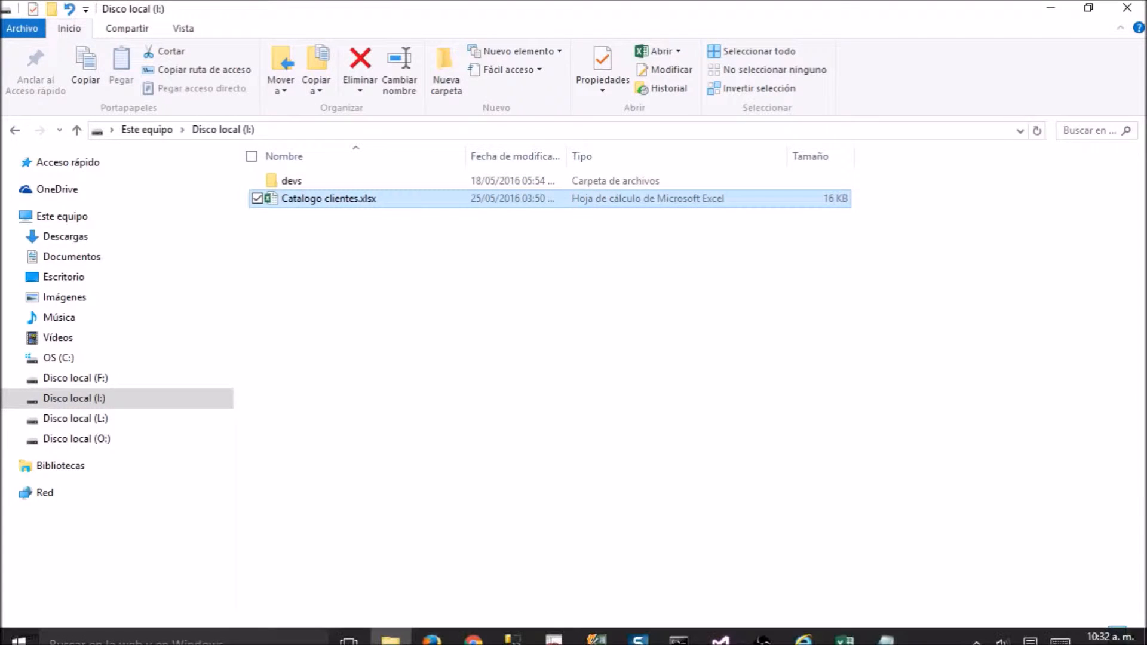
pyautogui.click(846, 630)
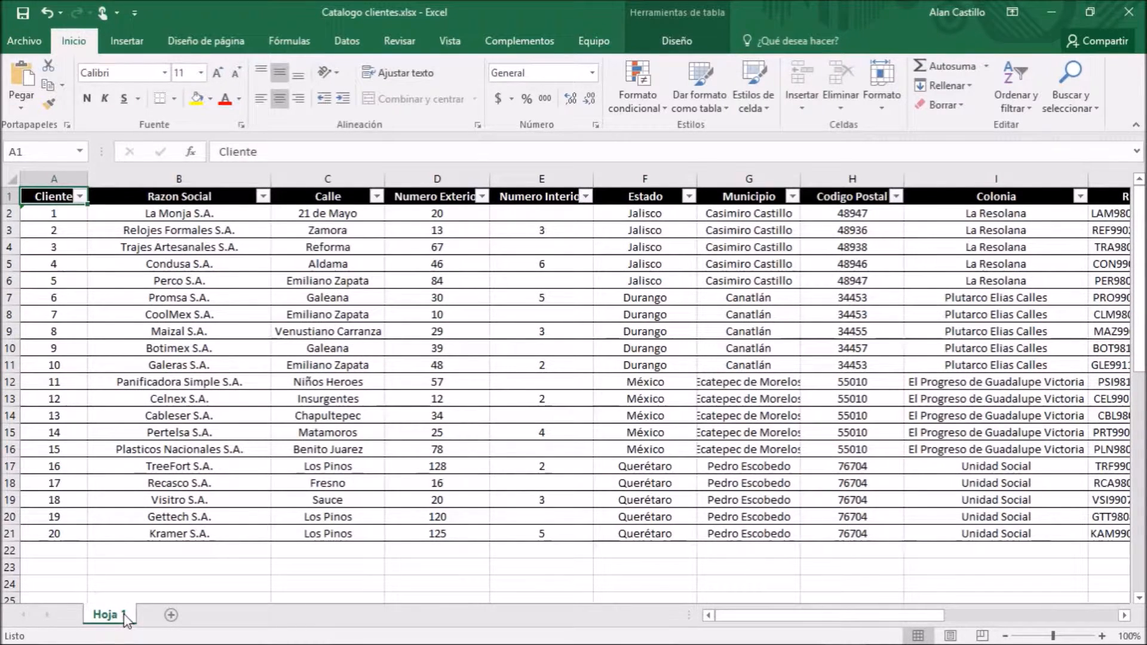
# Step: Check the Cliente class name in the BAX model and rename the Excel sheet Hoja 1 as Cliente
pyautogui.hotkey('alt', 'Tab')
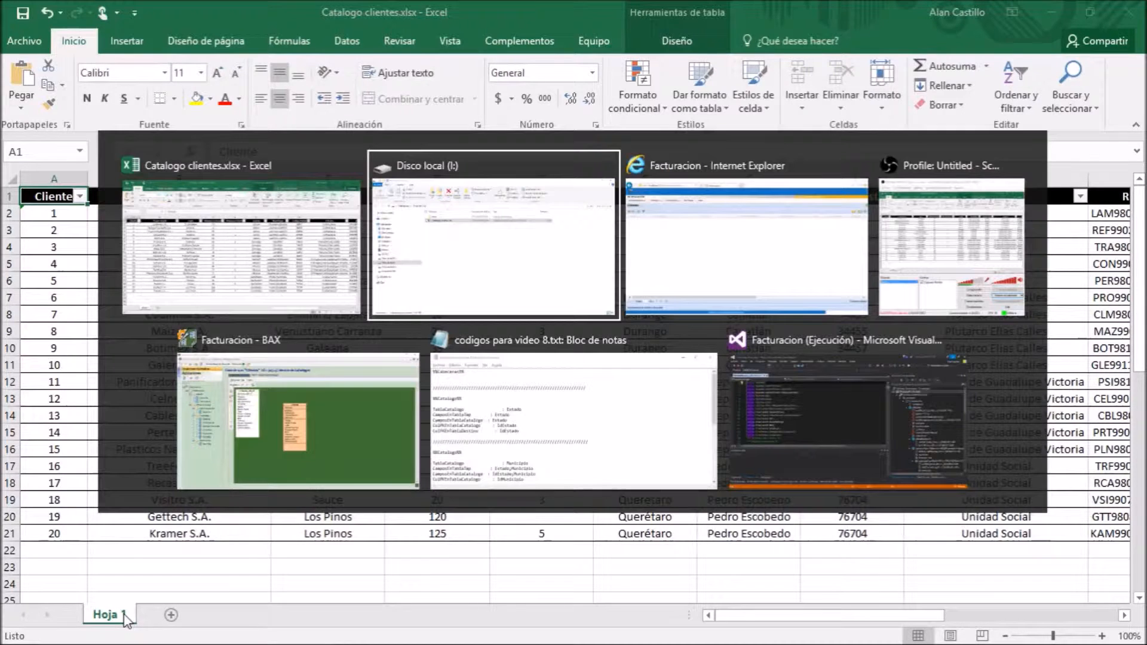
pyautogui.hotkey('alt', 'Tab')
pyautogui.hotkey('alt', 'Tab')
pyautogui.hotkey('alt', 'Tab')
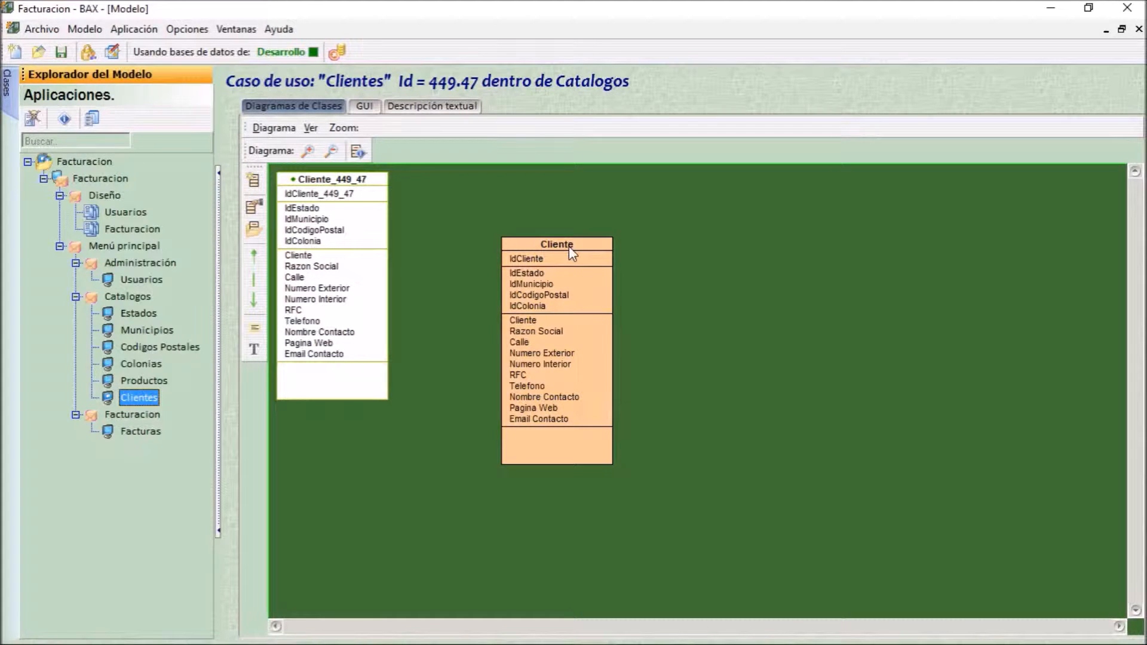
pyautogui.hotkey('alt', 'Tab')
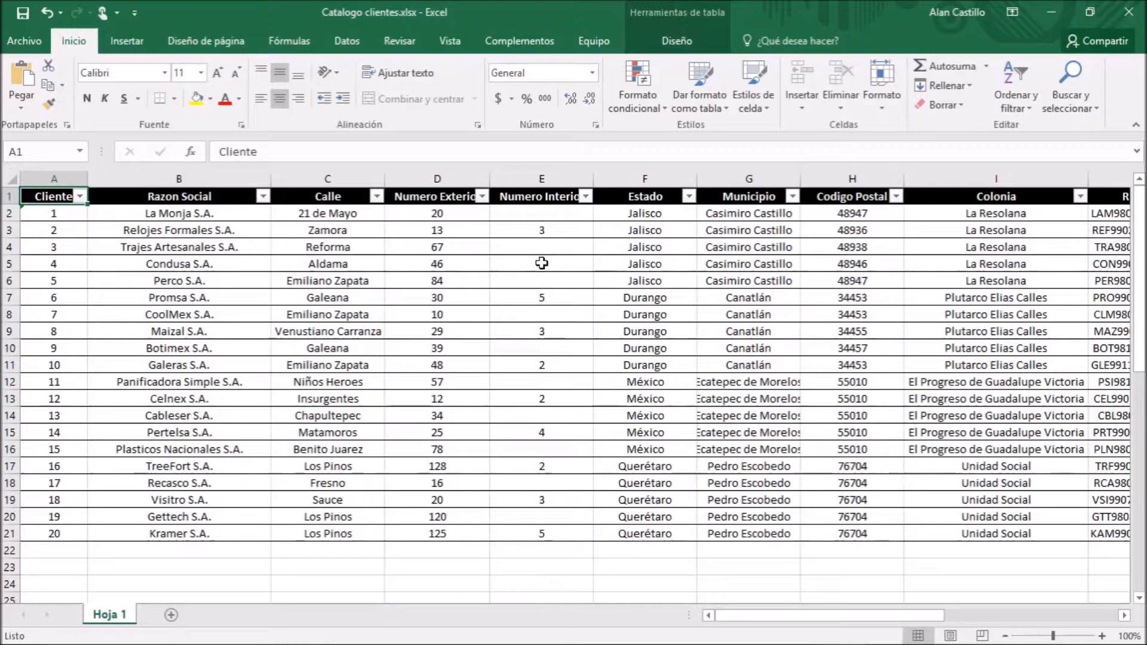
pyautogui.doubleClick(111, 616)
pyautogui.write('Clien')
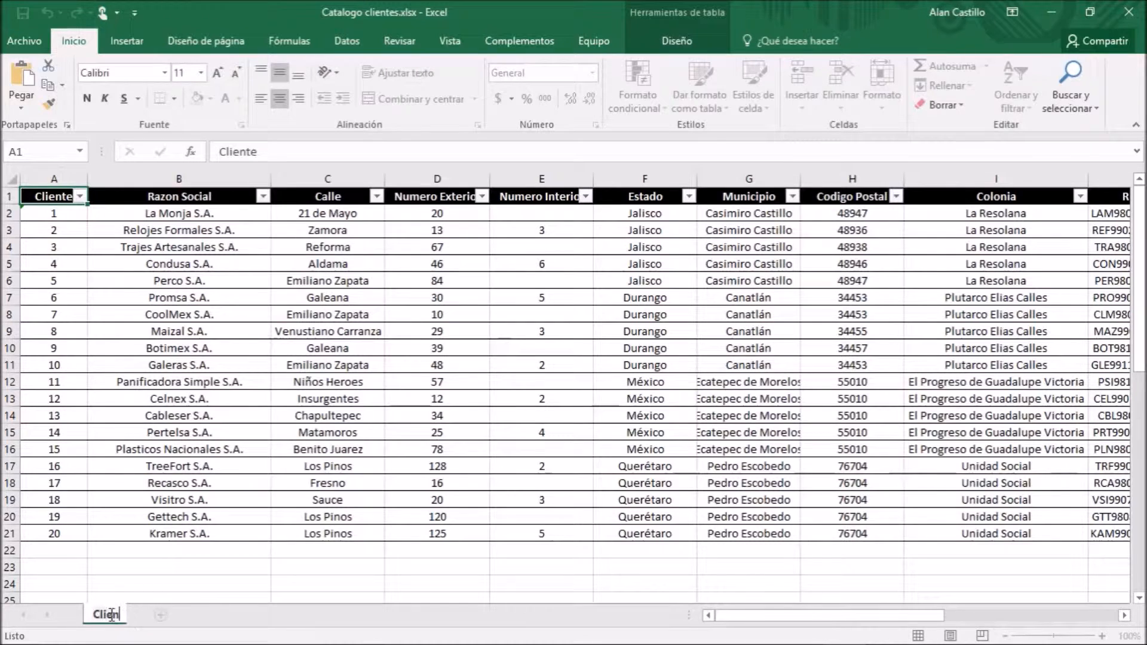
pyautogui.write('te')
pyautogui.click(181, 573)
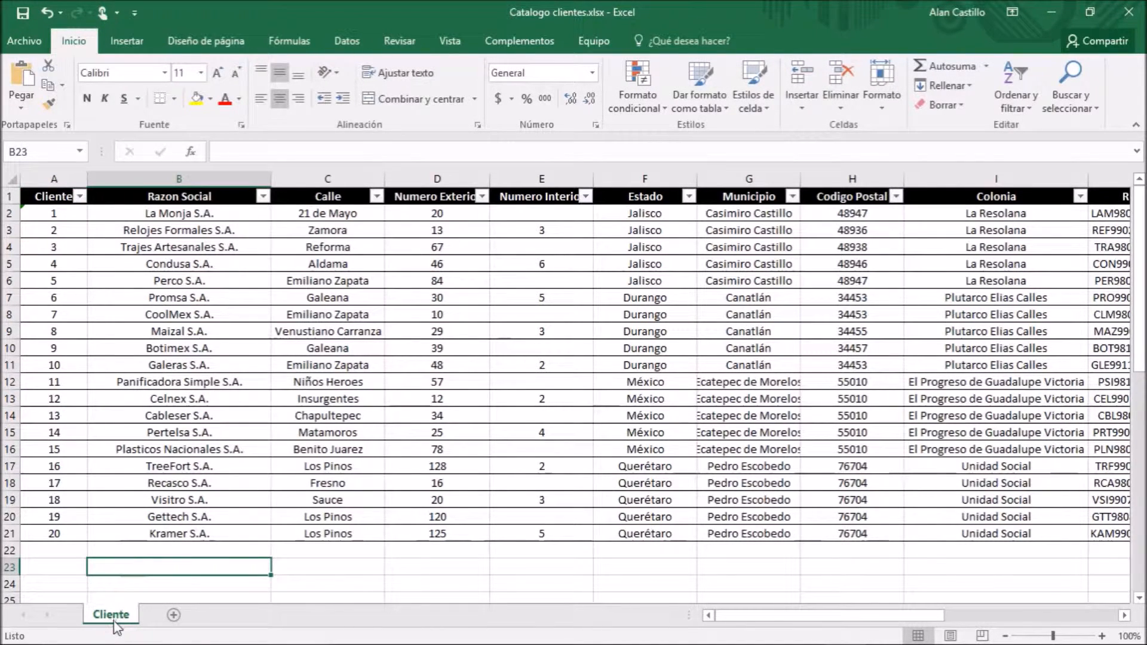
# Step: Compare the sheet name and the Cliente through Numero Interior column headers with the Cliente class in BAX, switching between Excel and BAX
pyautogui.hotkey('alt', 'Tab')
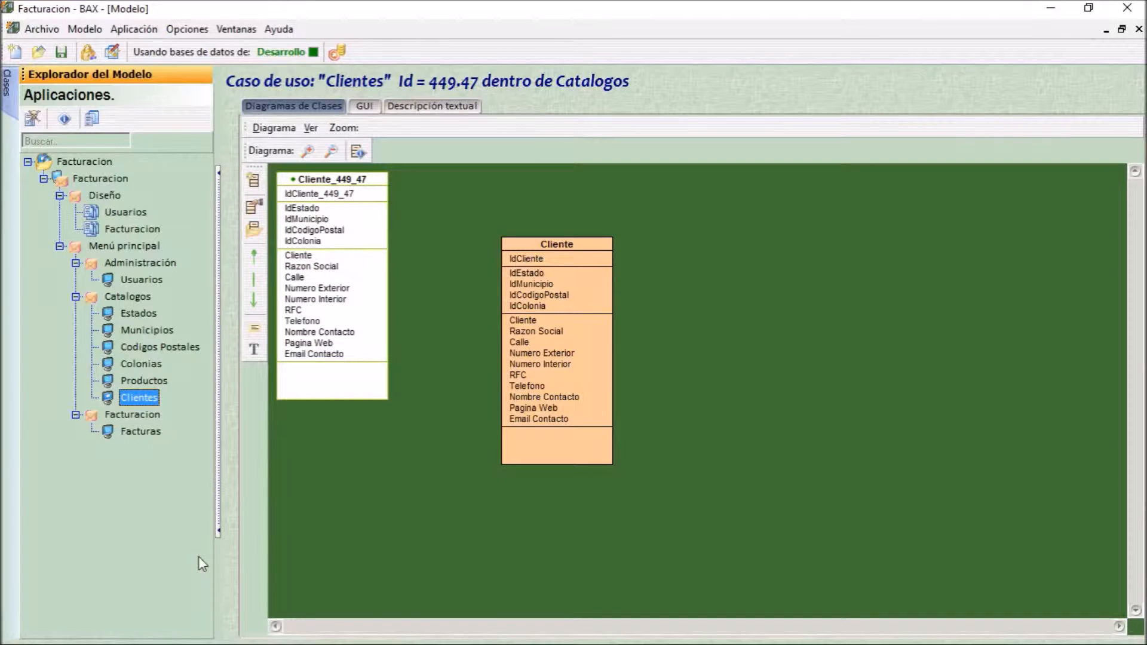
pyautogui.hotkey('alt', 'Tab')
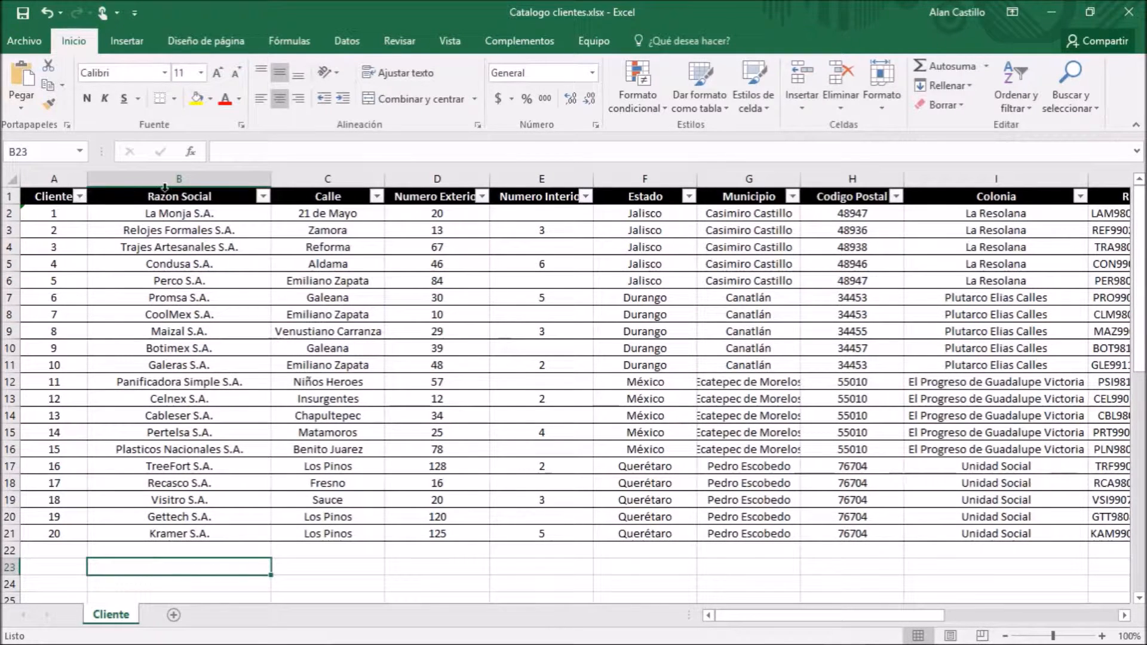
pyautogui.hotkey('alt', 'Tab')
pyautogui.hotkey('alt', 'Tab')
pyautogui.hotkey('alt', 'Tab')
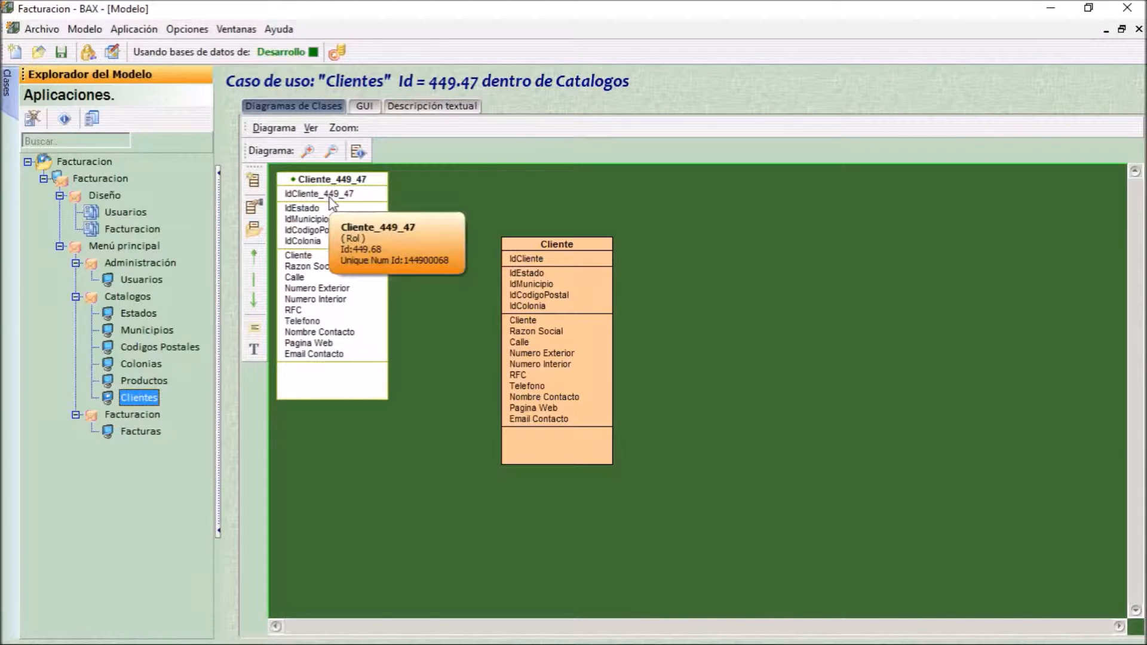
pyautogui.hotkey('alt', 'Tab')
pyautogui.hotkey('alt', 'Tab')
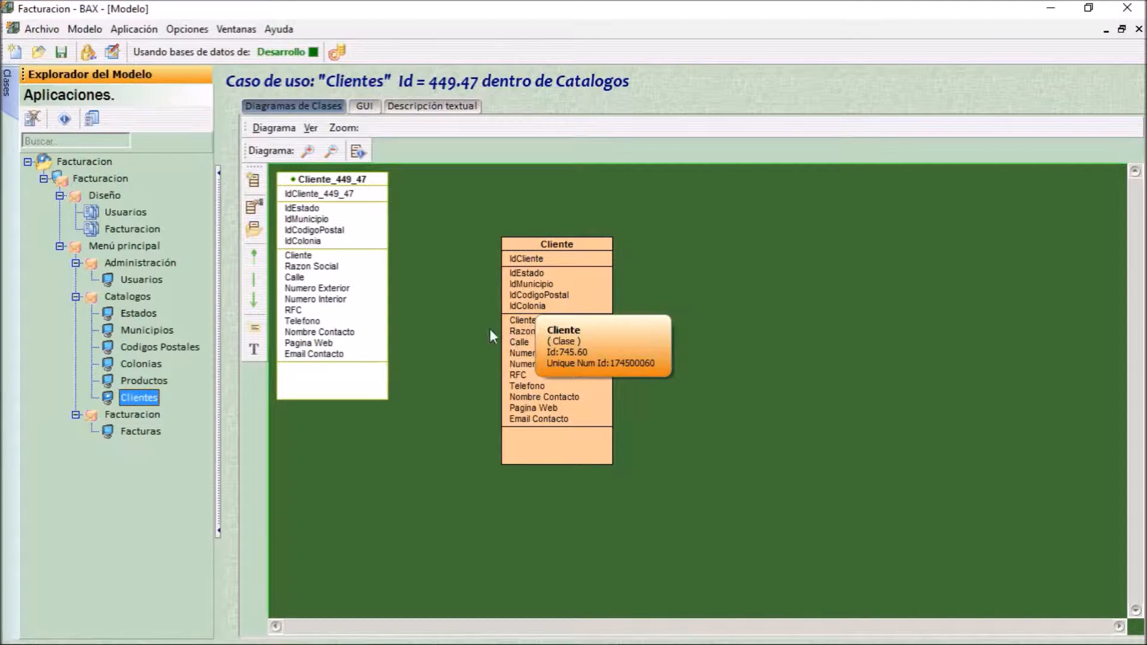
pyautogui.hotkey('alt', 'Tab')
pyautogui.hotkey('alt', 'Tab')
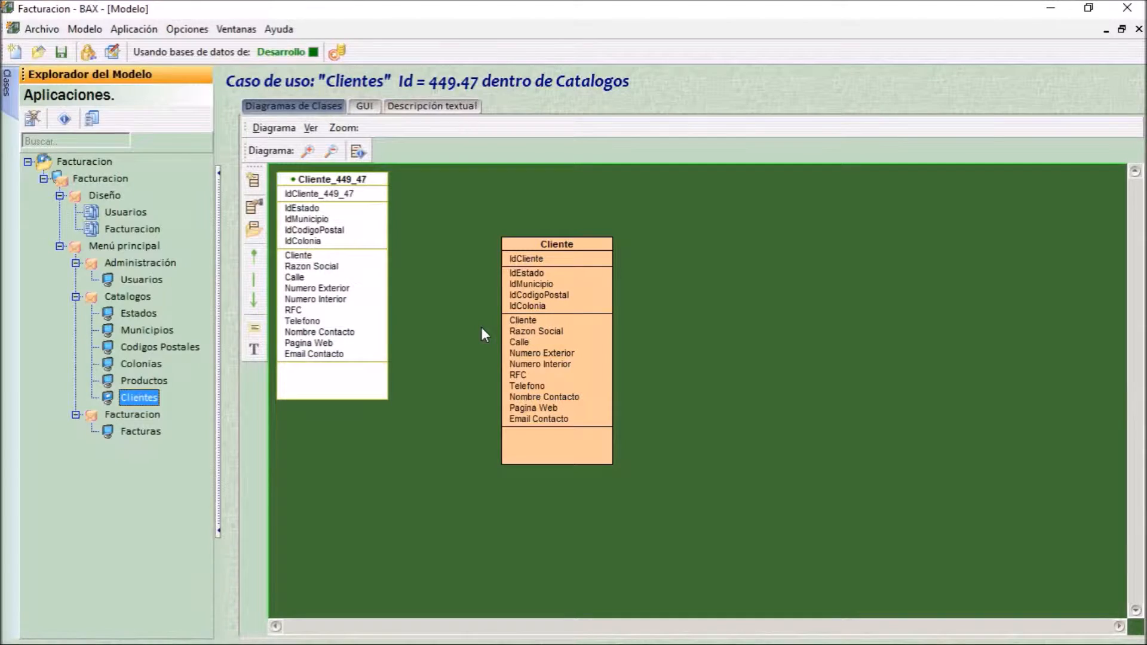
pyautogui.hotkey('alt', 'Tab')
pyautogui.hotkey('alt', 'Tab')
pyautogui.hotkey('alt', 'Tab')
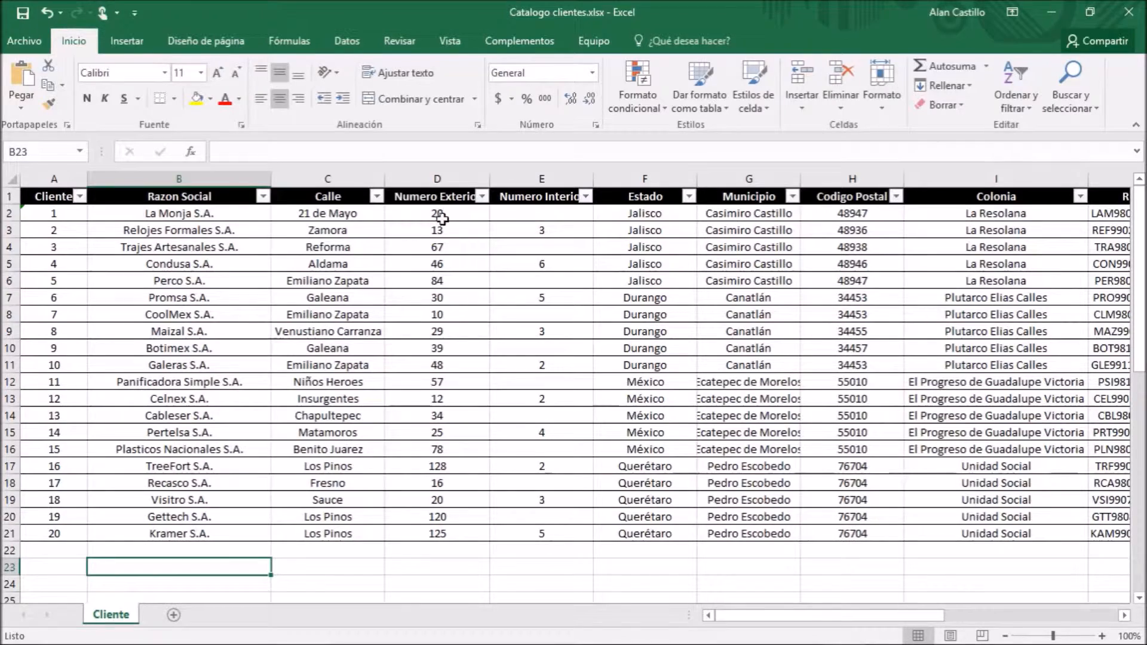
pyautogui.hotkey('alt', 'Tab')
pyautogui.hotkey('alt', 'Tab')
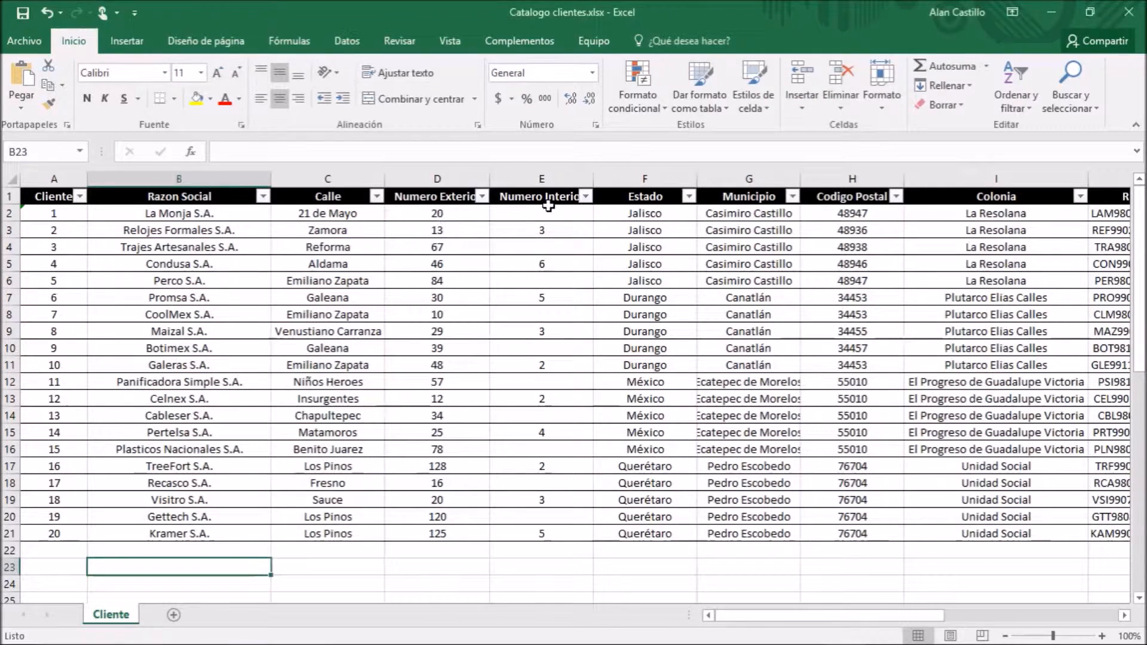
pyautogui.hotkey('alt', 'Tab')
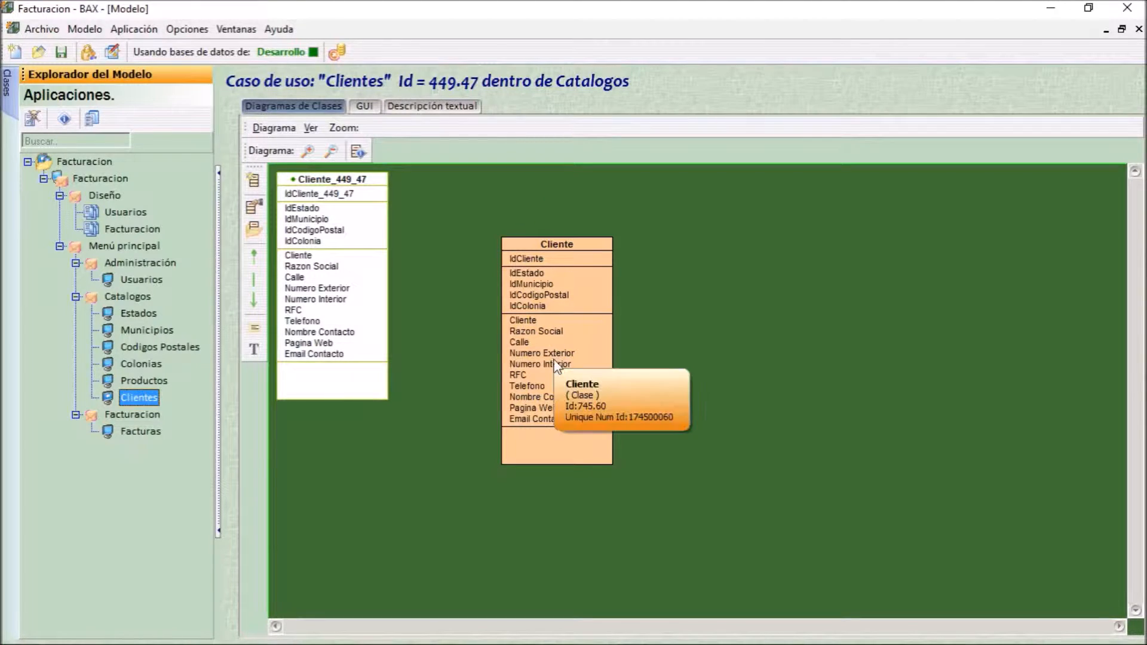
# Step: Compare the RFC, Telefono, Nombre Contacto, Pagina Web and Email Contacto headers in Excel with the Cliente class attributes in BAX
pyautogui.hotkey('alt', 'Tab')
pyautogui.moveTo(717, 616); pyautogui.dragTo(908, 606)
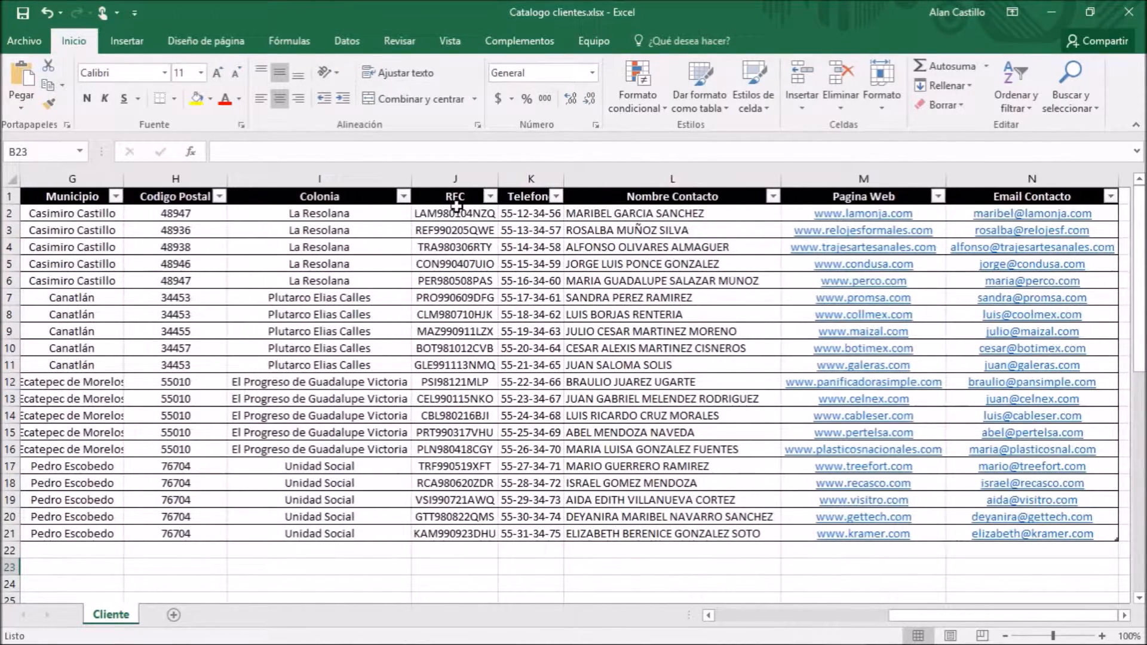
pyautogui.hotkey('alt', 'Tab')
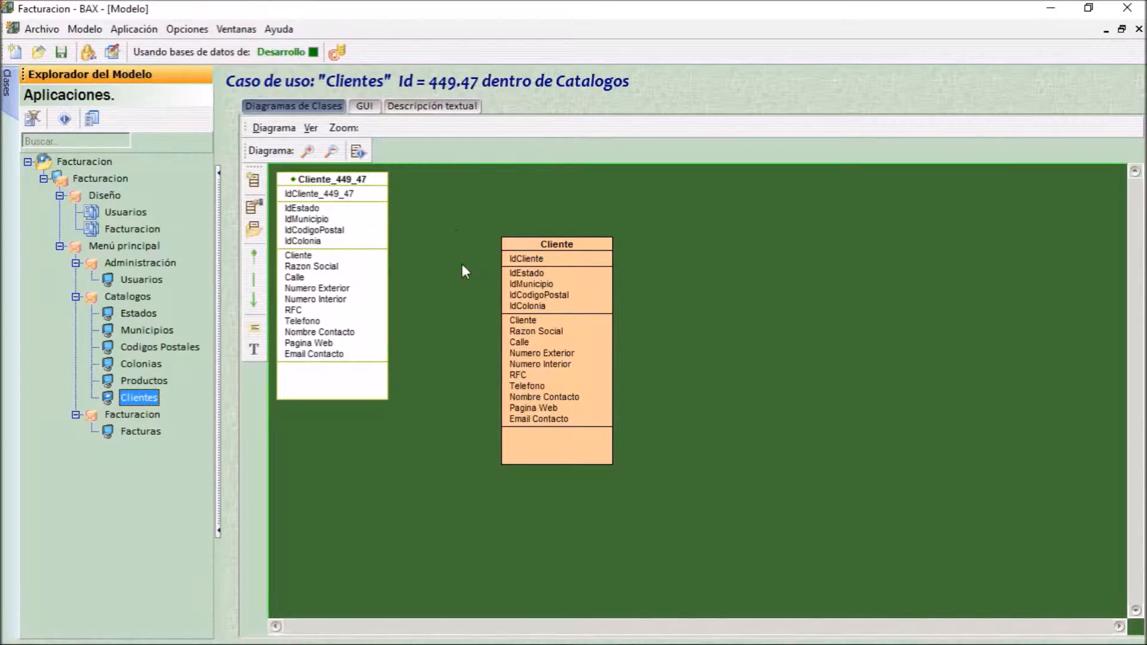
pyautogui.hotkey('alt', 'Tab')
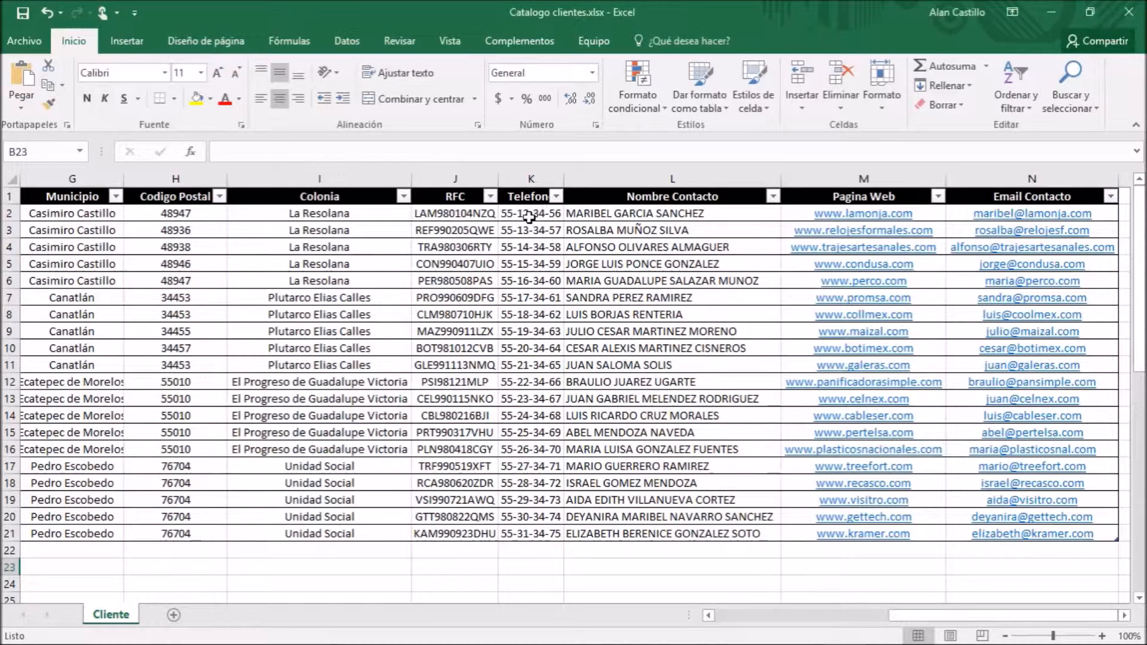
pyautogui.hotkey('alt', 'Tab')
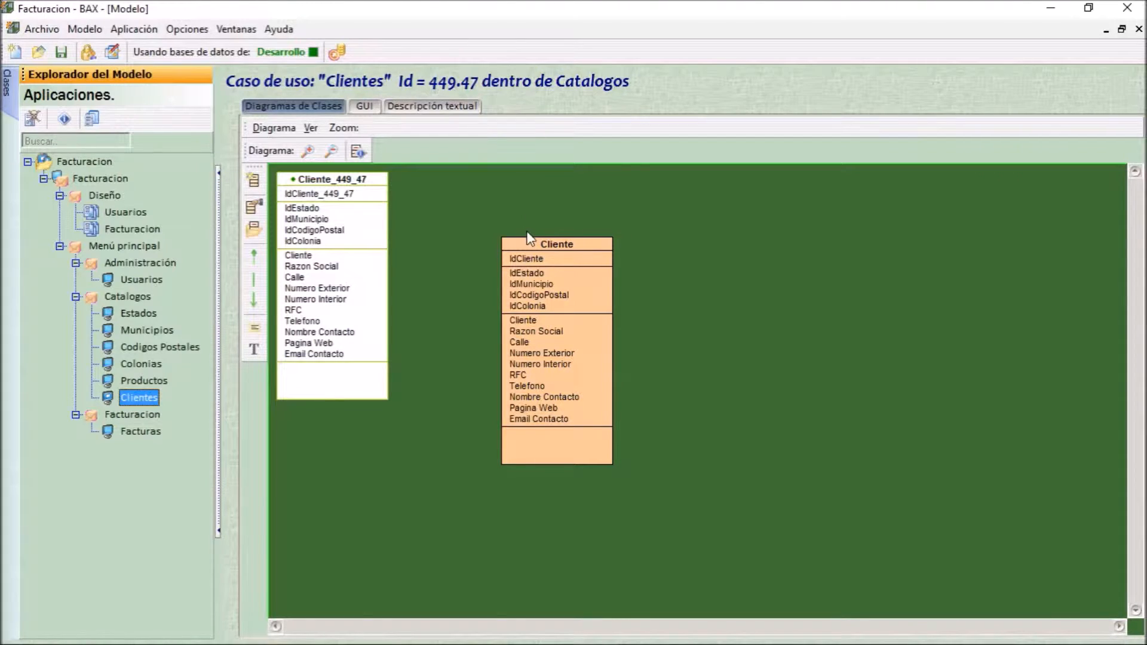
pyautogui.hotkey('alt', 'Tab')
pyautogui.hotkey('alt', 'Tab')
pyautogui.hotkey('alt', 'Tab')
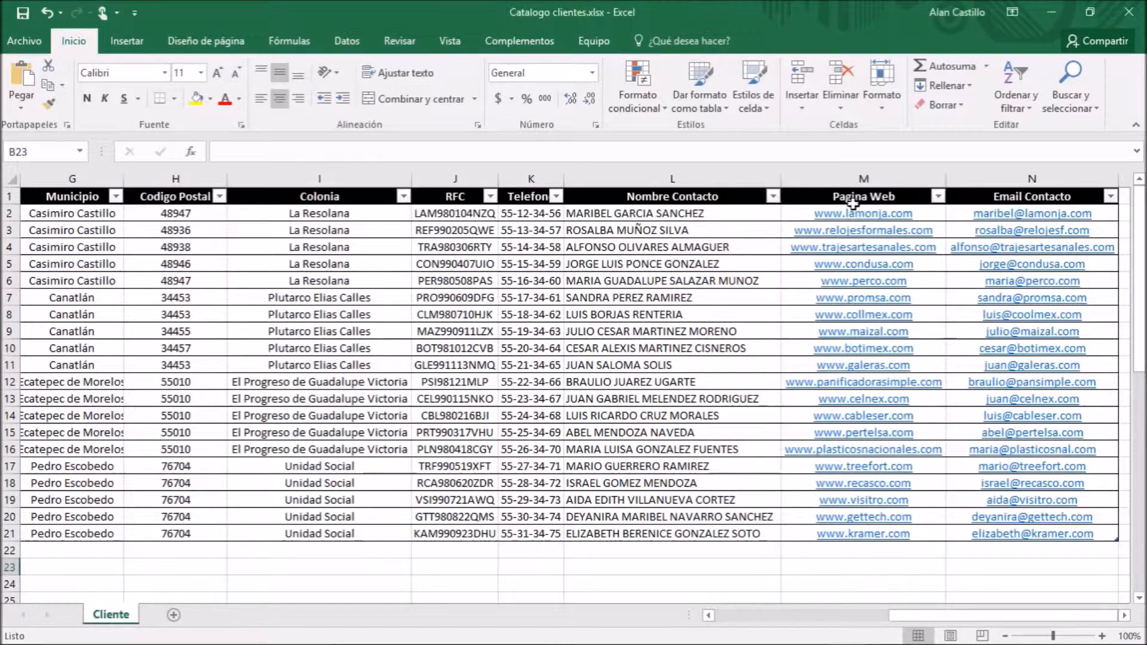
pyautogui.hotkey('alt', 'Tab')
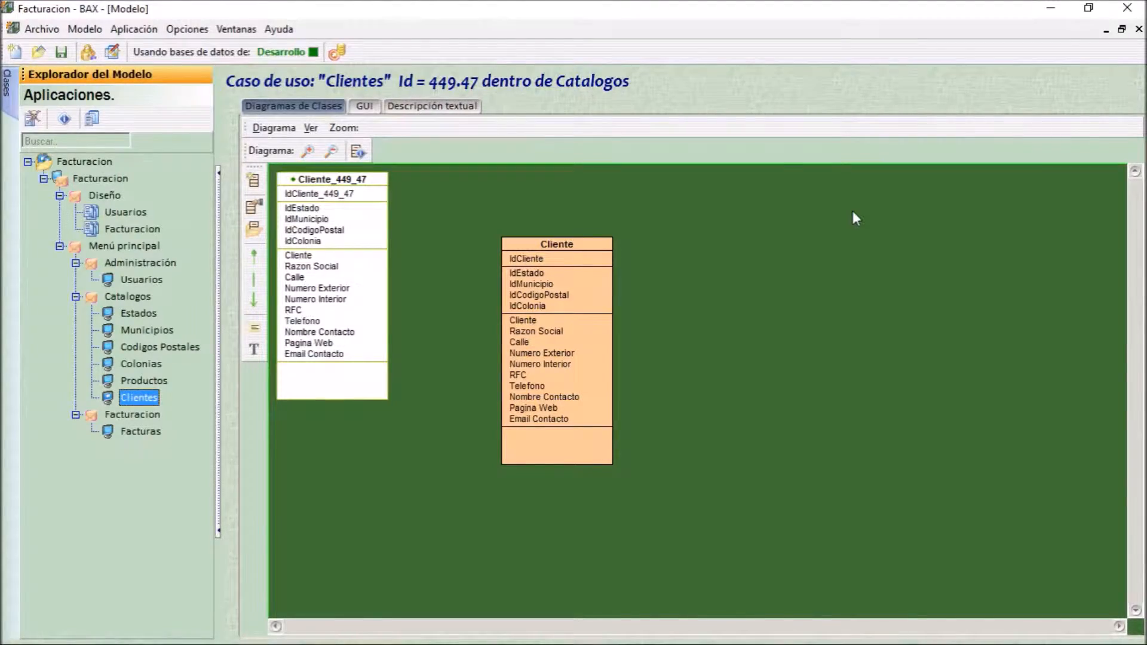
pyautogui.hotkey('alt', 'Tab')
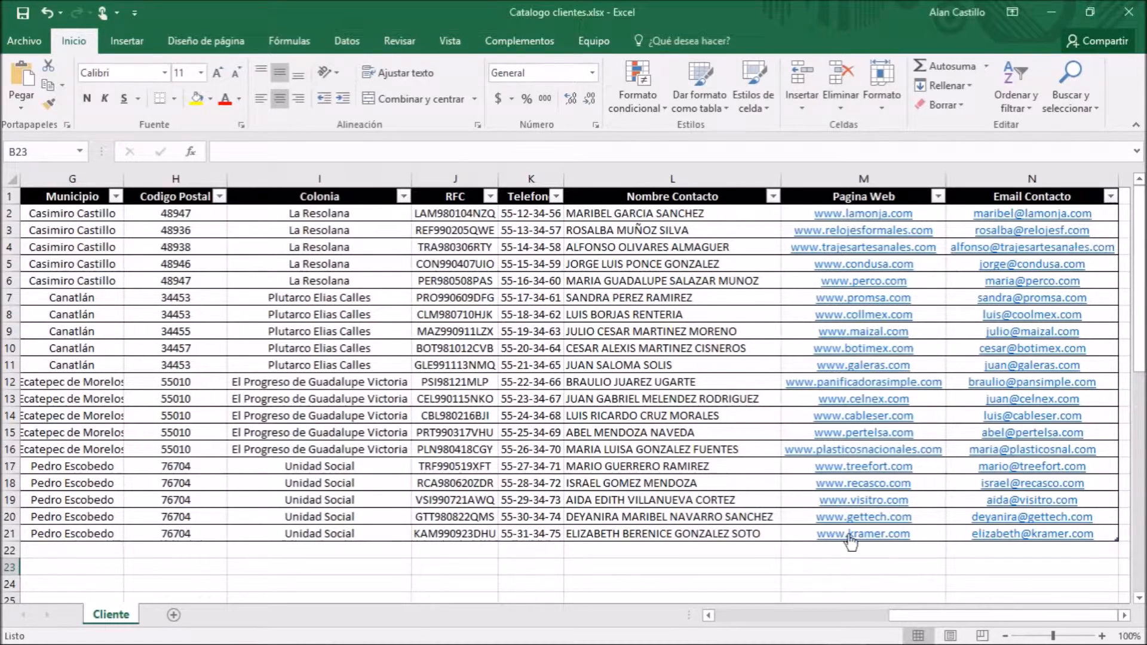
pyautogui.moveTo(952, 620); pyautogui.dragTo(772, 623)
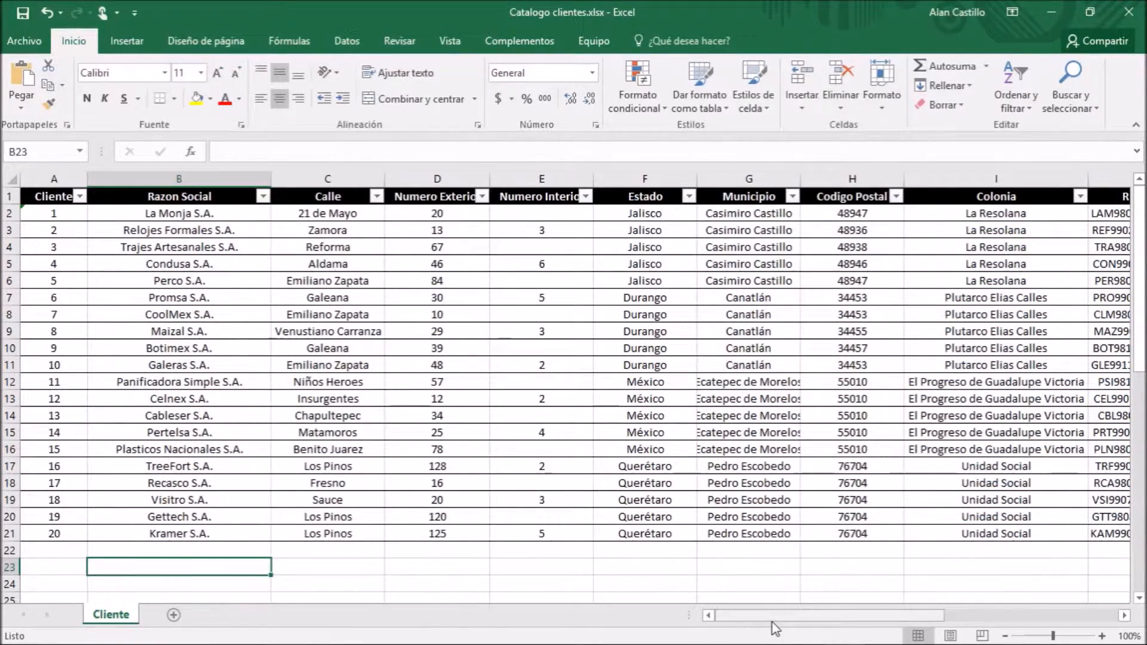
# Step: Check the Cliente class's foreign keys in BAX against the Estado, Municipio, Codigo Postal and Colonia columns in Excel
pyautogui.hotkey('alt', 'Tab')
pyautogui.moveTo(577, 310)
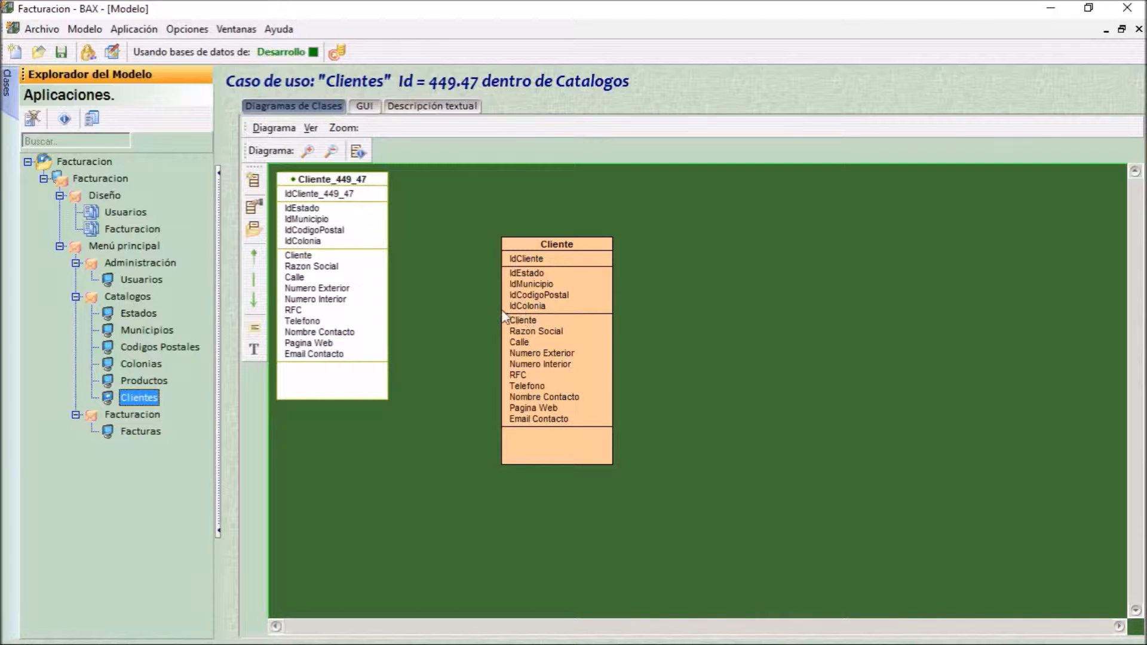
pyautogui.hotkey('alt', 'Tab')
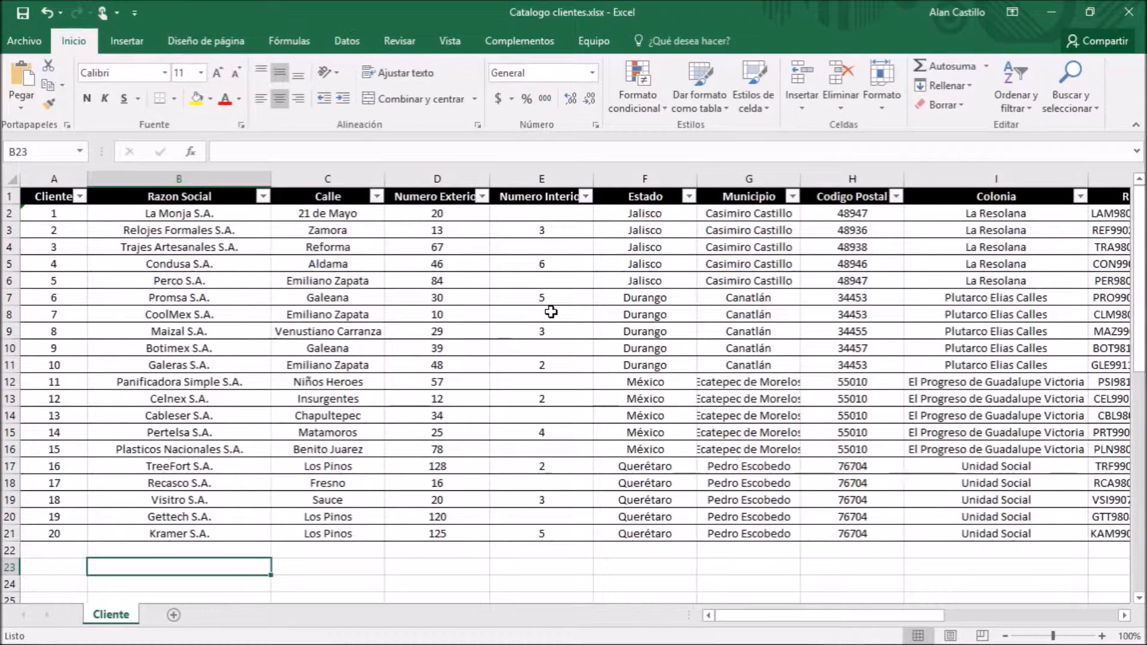
pyautogui.moveTo(770, 615); pyautogui.dragTo(830, 621)
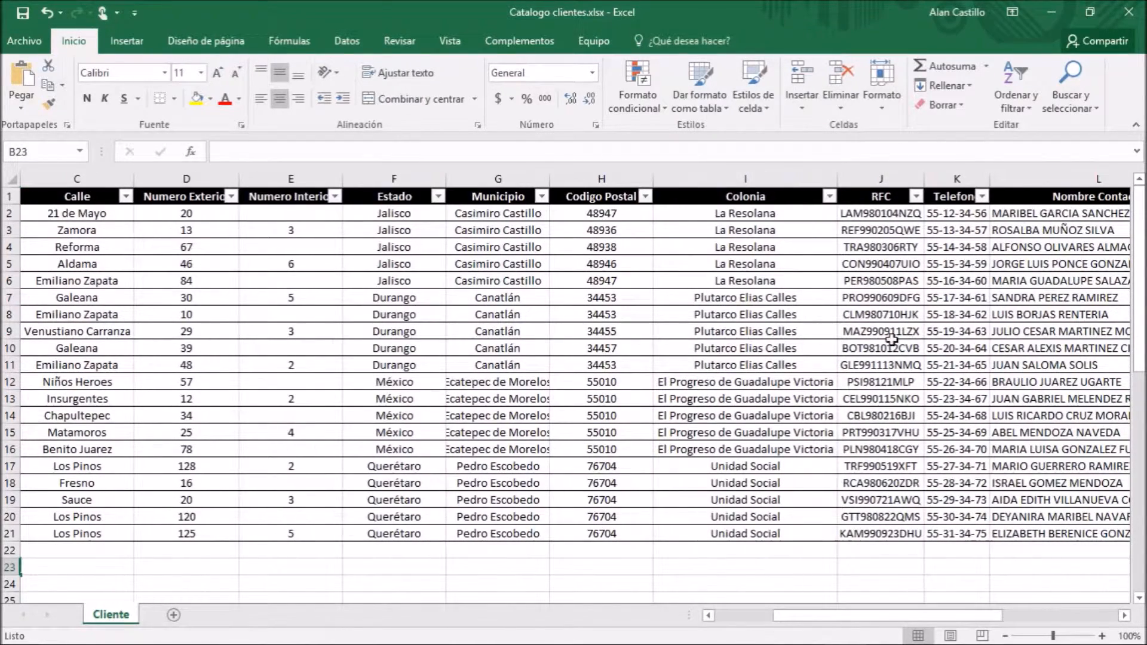
pyautogui.moveTo(827, 616); pyautogui.dragTo(830, 615)
# Step: Open the Facturacion design diagram in BAX and examine the Colonia, Codigo Postal, Municipio and Estado classes
pyautogui.hotkey('alt', 'Tab')
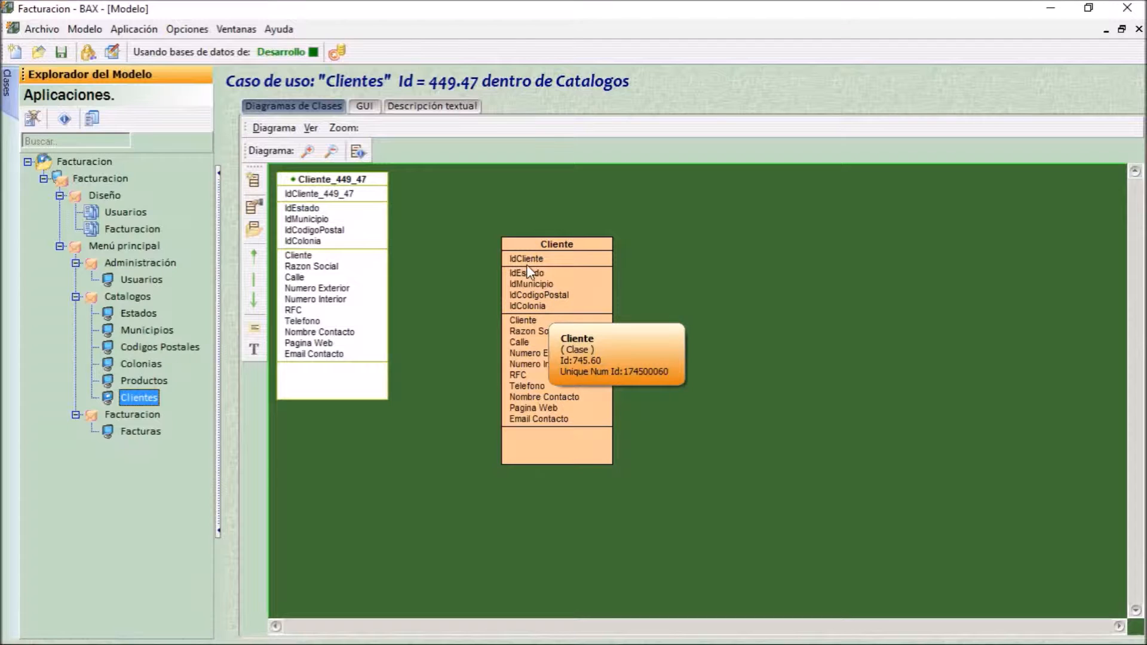
pyautogui.click(142, 230)
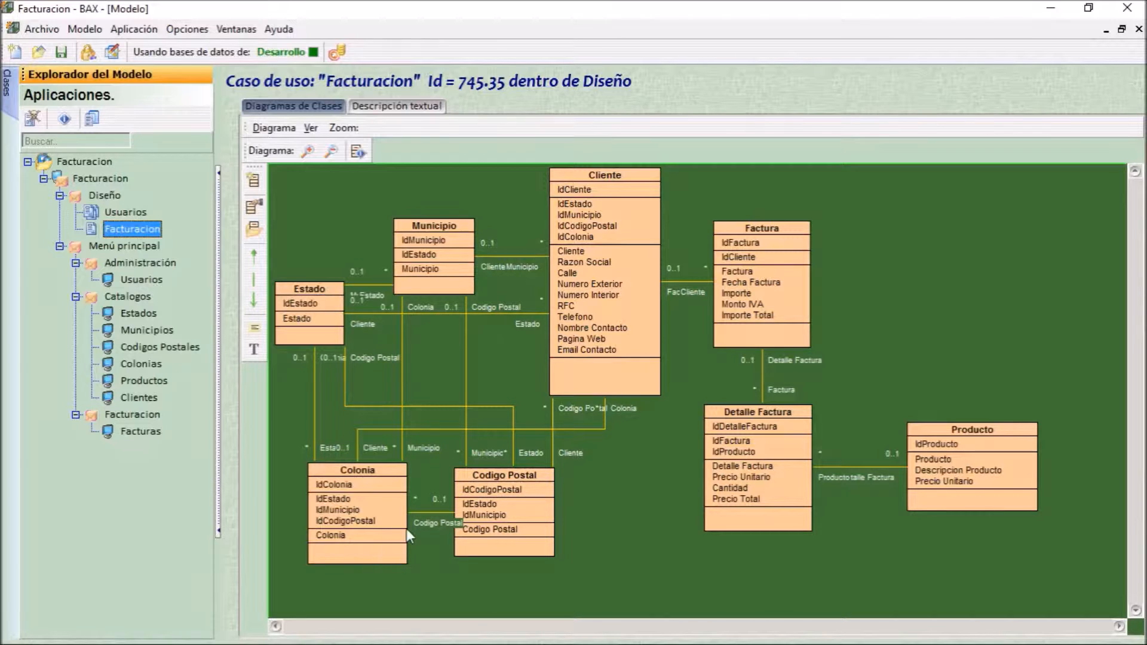
pyautogui.moveTo(507, 515)
pyautogui.moveTo(443, 289)
pyautogui.moveTo(311, 339)
# Step: Return to the Excel workbook and insert a comment on the Cliente header in cell A1
pyautogui.hotkey('alt', 'Tab')
pyautogui.moveTo(890, 616); pyautogui.dragTo(831, 617)
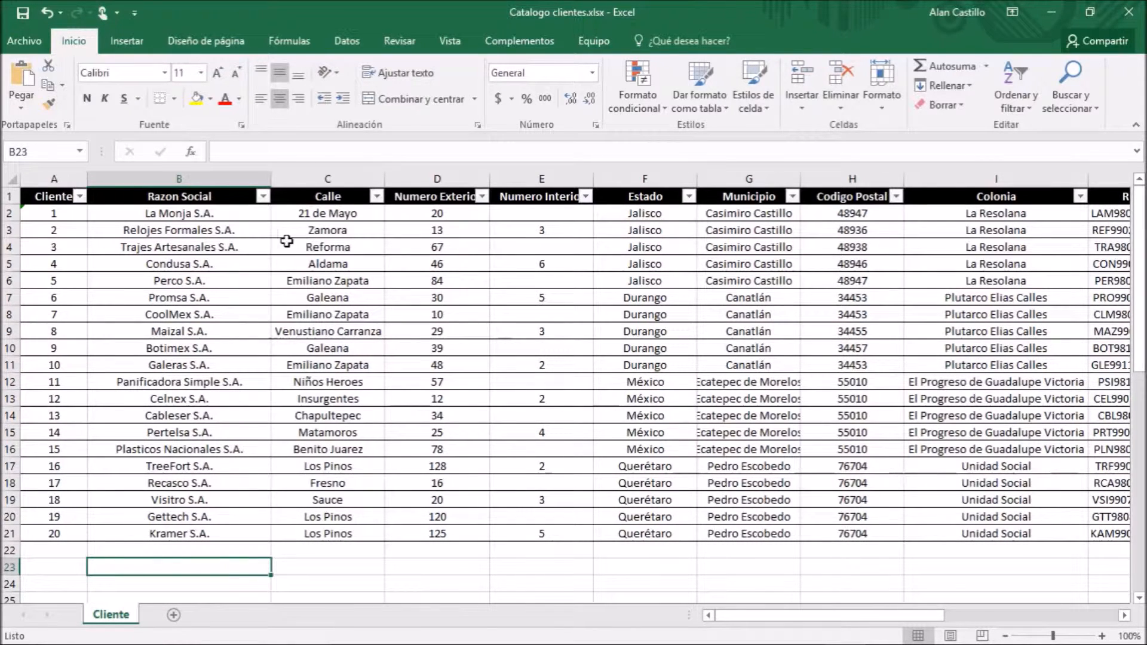
pyautogui.rightClick(38, 200)
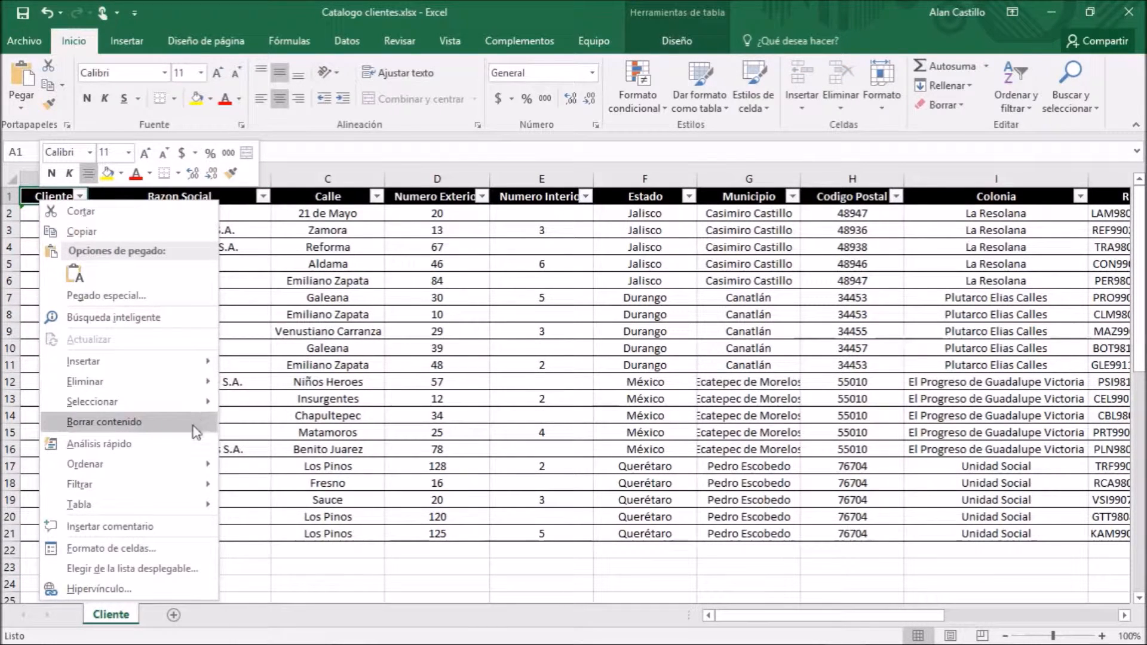
pyautogui.click(180, 528)
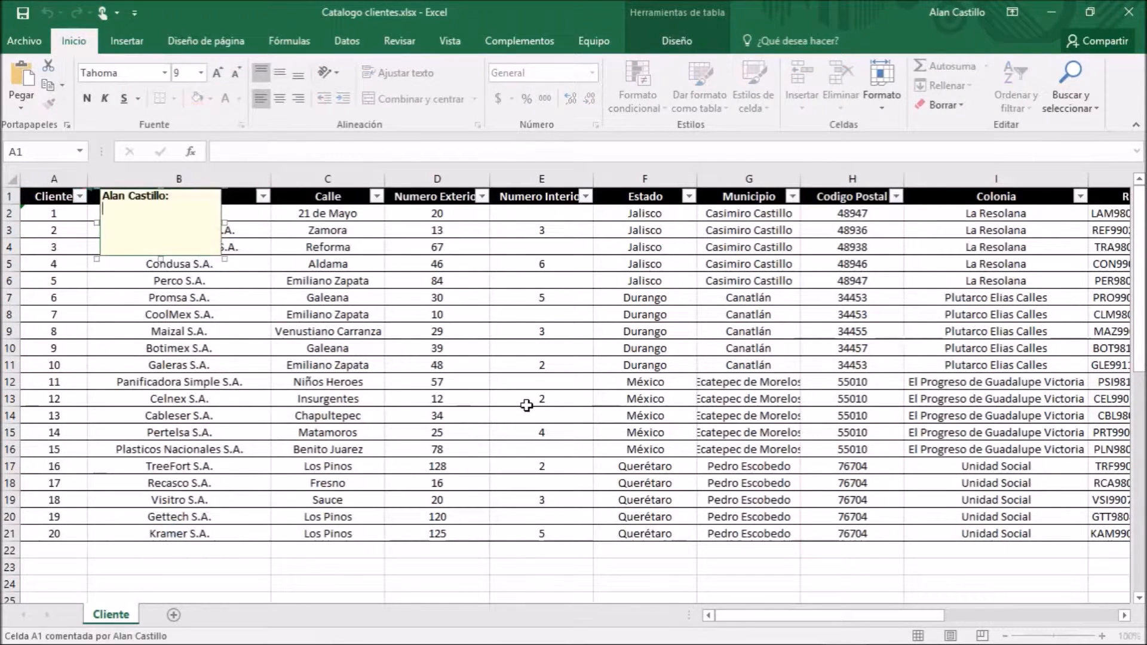
# Step: Switch to codigos para video 8.txt in Notepad and copy the %%Cabeceras%% tag from its first line
pyautogui.hotkey('alt', 'Tab')
pyautogui.hotkey('alt', 'Tab')
pyautogui.hotkey('alt', 'Tab')
pyautogui.hotkey('alt', 'Tab')
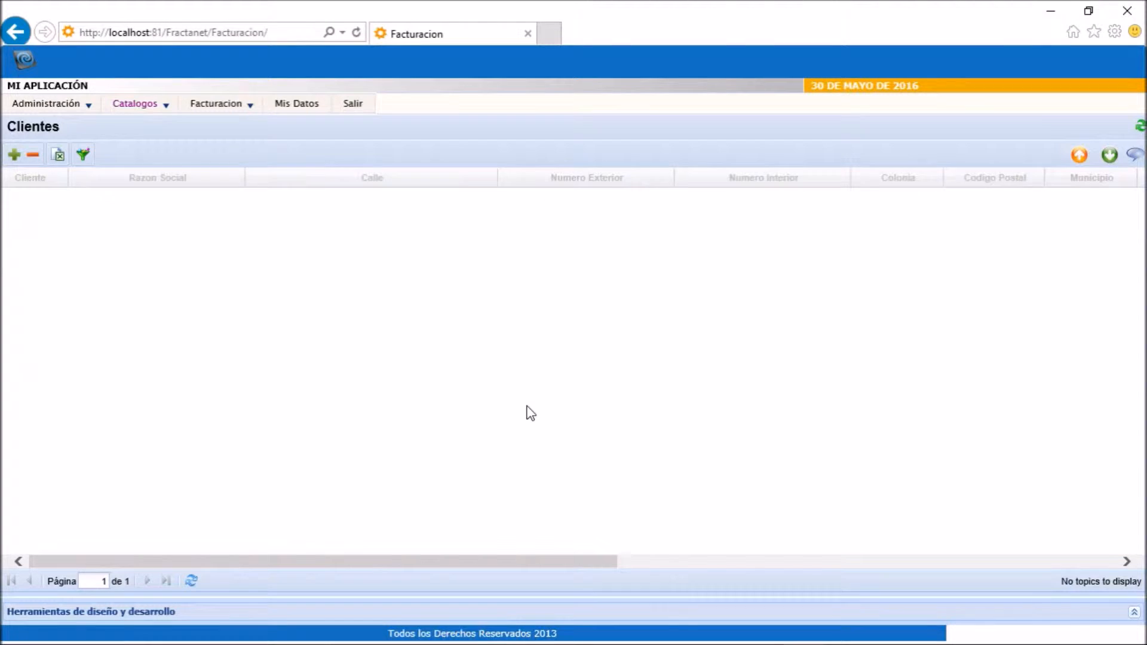
pyautogui.hotkey('alt', 'Tab')
pyautogui.hotkey('alt', 'Tab')
pyautogui.hotkey('alt', 'Tab')
pyautogui.hotkey('alt', 'Tab')
pyautogui.hotkey('alt', 'Tab')
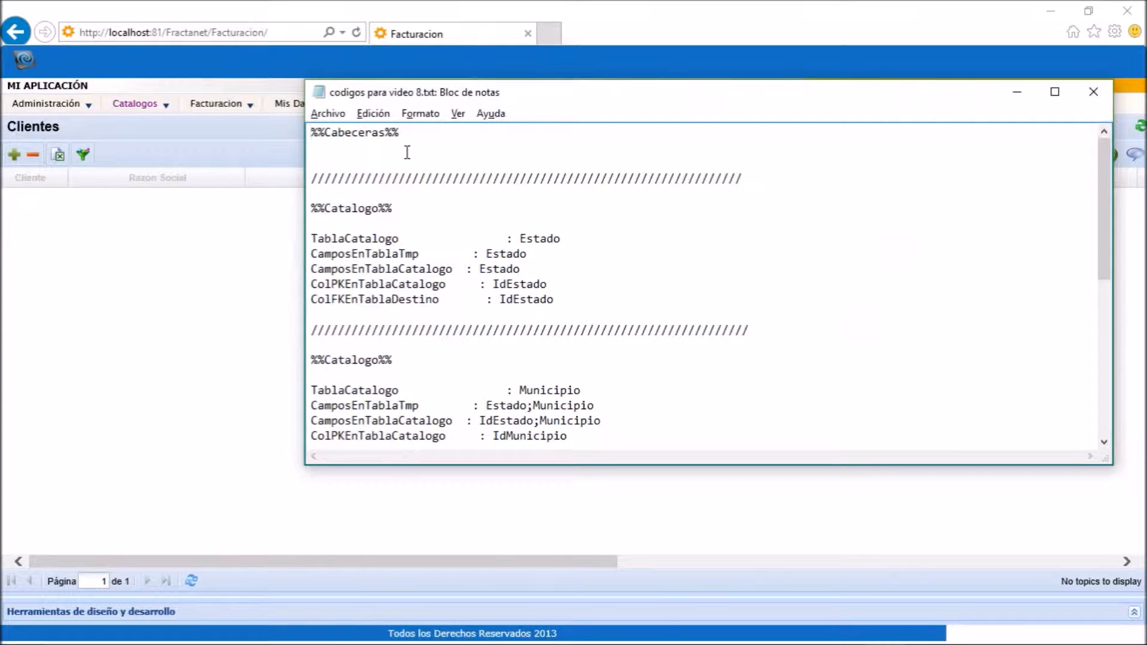
pyautogui.moveTo(412, 133); pyautogui.dragTo(312, 133)
pyautogui.click(306, 147)
pyautogui.moveTo(411, 133); pyautogui.dragTo(311, 133)
pyautogui.hotkey('ctrl', 'c')
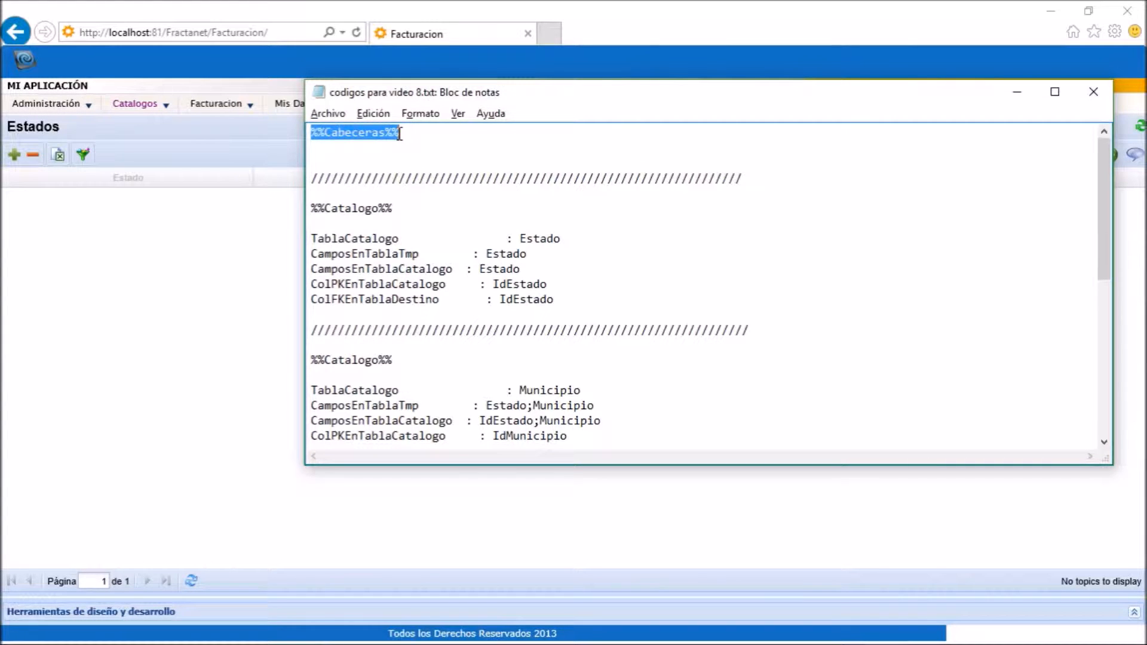
# Step: Return to the Excel workbook, paste the %%Cabeceras%% tag into the Cliente header's comment, and move the comment below the header row
pyautogui.hotkey('alt', 'Tab')
pyautogui.hotkey('alt', 'Tab')
pyautogui.hotkey('alt', 'Tab')
pyautogui.hotkey('alt', 'Tab')
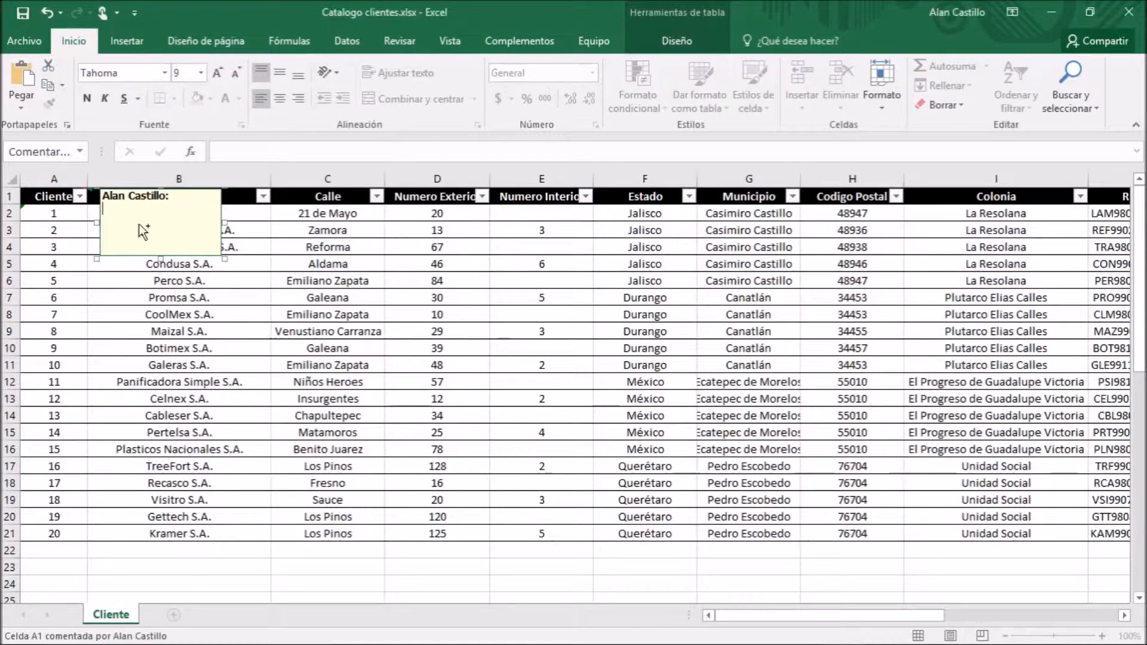
pyautogui.hotkey('ctrl', 'v')
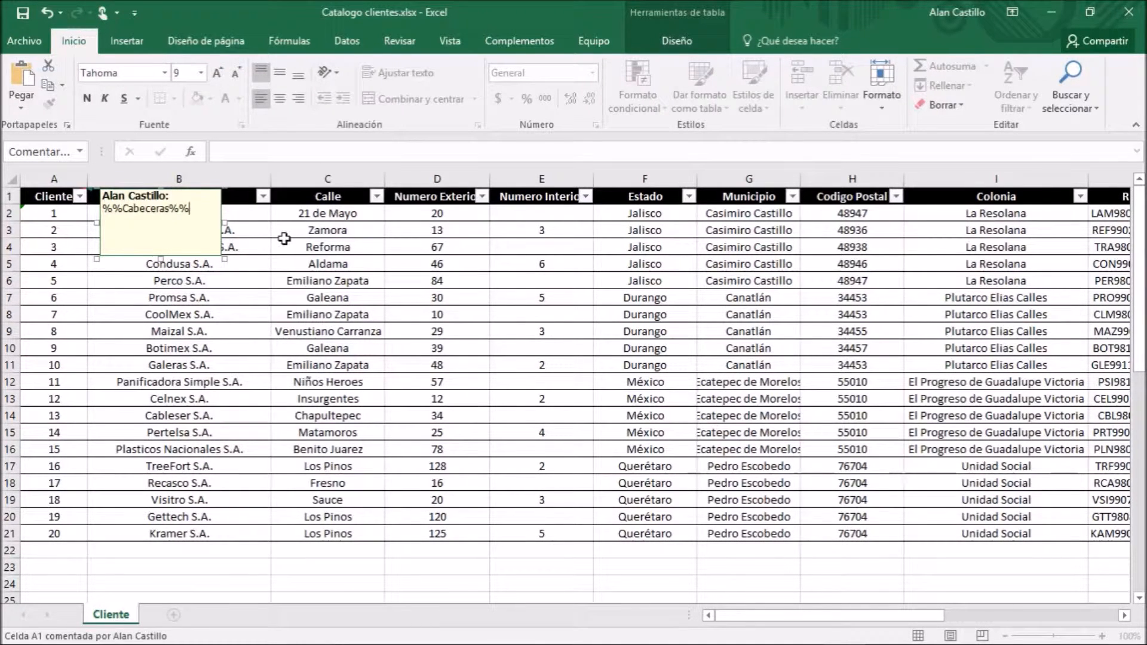
pyautogui.moveTo(216, 257); pyautogui.dragTo(211, 303)
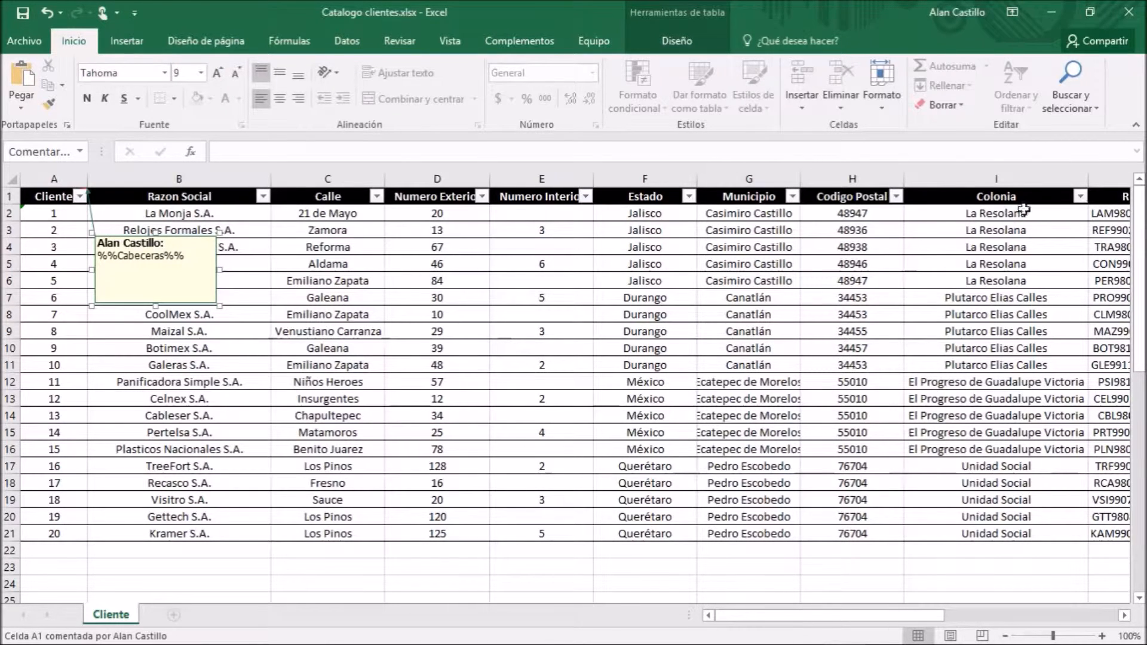
# Step: Insert a comment on the Estado header in cell F1
pyautogui.click(638, 196)
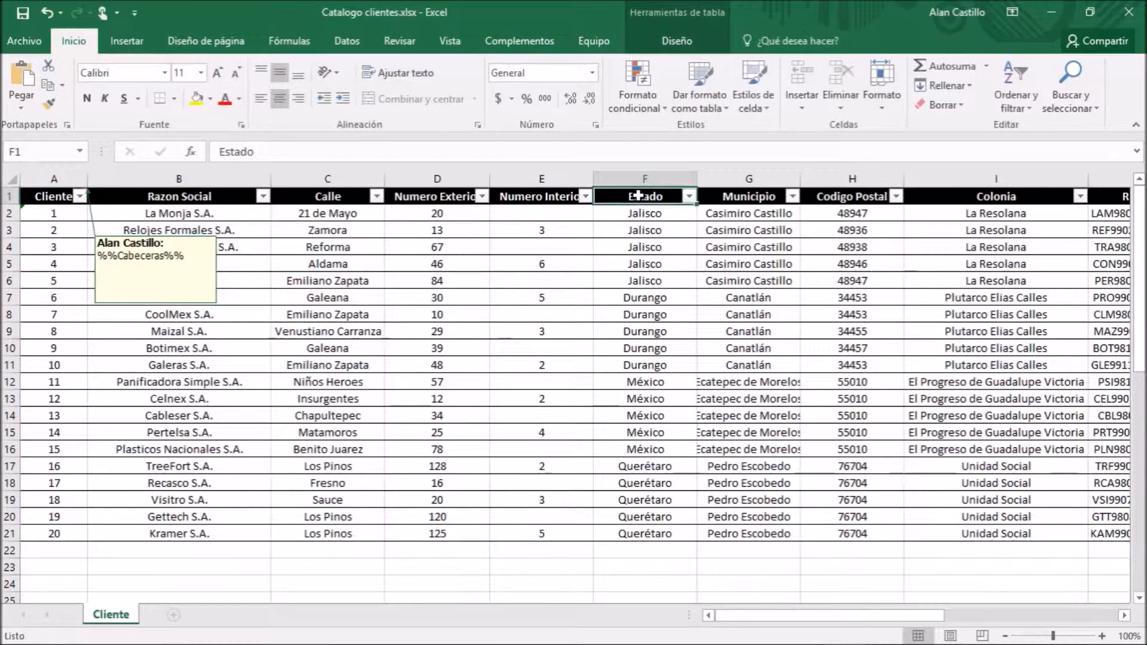
pyautogui.rightClick(639, 195)
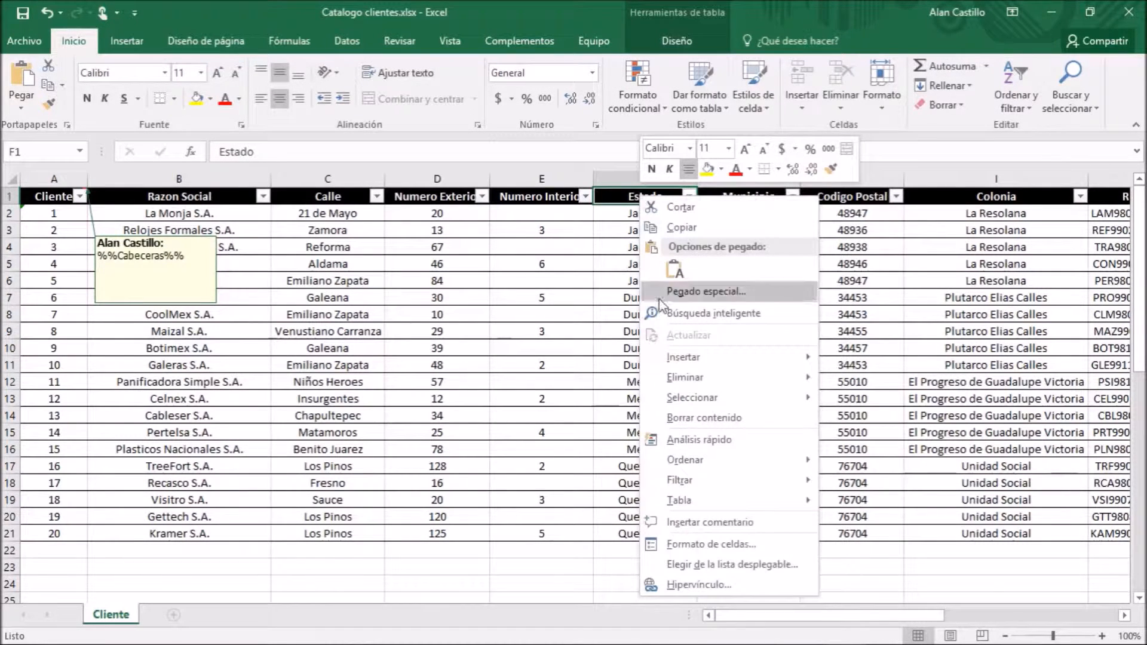
pyautogui.click(744, 524)
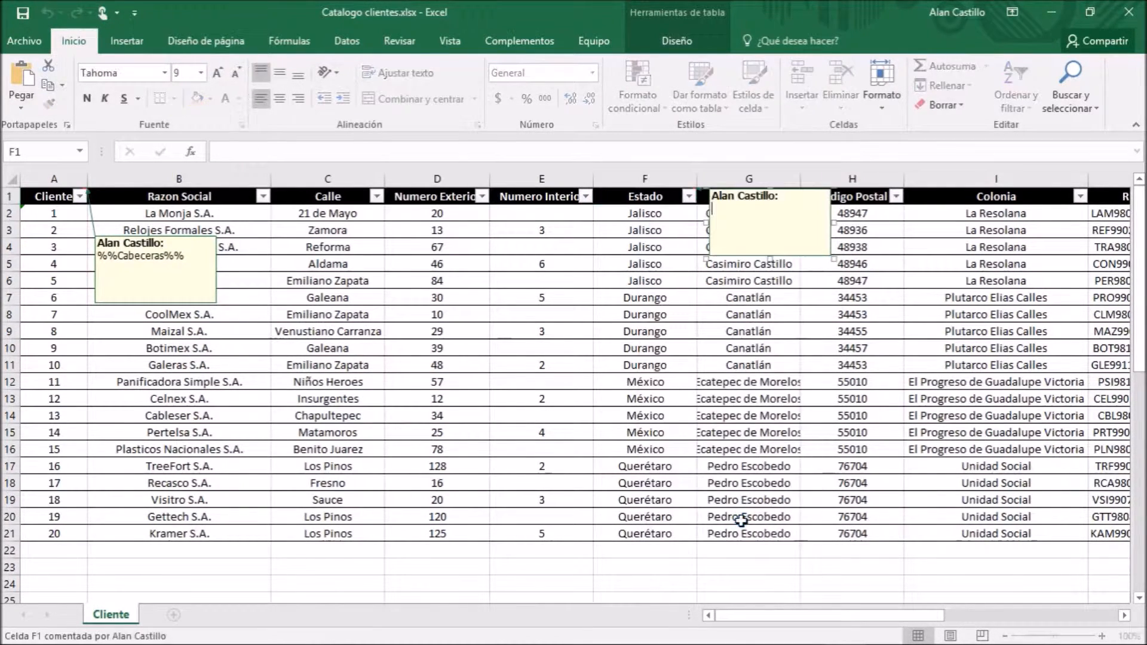
# Step: Switch to codigos para video 8.txt in Notepad and copy the %%Catalogo%% block for the Estado table, through ColFKEnTablaDestino
pyautogui.hotkey('alt', 'Tab')
pyautogui.press('Tab')
pyautogui.press('Tab')
pyautogui.press('Tab')
pyautogui.press('Tab')
pyautogui.press('Tab')
pyautogui.press('Tab')
pyautogui.press('Tab')
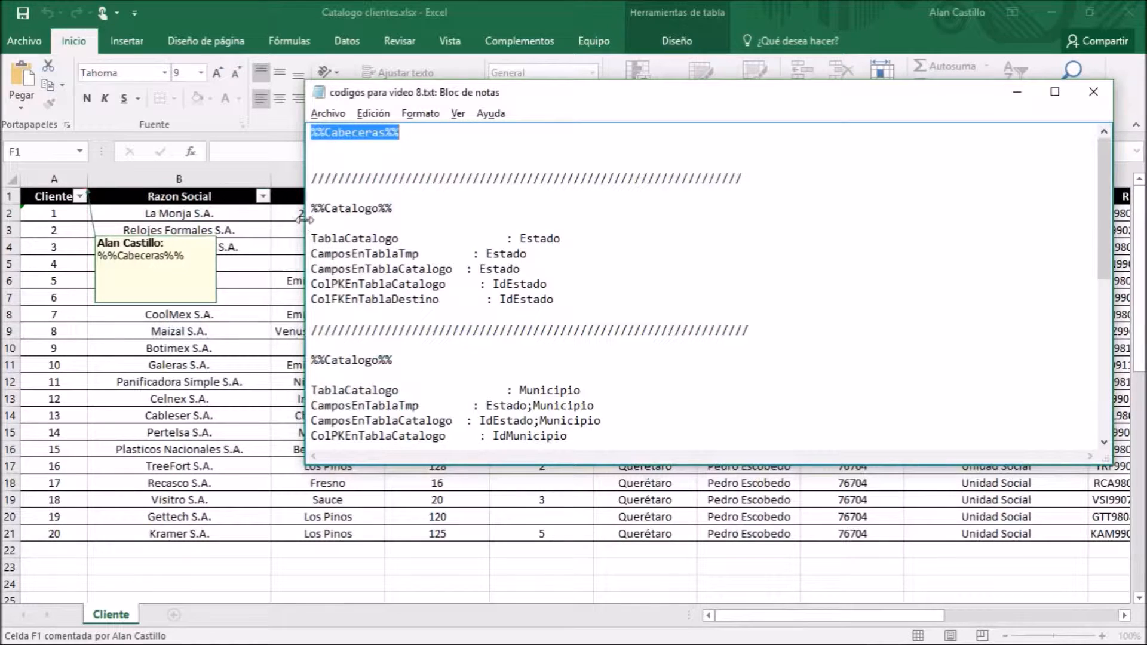
pyautogui.moveTo(310, 206); pyautogui.dragTo(563, 301)
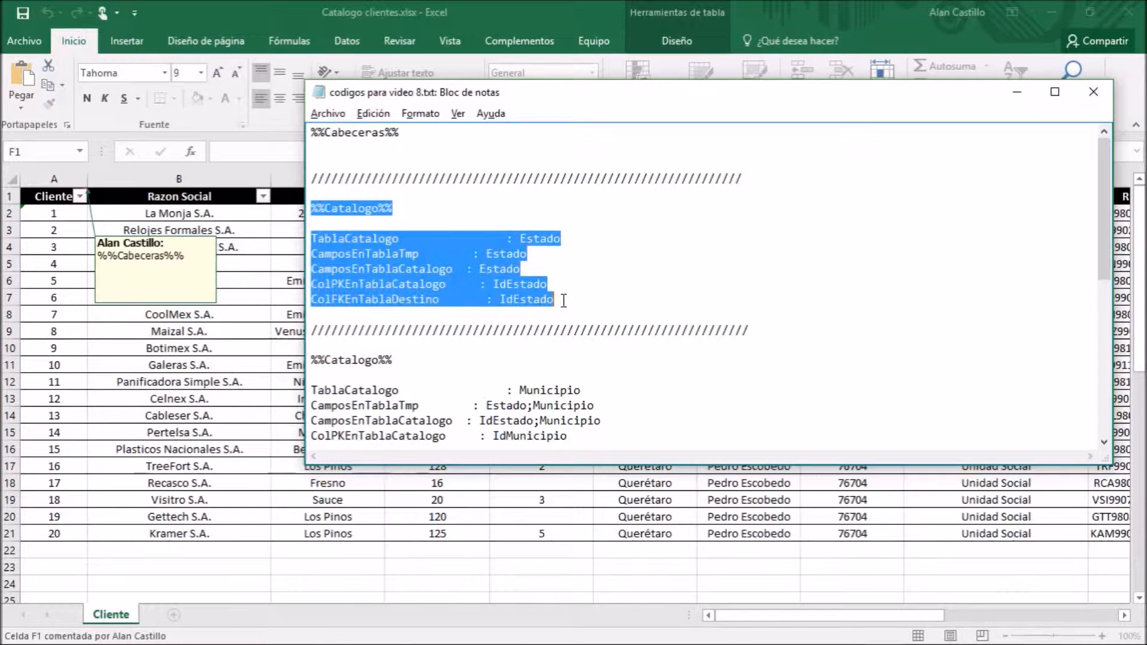
pyautogui.hotkey('ctrl', 'c')
# Step: Back in Excel, paste the Estado %%Catalogo%% block into the Estado header's comment and enlarge the comment to fit the text
pyautogui.hotkey('alt', 'Tab')
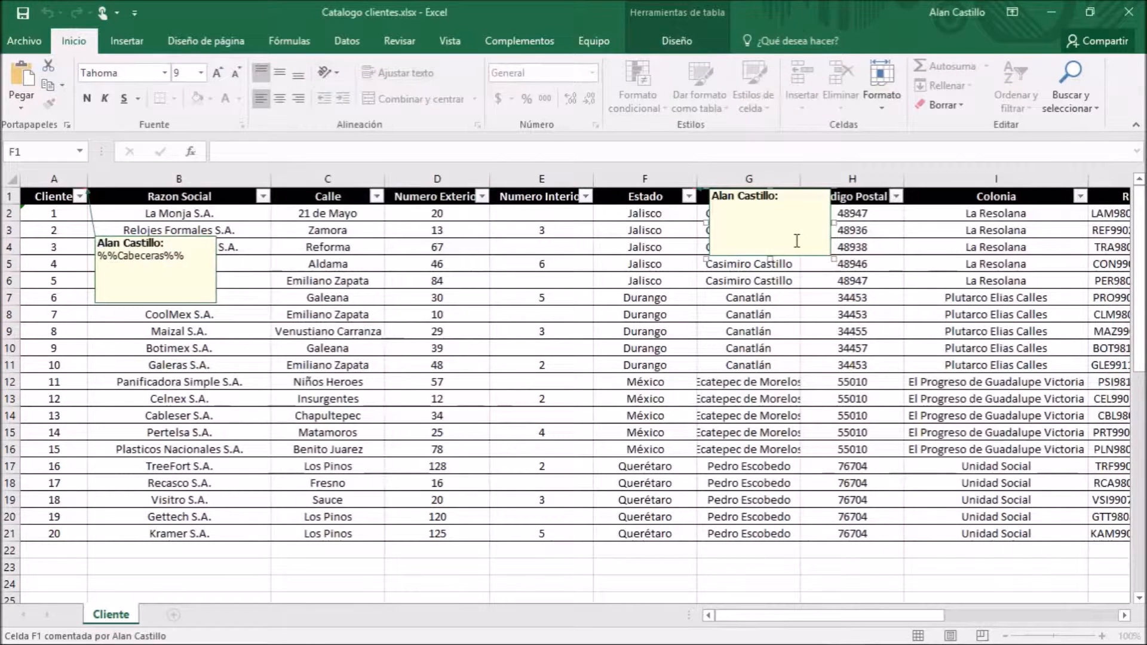
pyautogui.hotkey('ctrl', 'v')
pyautogui.moveTo(833, 258); pyautogui.dragTo(885, 294)
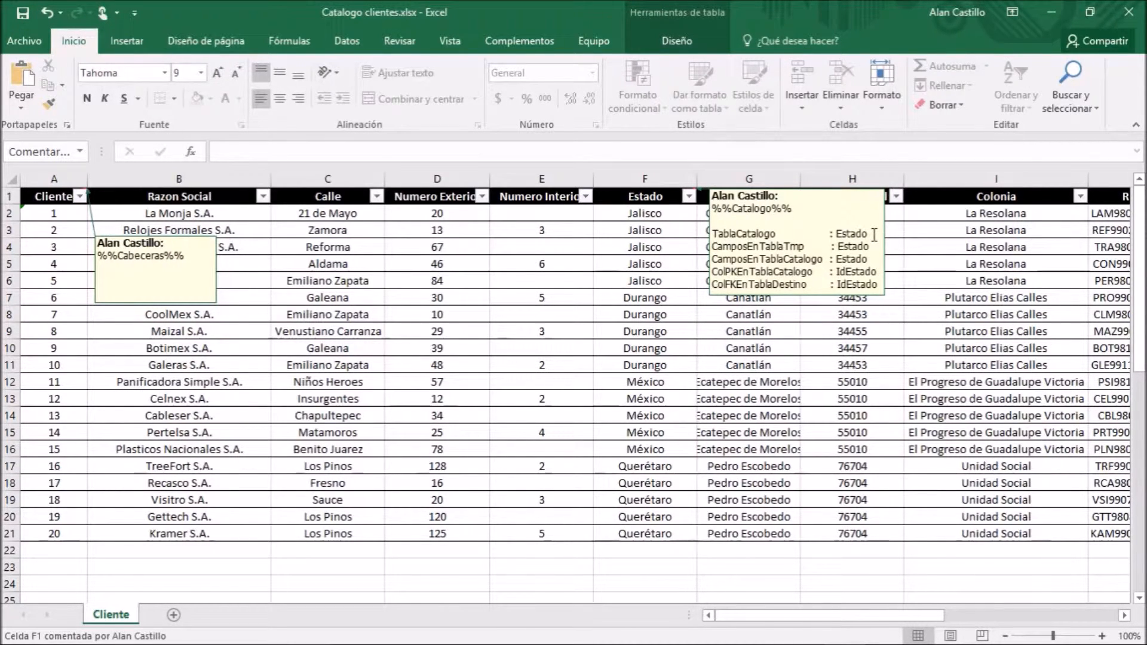
# Step: Compare the Estado comment's table, field and key entries in Excel with the Estado class in the BAX diagram
pyautogui.hotkey('alt', 'Tab')
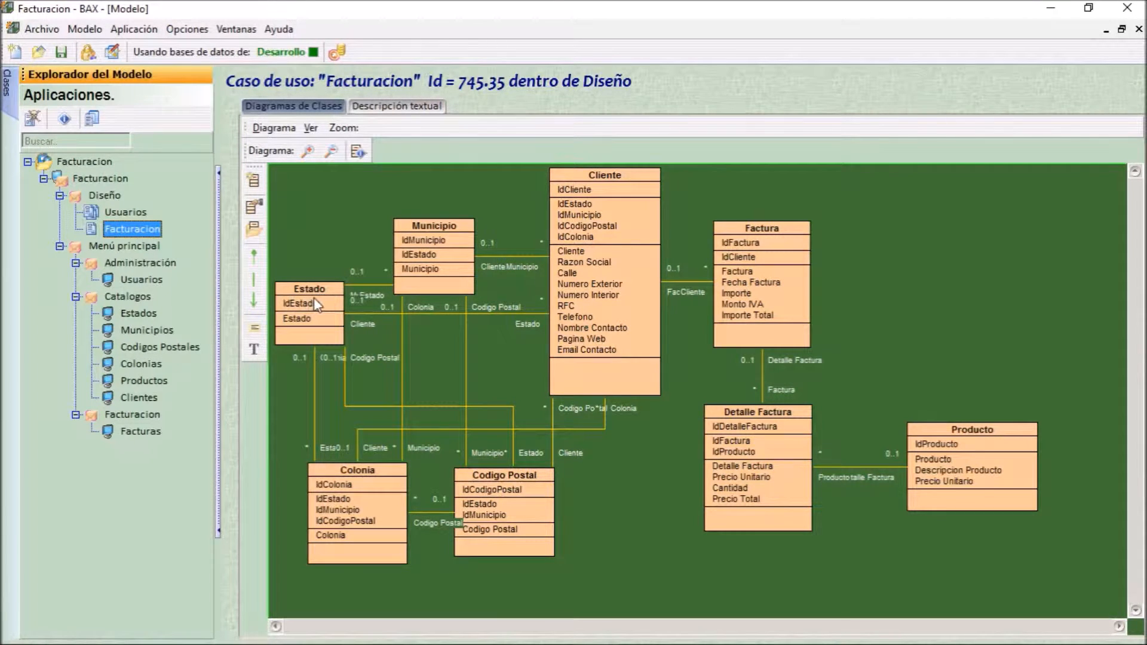
pyautogui.hotkey('alt', 'Tab')
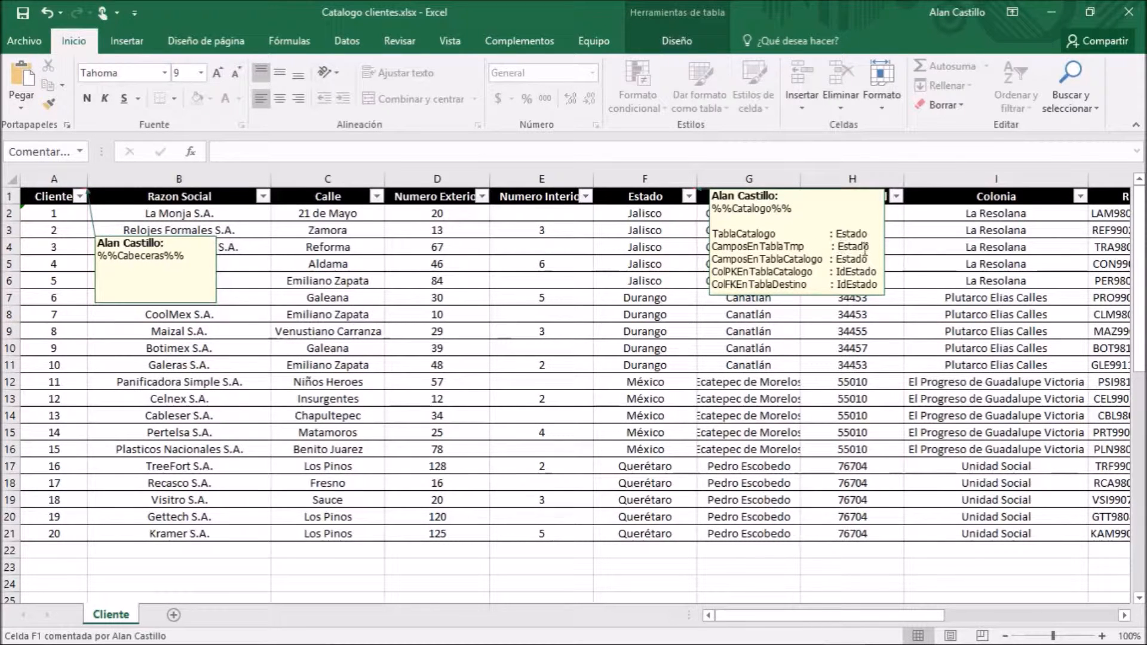
pyautogui.hotkey('alt', 'Tab')
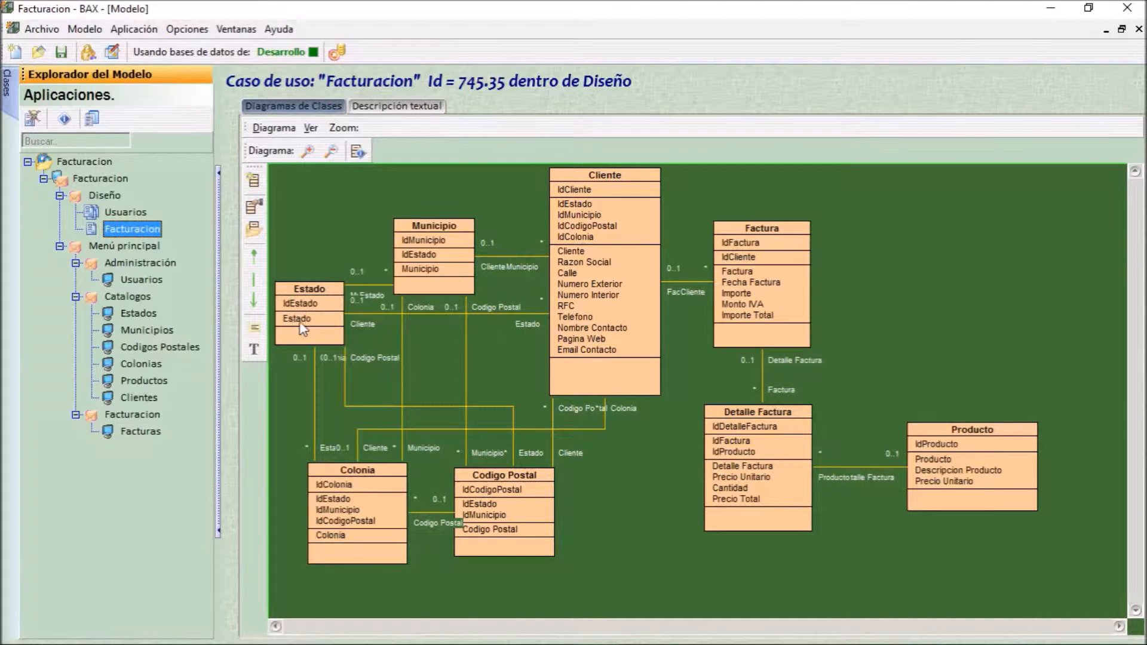
pyautogui.hotkey('alt', 'Tab')
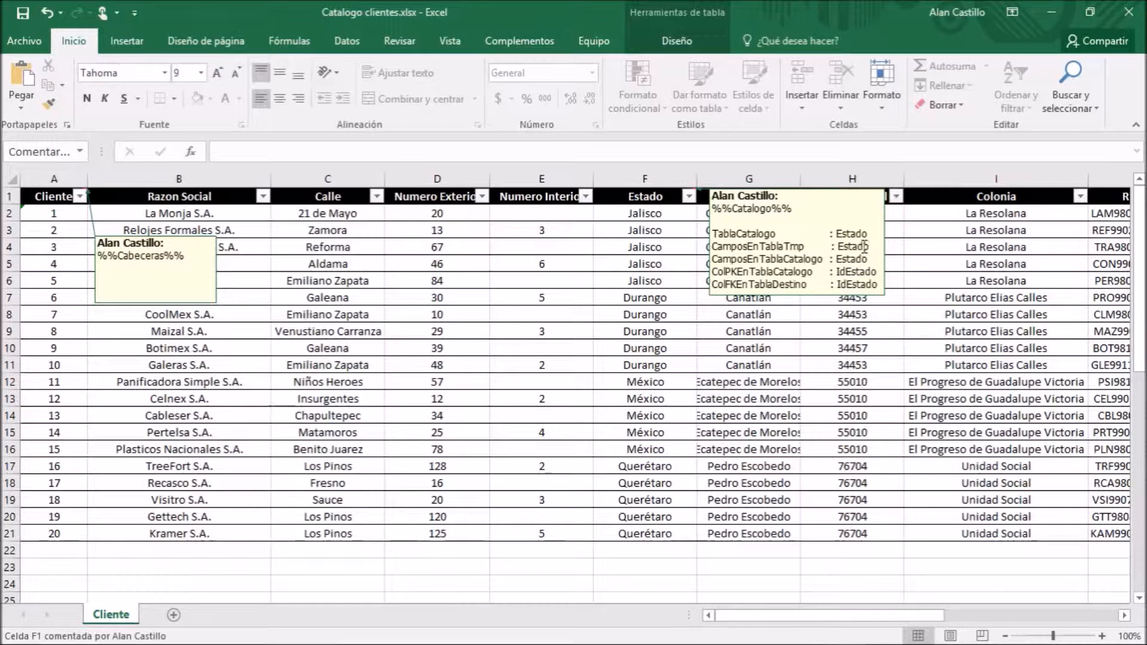
pyautogui.hotkey('alt', 'Tab')
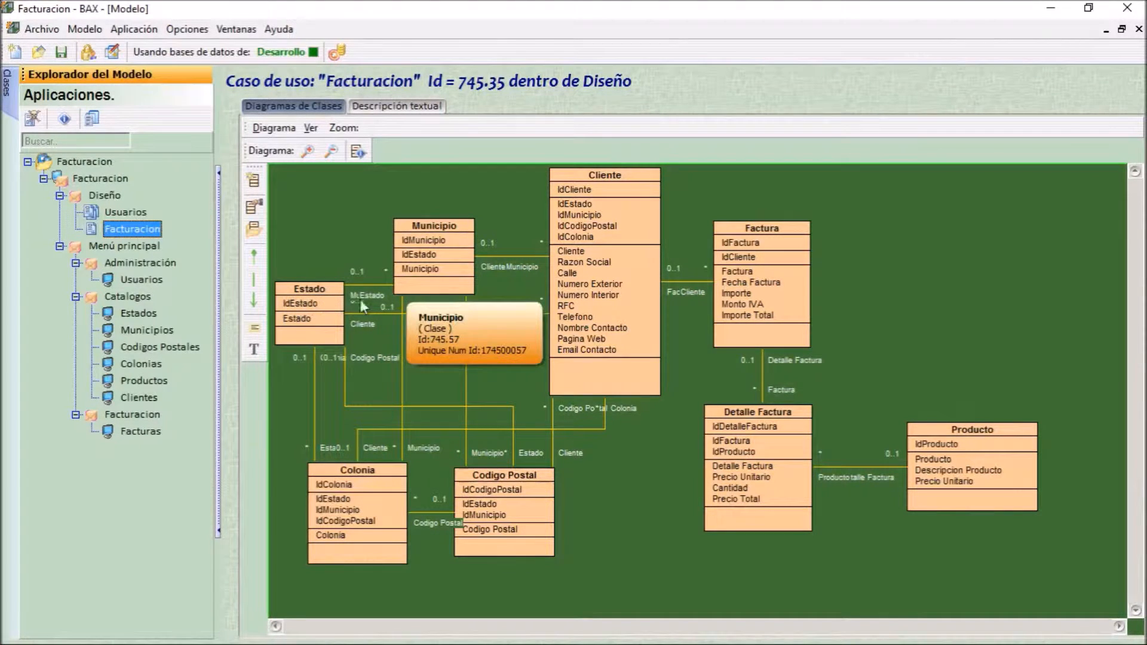
pyautogui.hotkey('alt', 'Tab')
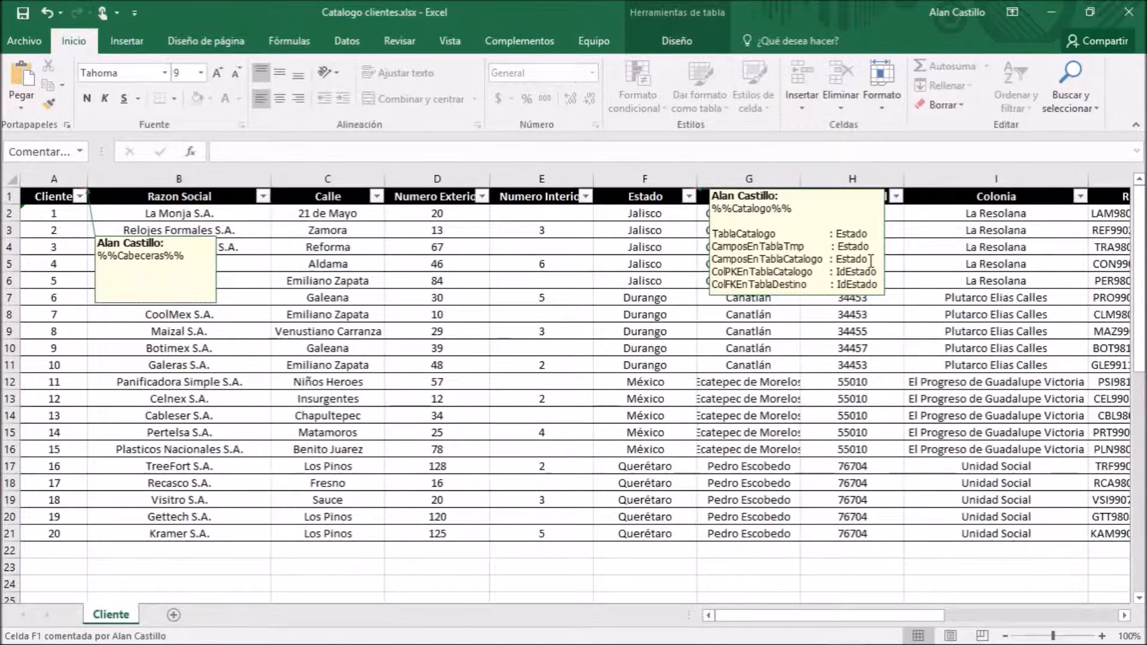
pyautogui.hotkey('alt', 'Tab')
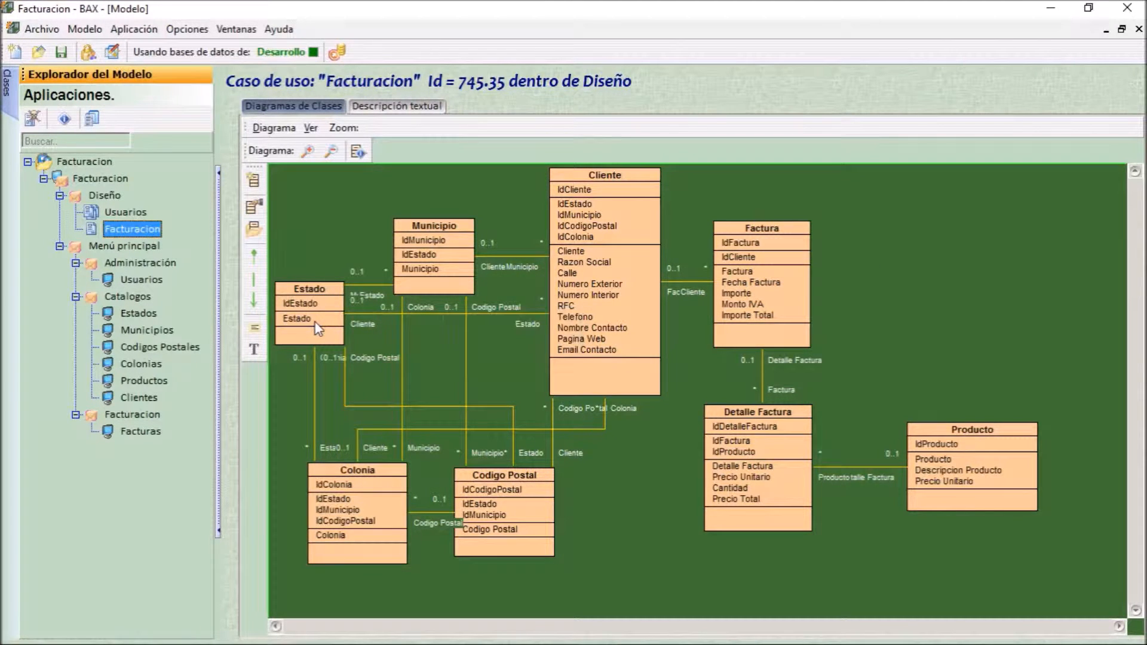
pyautogui.moveTo(317, 328)
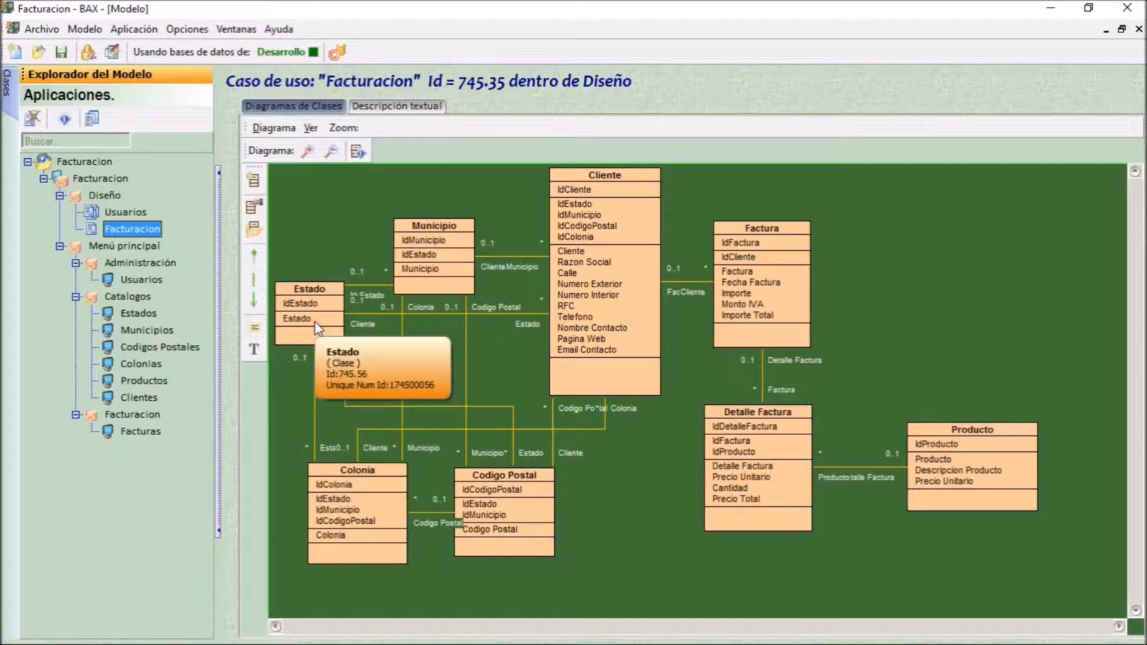
pyautogui.hotkey('alt', 'Tab')
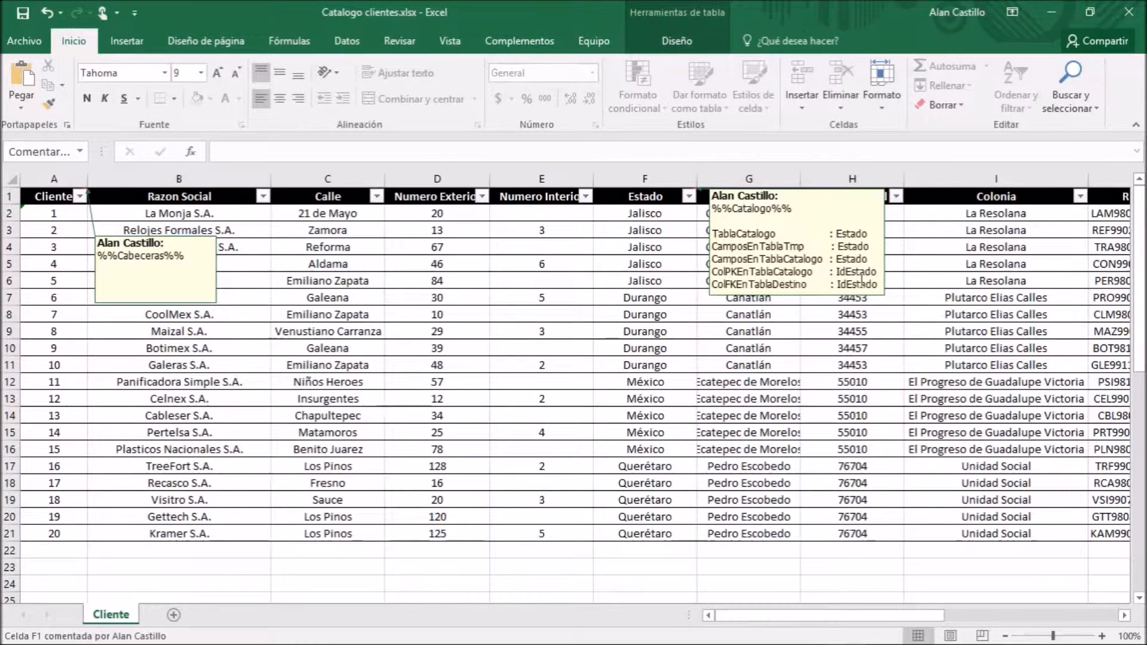
# Step: Move the Estado comment down over rows 7 to 12, clear of the headers, and keep it permanently displayed
pyautogui.moveTo(821, 295); pyautogui.dragTo(593, 383)
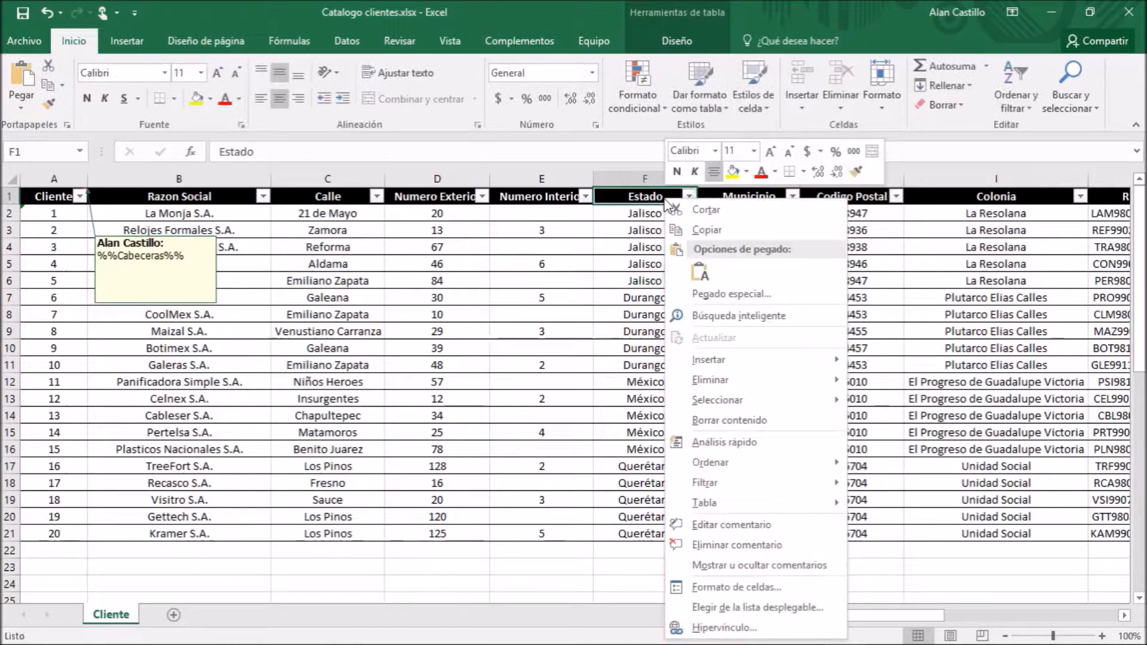
pyautogui.click(717, 563)
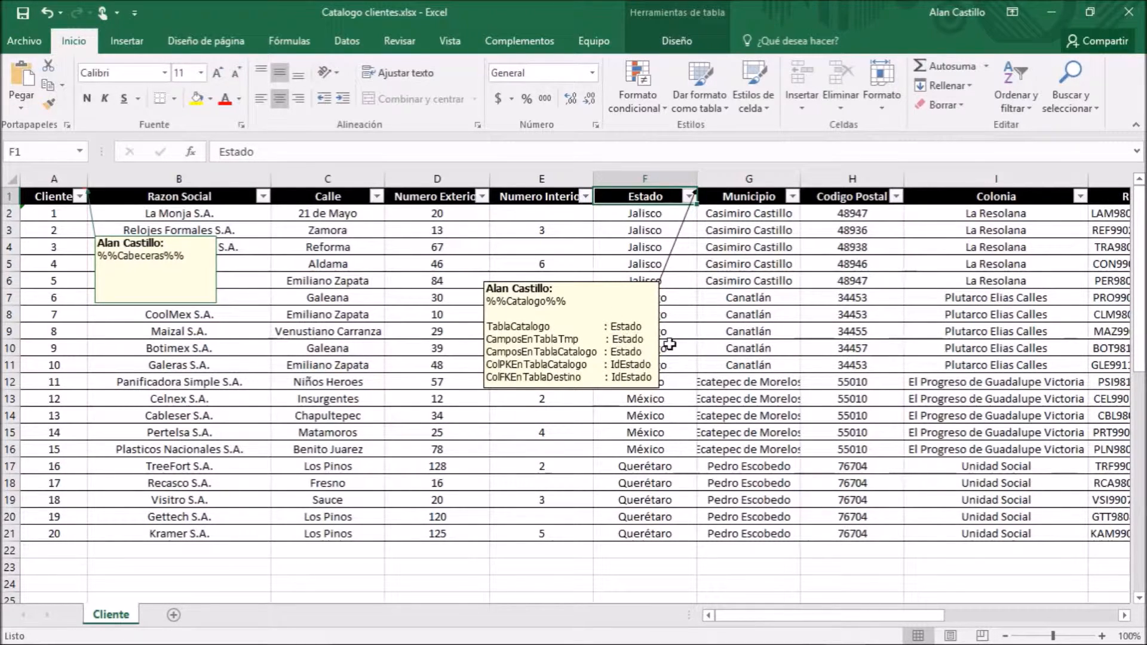
# Step: Insert a comment on the Municipio header in cell G1
pyautogui.moveTo(791, 621); pyautogui.dragTo(878, 616)
pyautogui.click(394, 198)
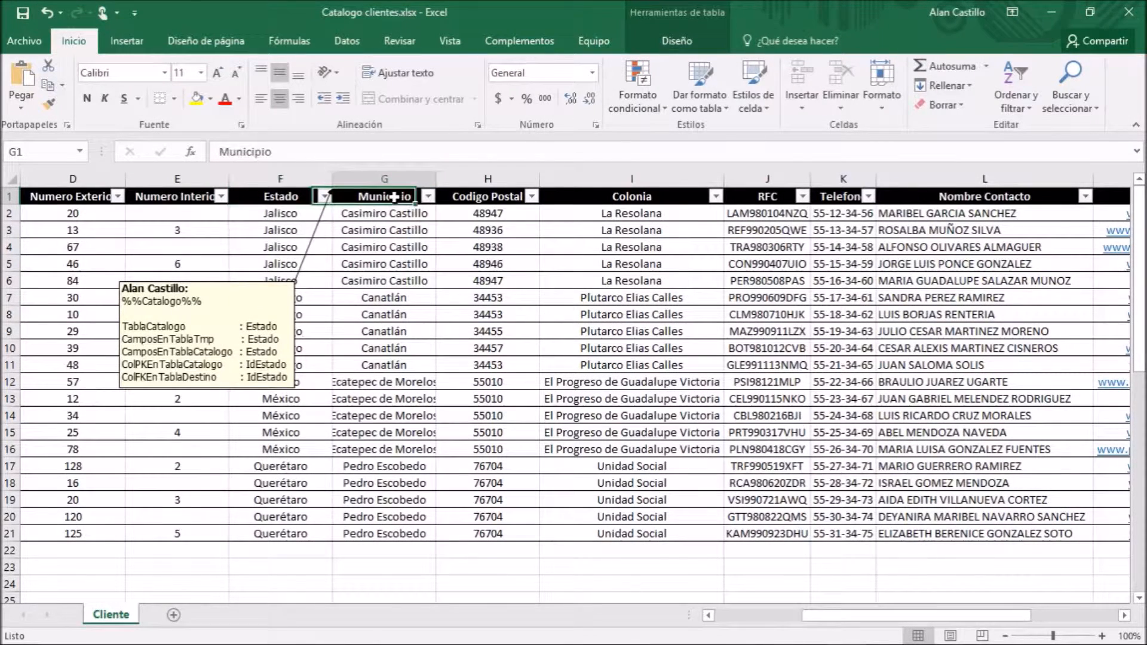
pyautogui.rightClick(397, 200)
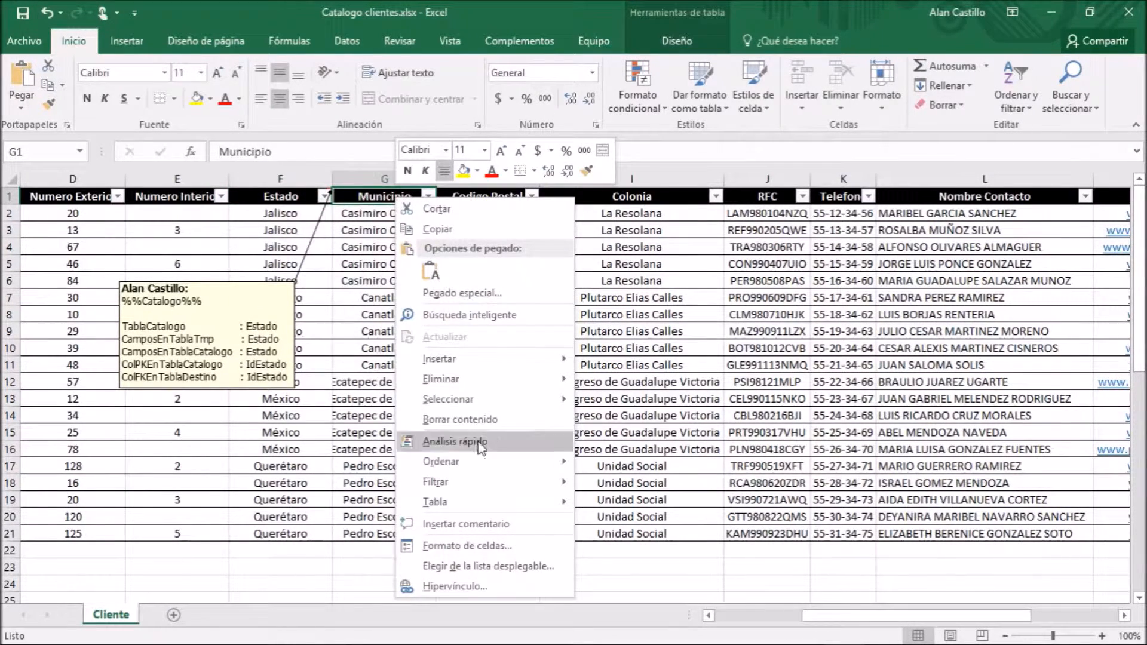
pyautogui.click(509, 524)
# Step: Copy the Municipio %%Catalogo%% block from codigos para video 8.txt in Notepad into the Municipio header's comment in Excel, enlarging it to fit
pyautogui.hotkey('alt', 'Tab')
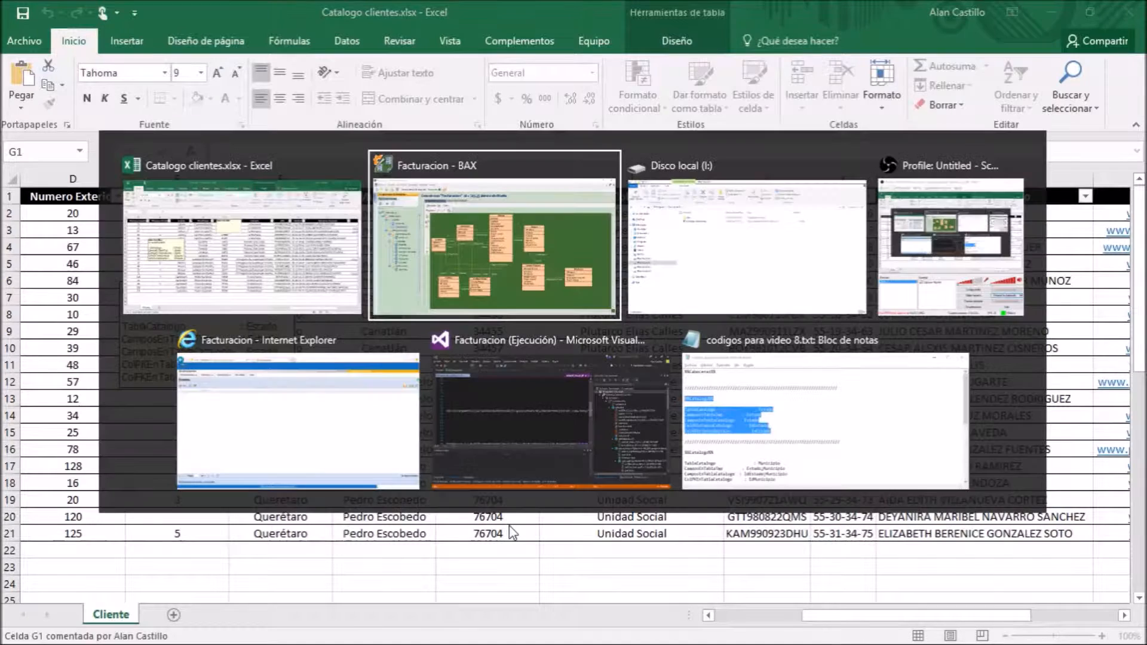
pyautogui.hotkey('alt', 'Tab')
pyautogui.hotkey('alt', 'Tab')
pyautogui.hotkey('alt', 'Tab')
pyautogui.hotkey('alt', 'Tab')
pyautogui.hotkey('alt', 'Tab')
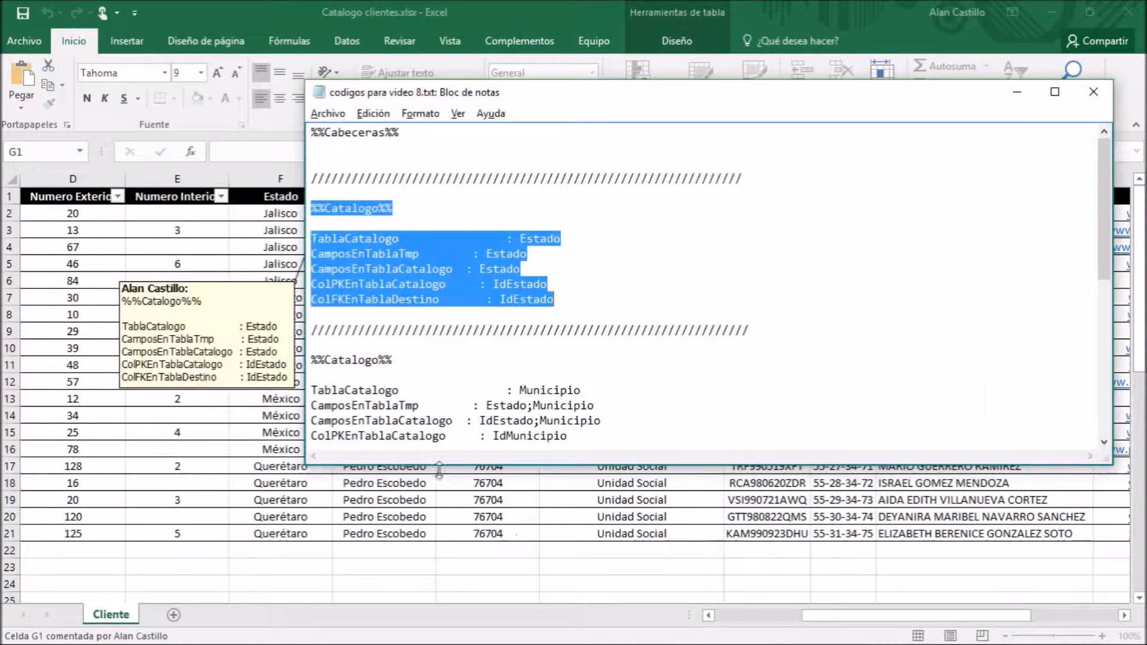
pyautogui.moveTo(1102, 171); pyautogui.dragTo(1106, 239)
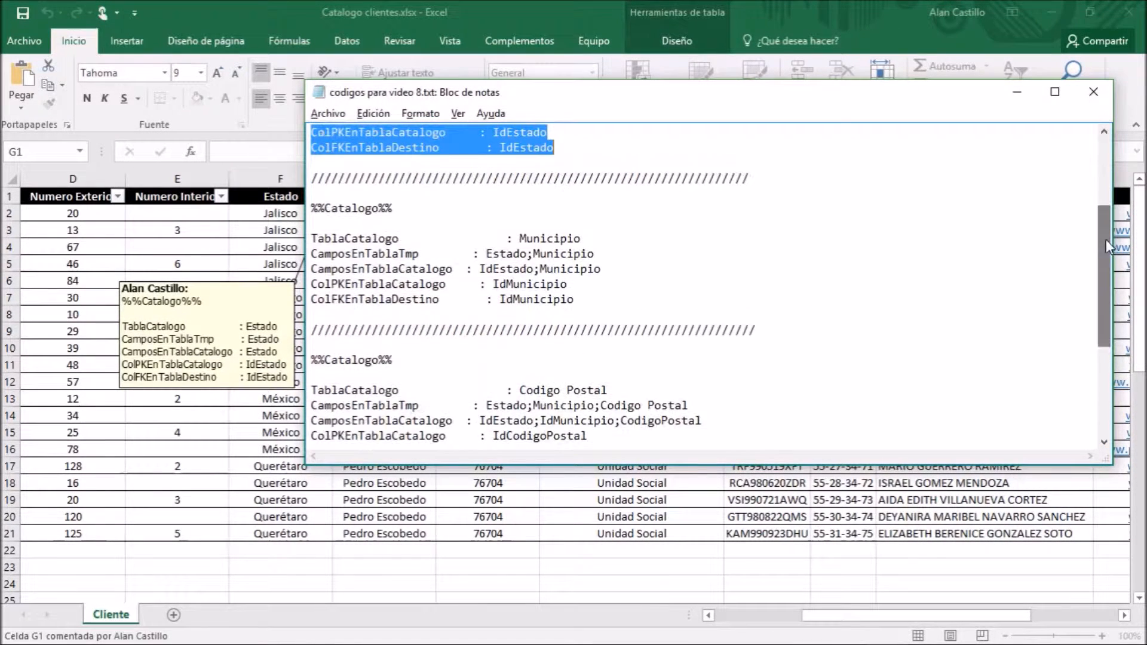
pyautogui.moveTo(312, 209); pyautogui.dragTo(579, 301)
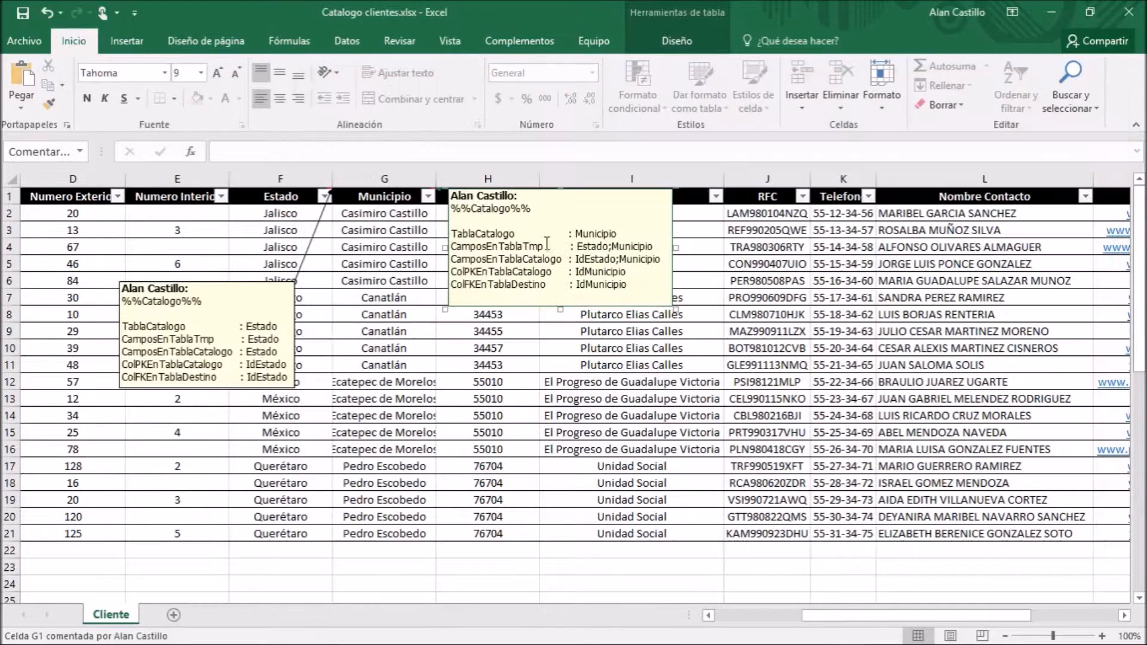
# Step: Keep the Municipio comment permanently displayed and move it down over rows 9 to 16, beside the Estado comment
pyautogui.rightClick(402, 199)
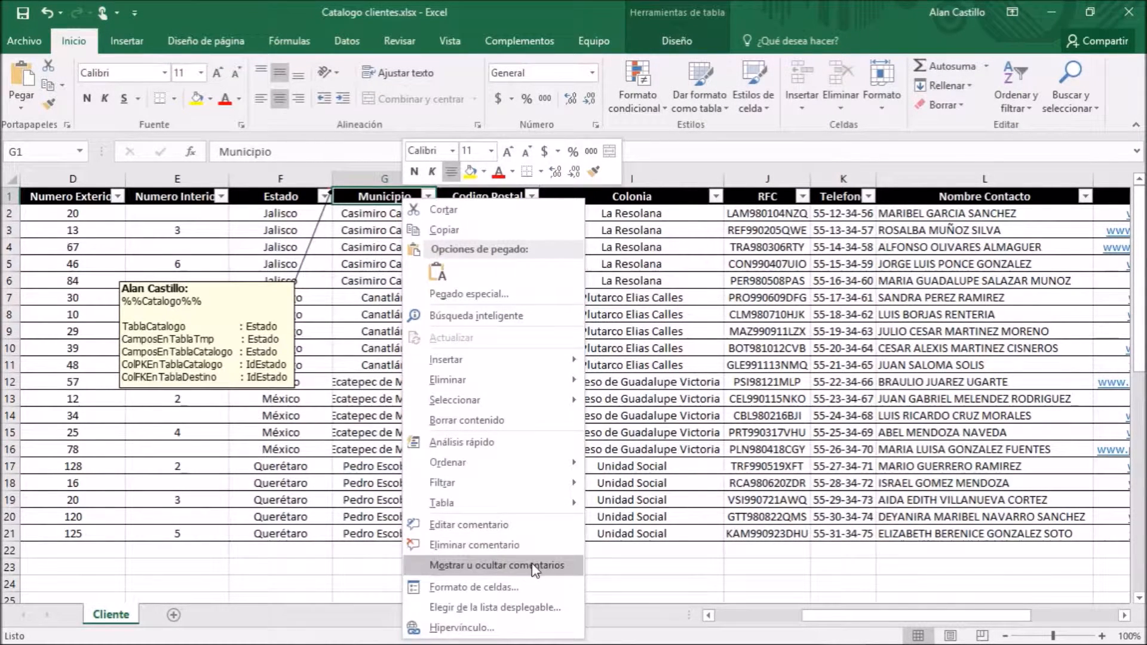
pyautogui.click(496, 565)
pyautogui.moveTo(568, 306); pyautogui.dragTo(487, 446)
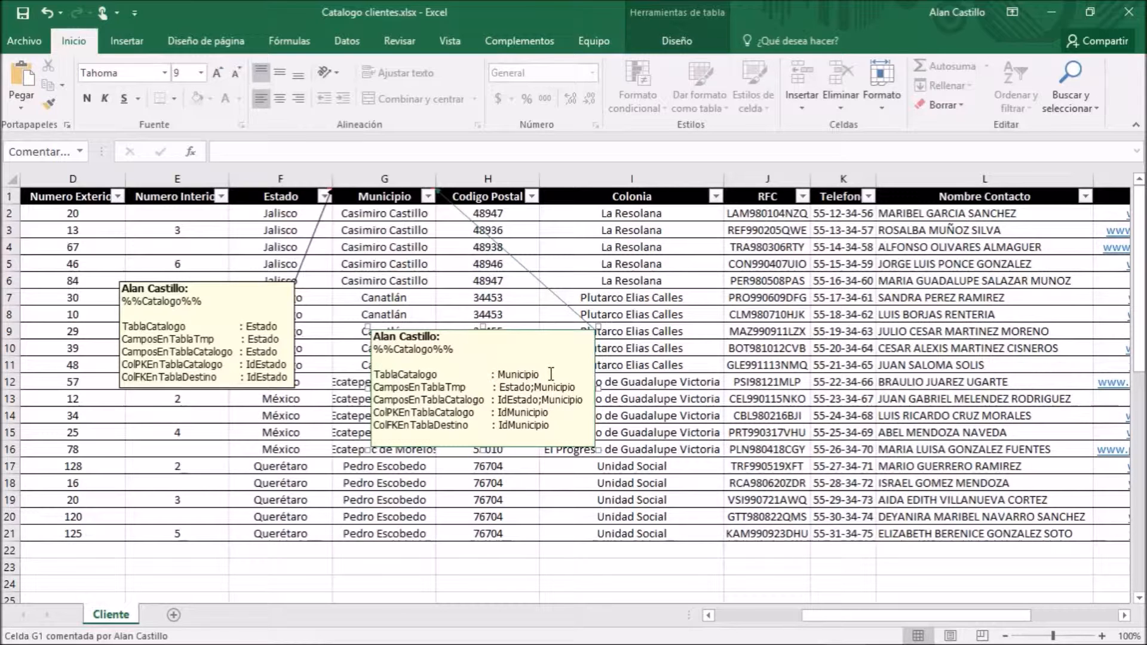
# Step: Compare the Municipio header comment's catalog table, fields and keys with the Municipio and Cliente classes in the BAX class diagram
pyautogui.hotkey('alt', 'Tab')
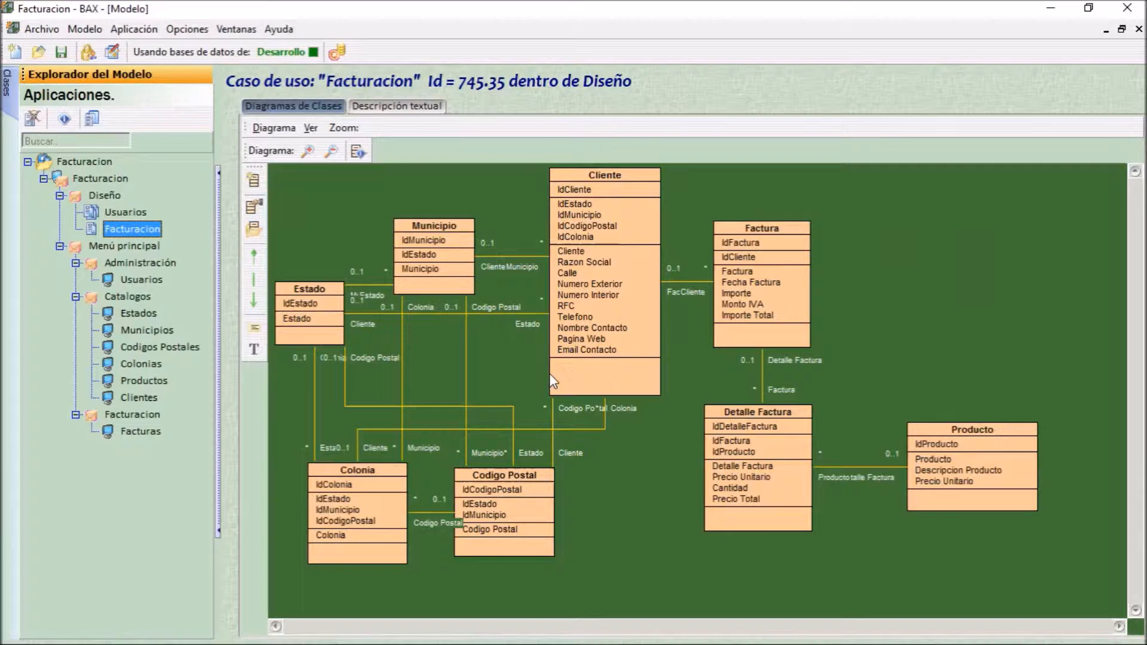
pyautogui.hotkey('alt', 'Tab')
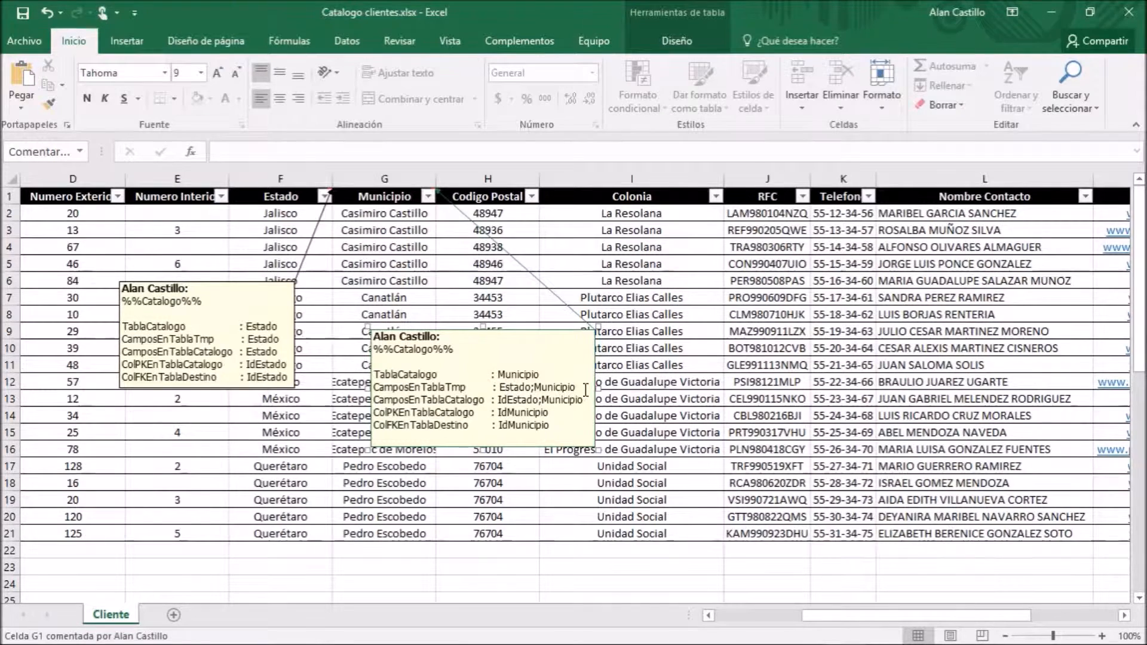
pyautogui.hotkey('alt', 'Tab')
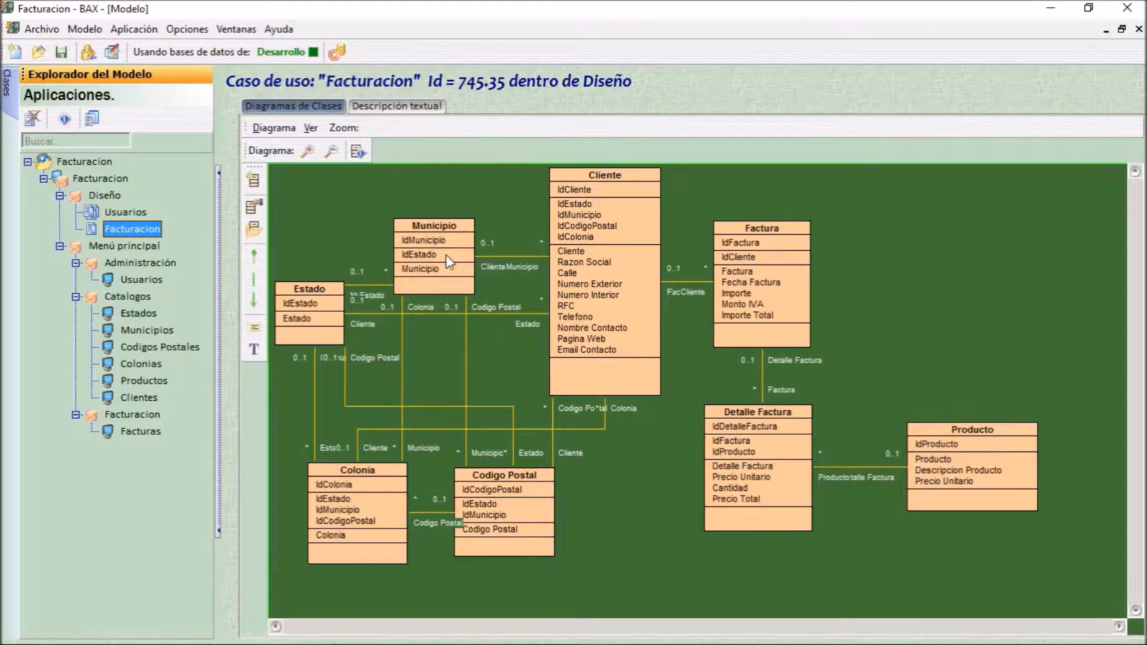
pyautogui.moveTo(441, 265)
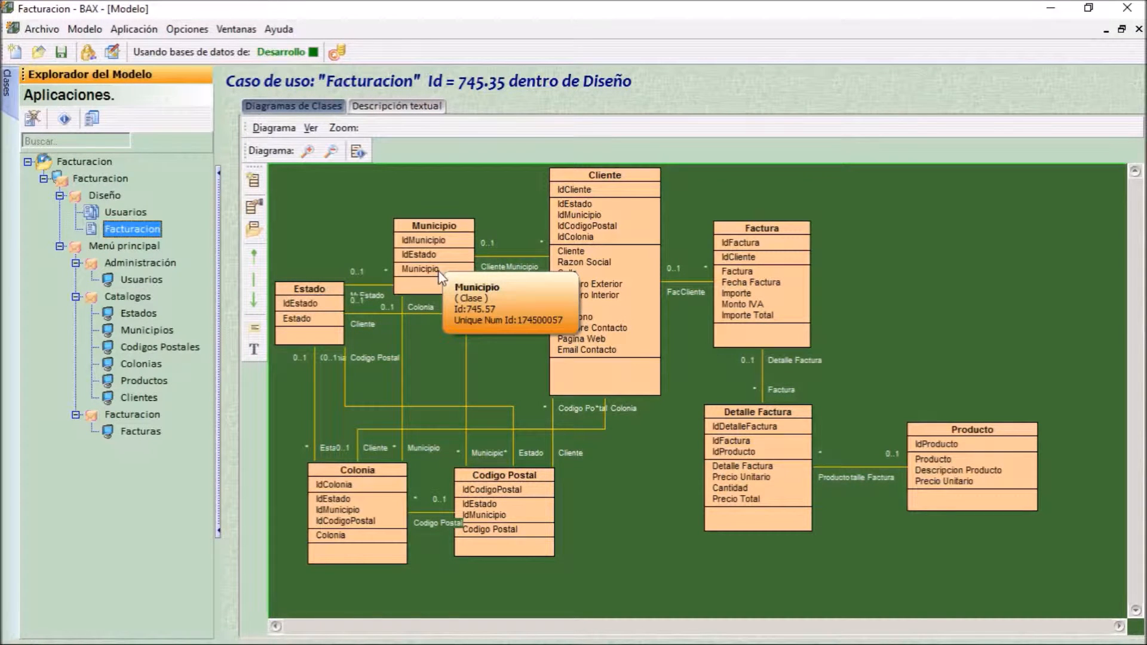
pyautogui.hotkey('alt', 'Tab')
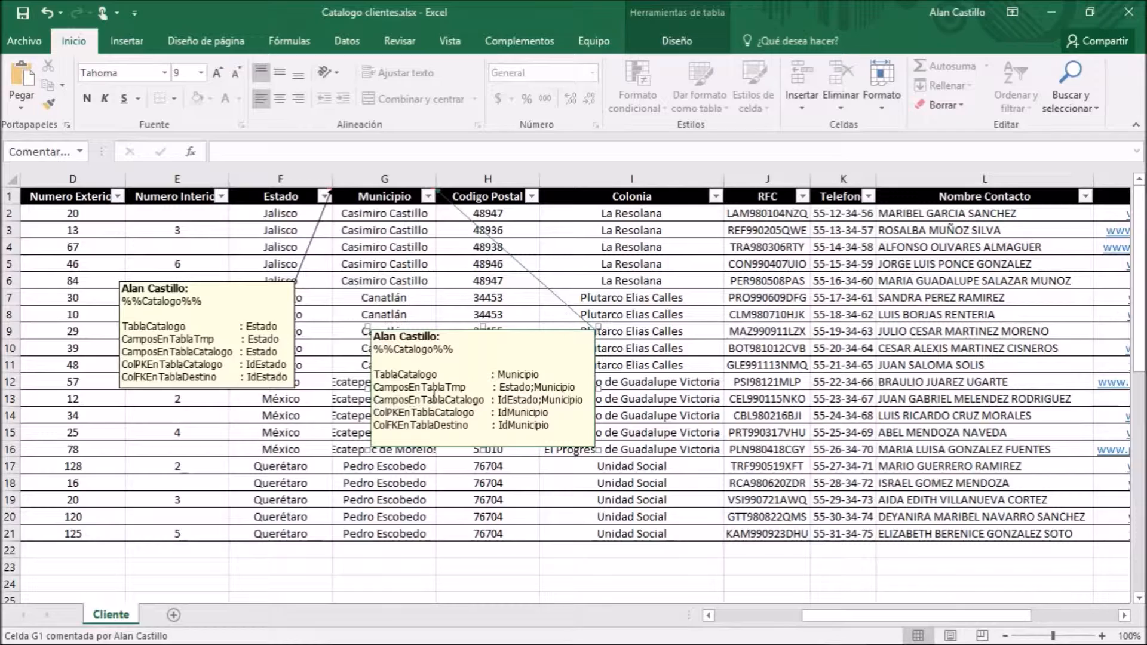
pyautogui.hotkey('alt', 'Tab')
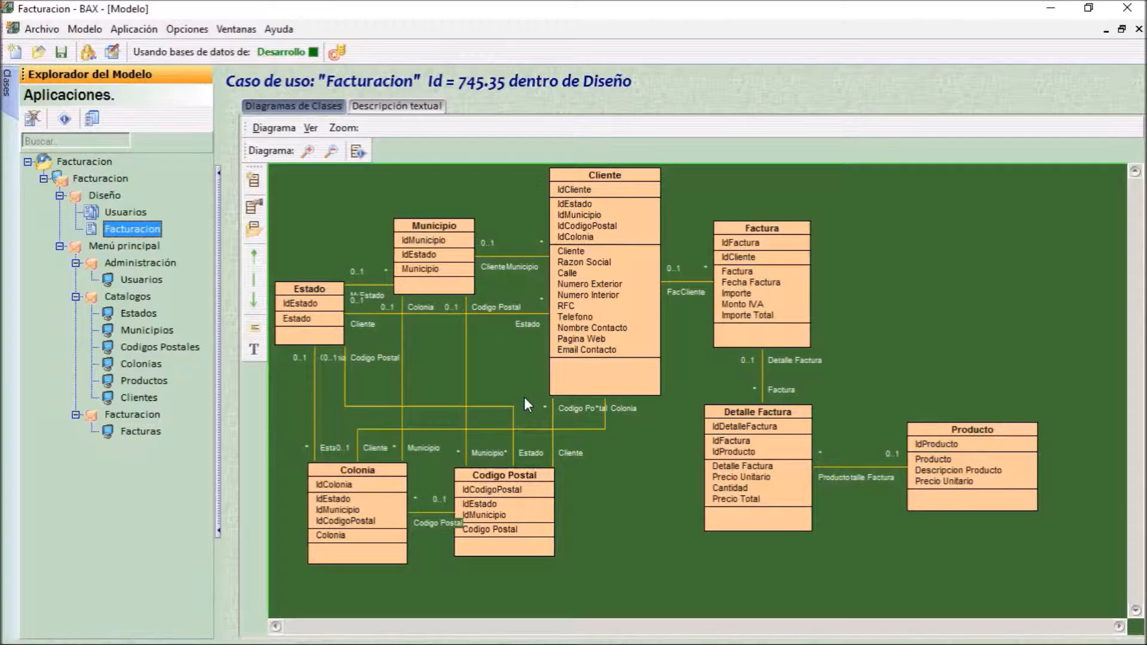
pyautogui.hotkey('alt', 'Tab')
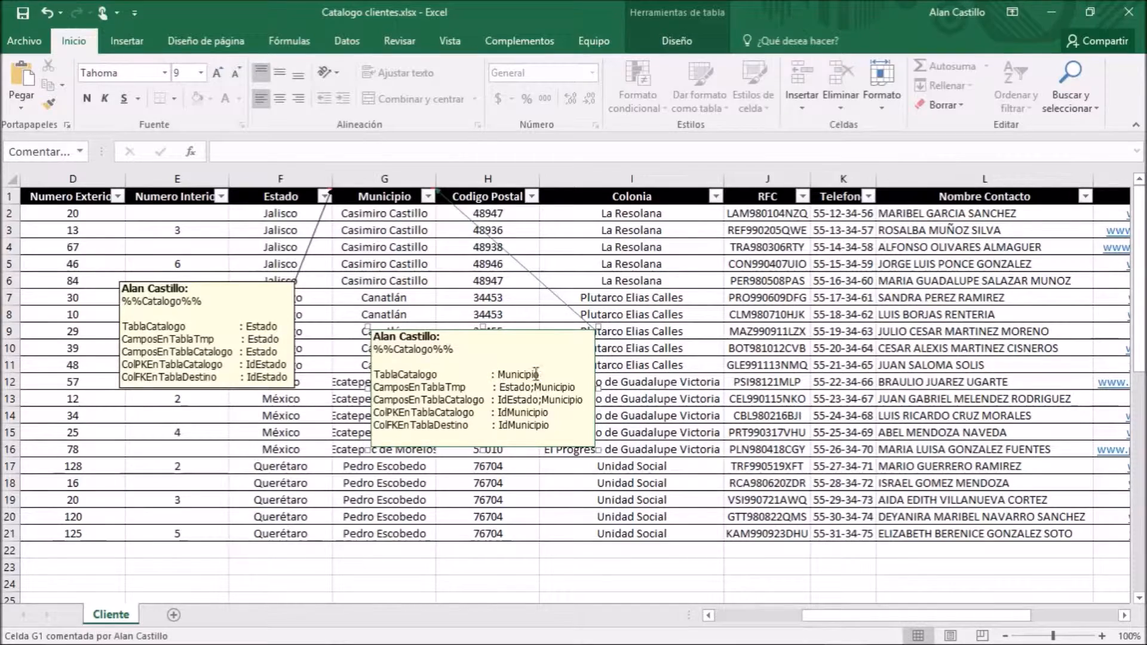
pyautogui.hotkey('alt', 'Tab')
pyautogui.moveTo(405, 251)
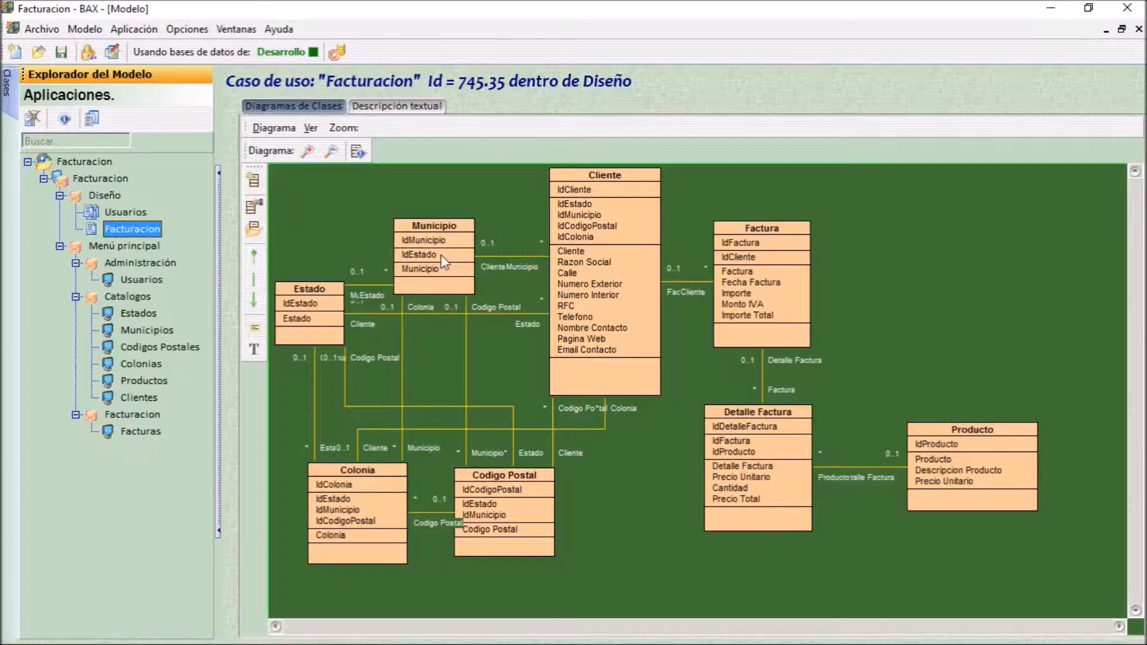
pyautogui.hotkey('alt', 'Tab')
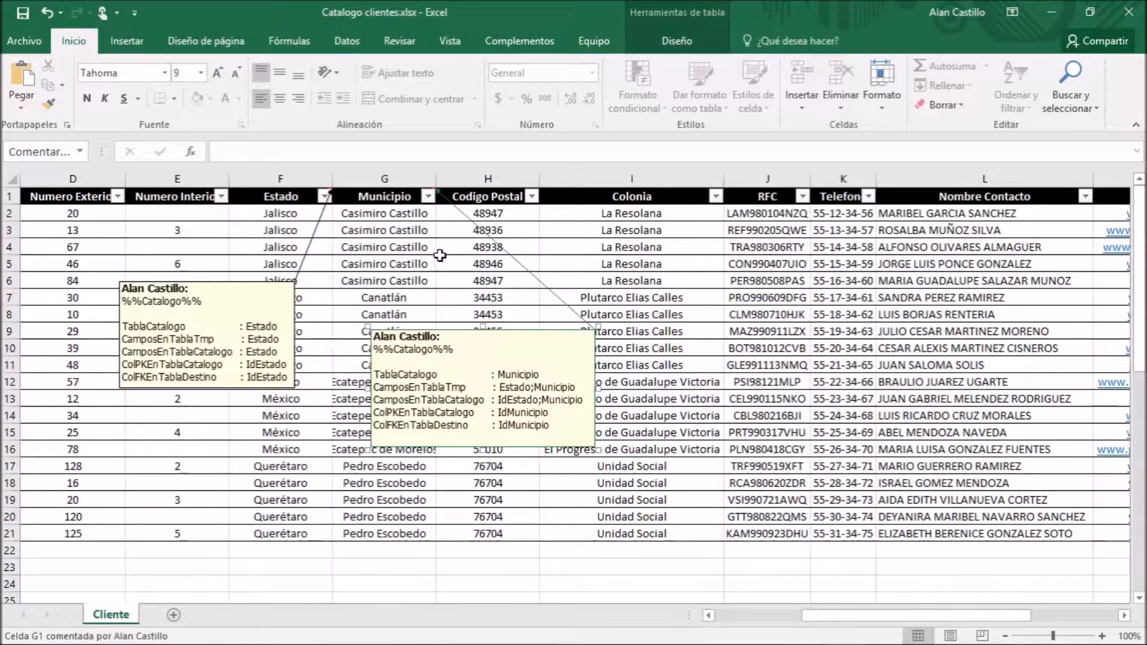
pyautogui.click(501, 399)
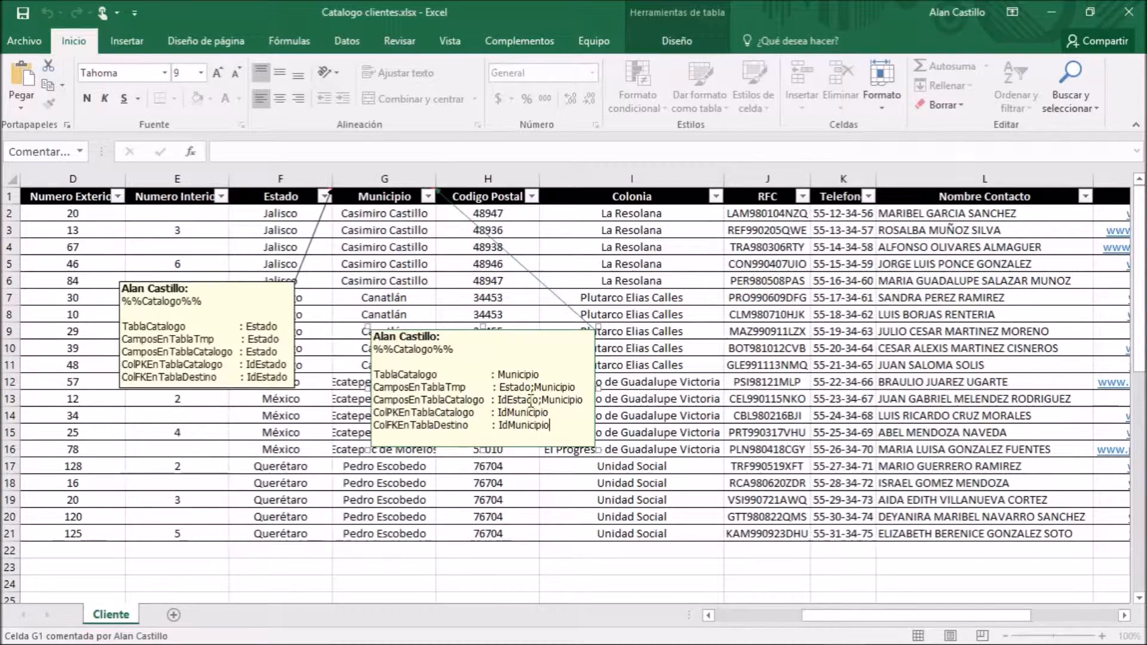
pyautogui.hotkey('alt', 'Tab')
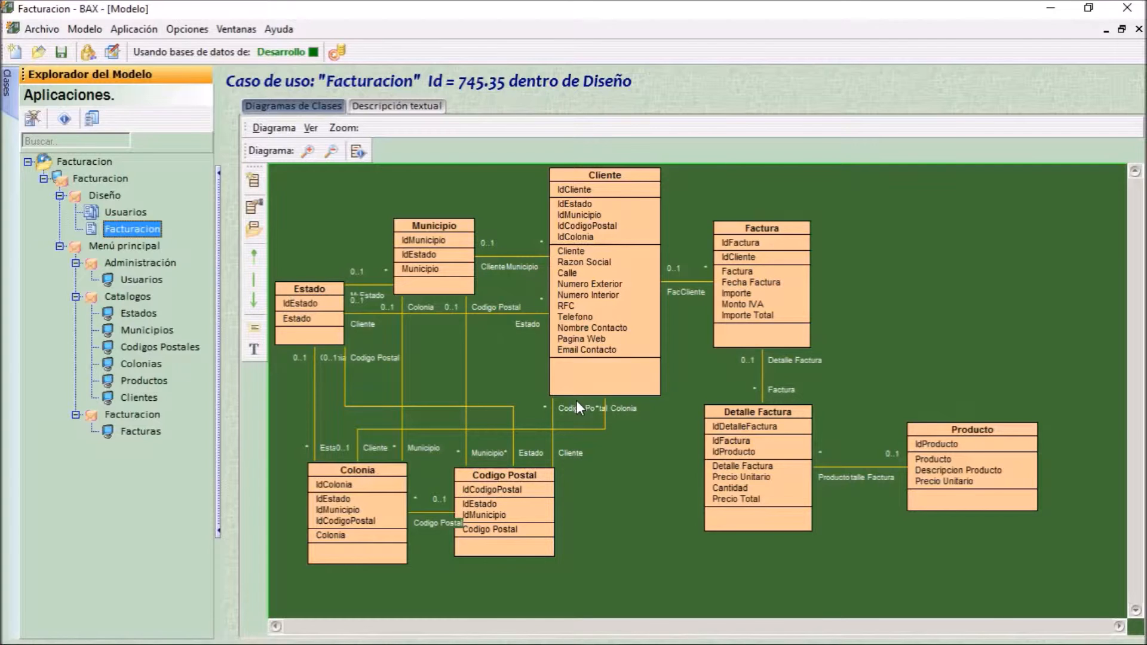
pyautogui.hotkey('alt', 'Tab')
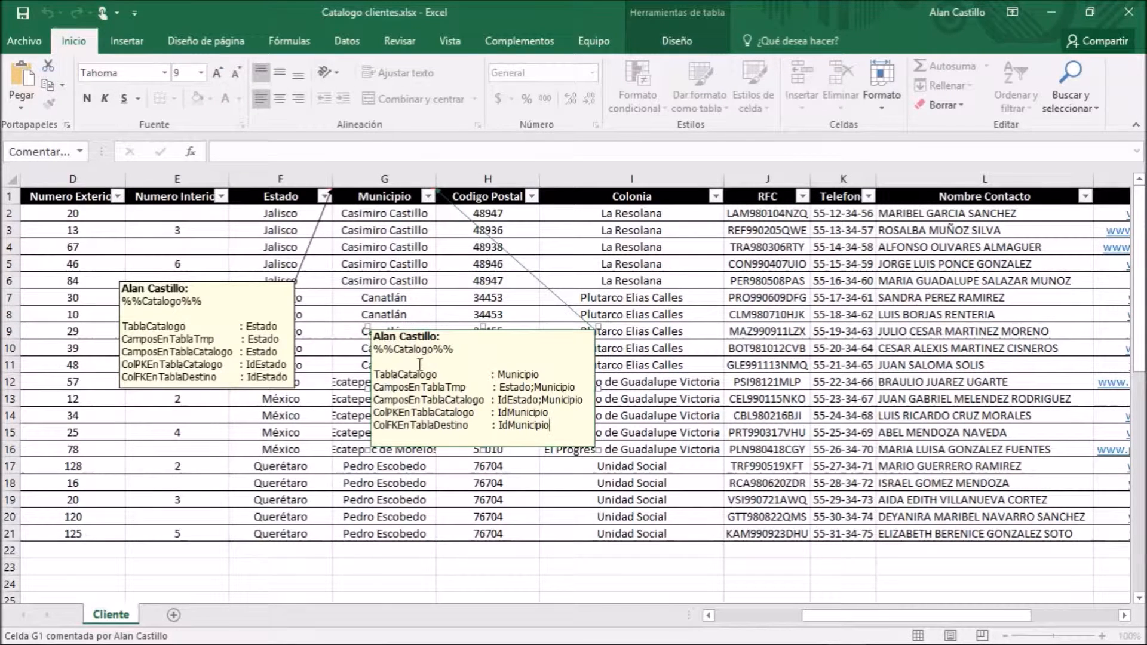
# Step: Move the Municipio comment down over rows 14 to 20 and insert a comment on the Codigo Postal header in cell H1
pyautogui.moveTo(540, 446); pyautogui.dragTo(422, 526)
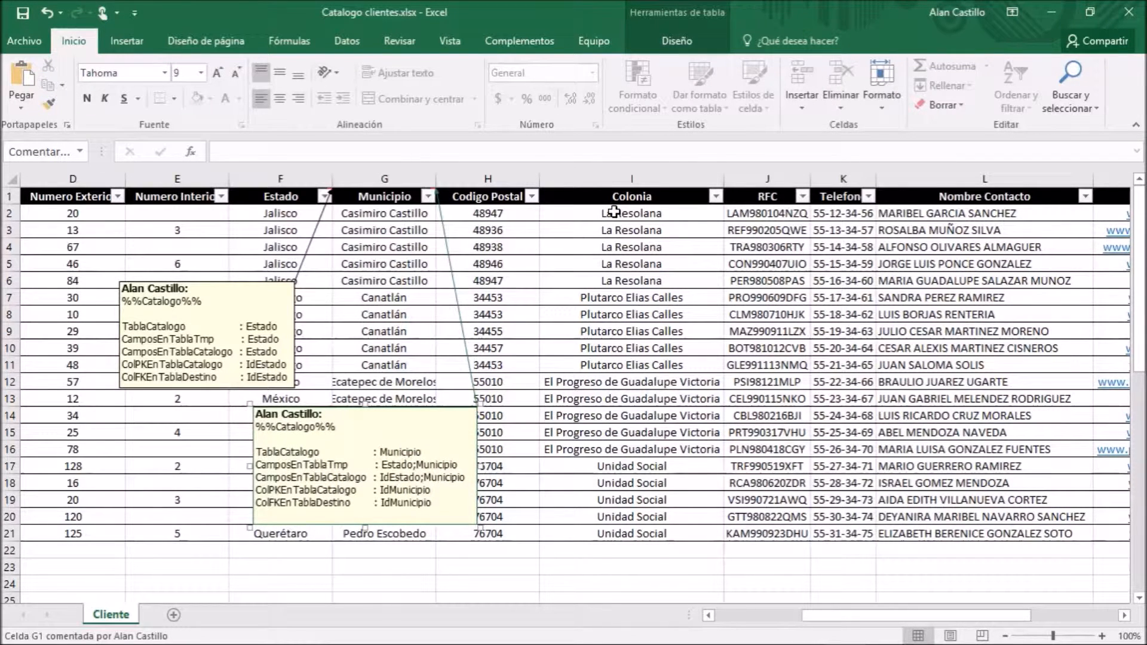
pyautogui.click(481, 196)
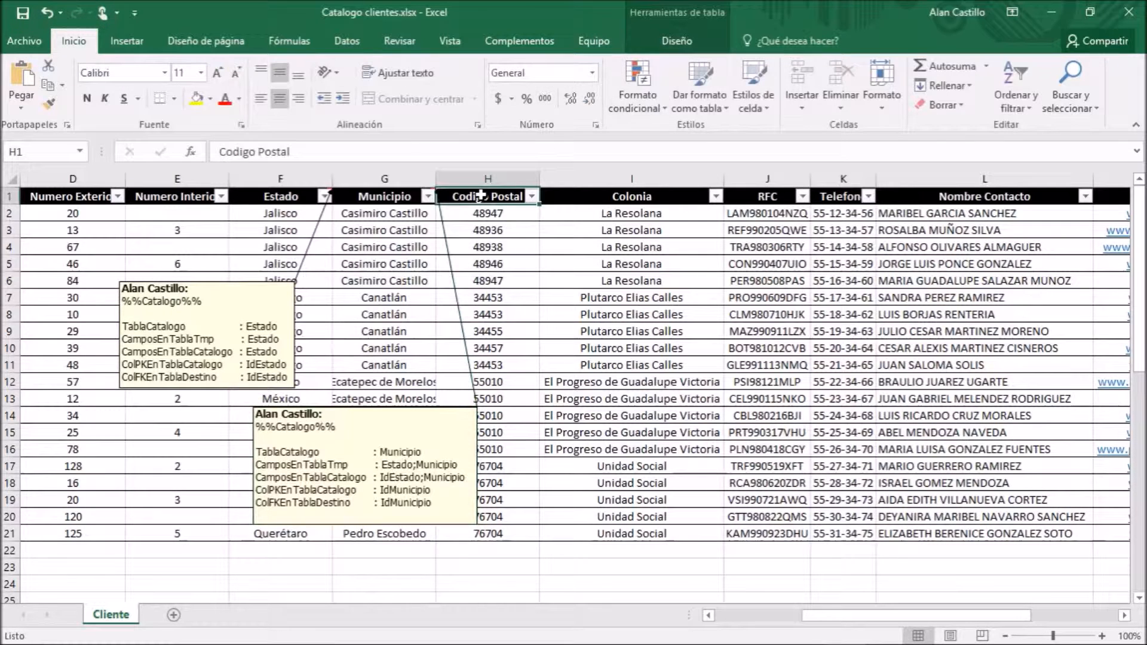
pyautogui.rightClick(482, 196)
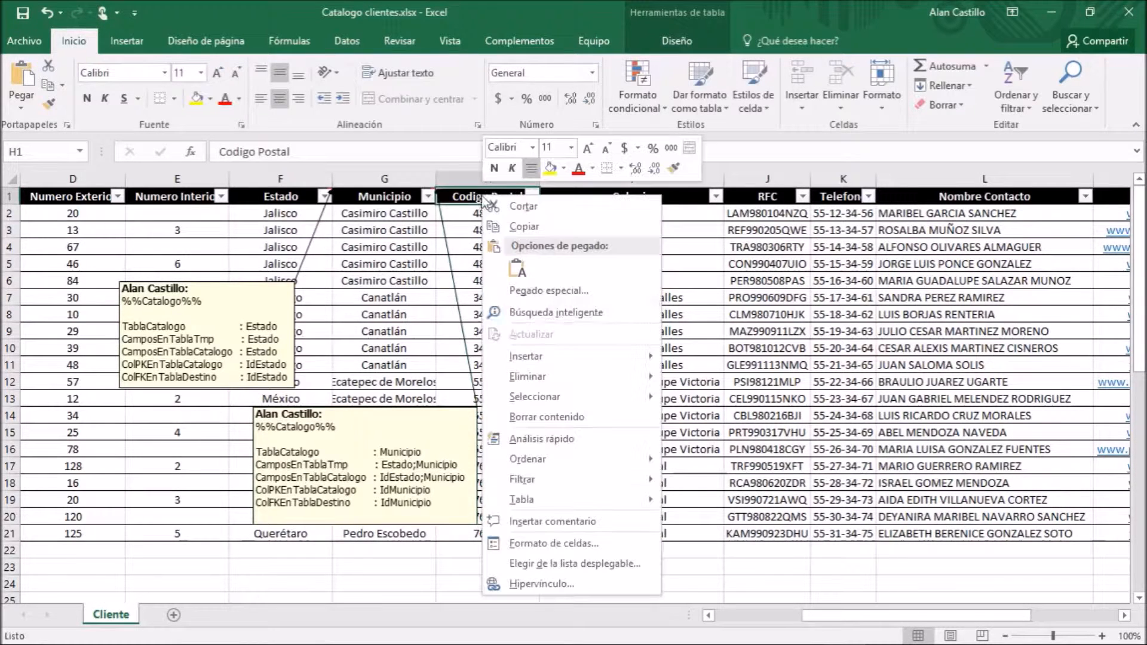
pyautogui.click(593, 518)
# Step: Copy the Codigo Postal %%Catalogo%% block from codigos para video 8.txt in Notepad into the Codigo Postal header's comment in Excel, enlarging it to fit
pyautogui.hotkey('alt', 'Tab')
pyautogui.hotkey('alt', 'Tab')
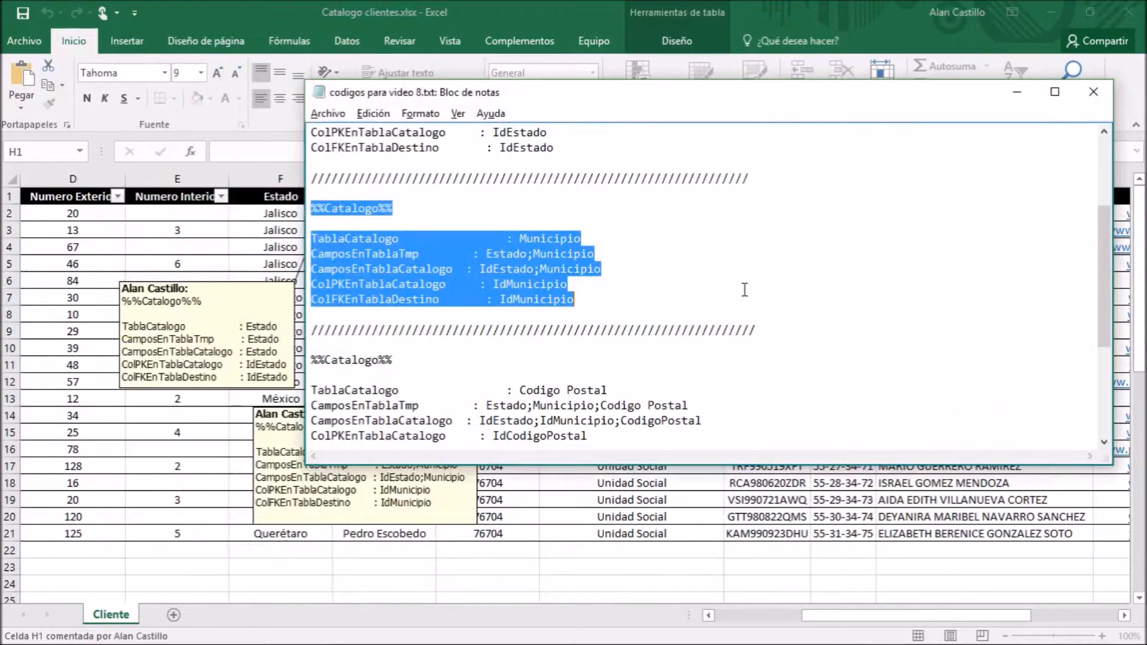
pyautogui.moveTo(1104, 243); pyautogui.dragTo(1107, 323)
pyautogui.moveTo(311, 177); pyautogui.dragTo(629, 262)
pyautogui.hotkey('ctrl', 'c')
pyautogui.hotkey('alt', 'Tab')
pyautogui.hotkey('ctrl', 'v')
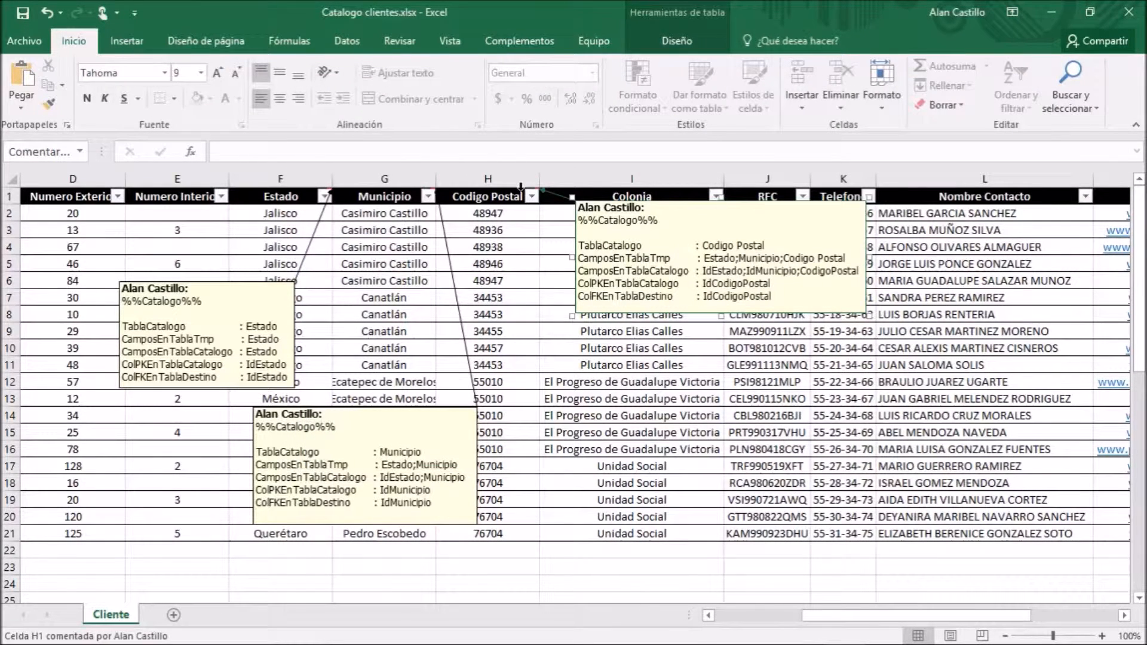
# Step: Keep the Codigo Postal header's comment permanently displayed
pyautogui.click(502, 199)
pyautogui.rightClick(502, 199)
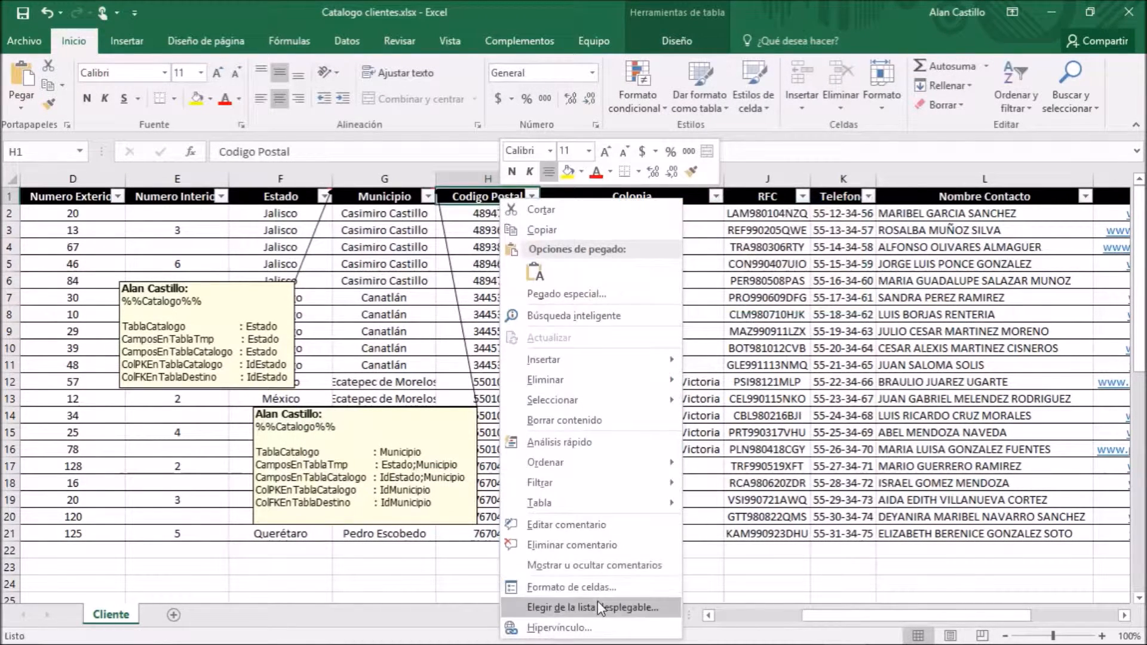
pyautogui.click(592, 565)
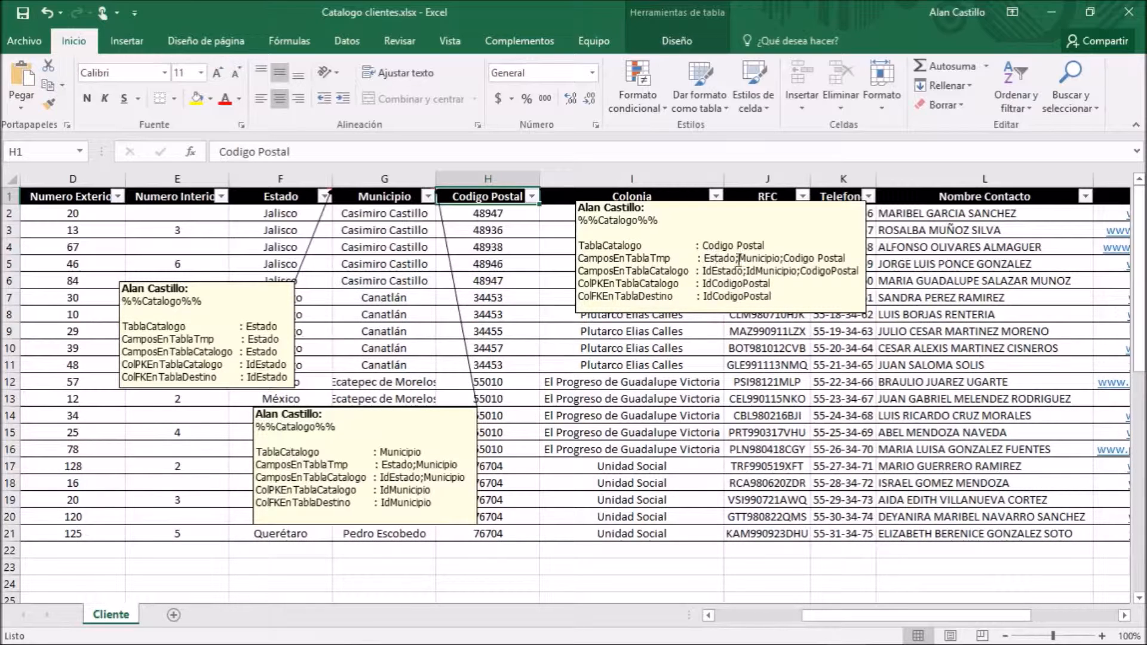
# Step: Compare the Codigo Postal comment's catalog fields and keys with the Codigo Postal class in the BAX class diagram
pyautogui.hotkey('alt', 'Tab')
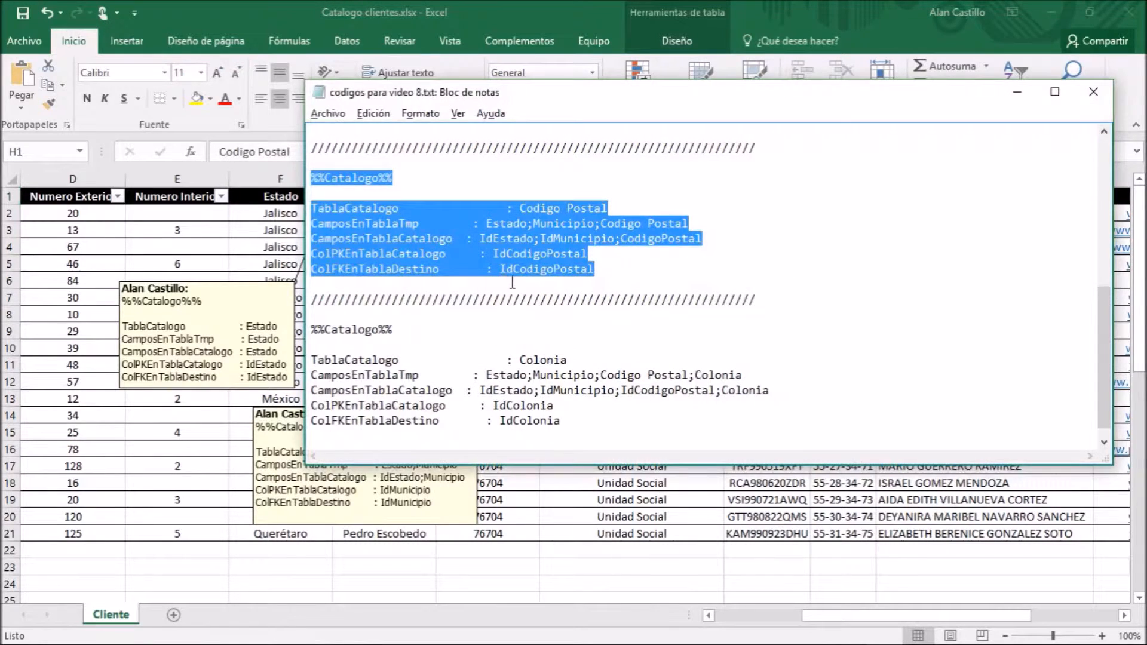
pyautogui.hotkey('alt', 'Tab')
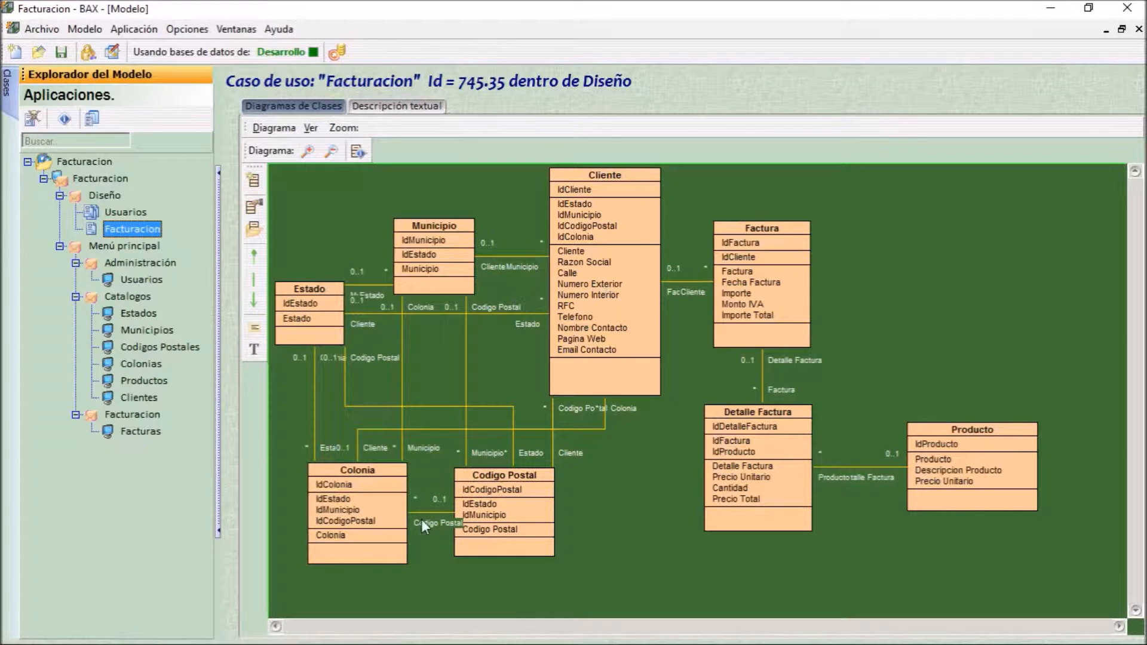
pyautogui.moveTo(508, 503)
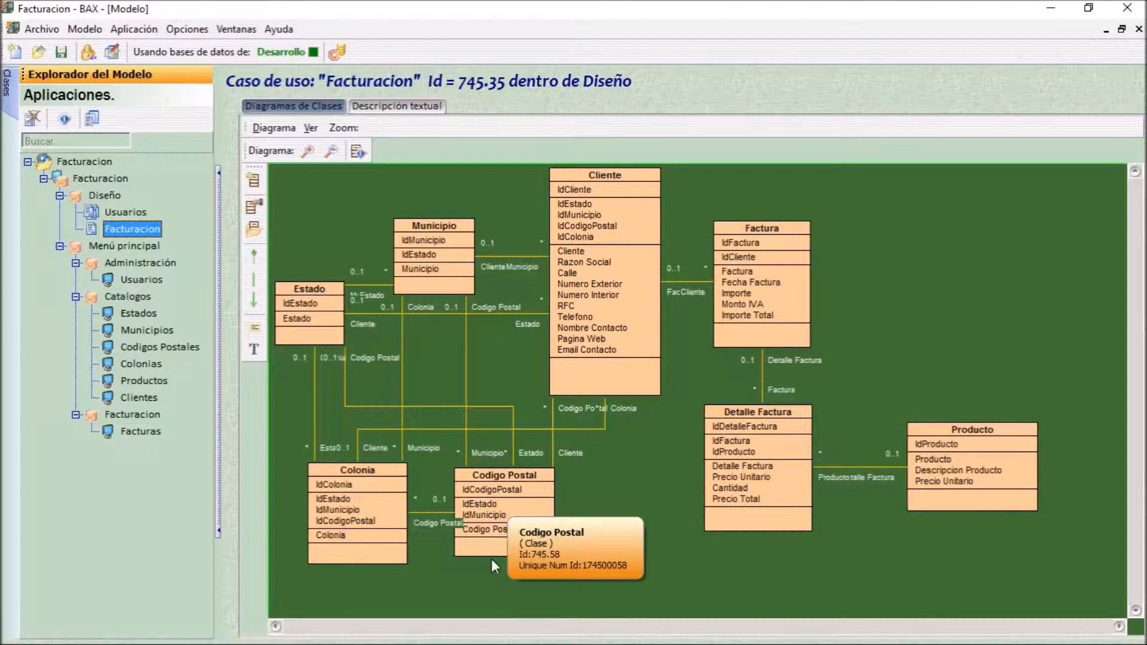
pyautogui.hotkey('alt', 'Tab')
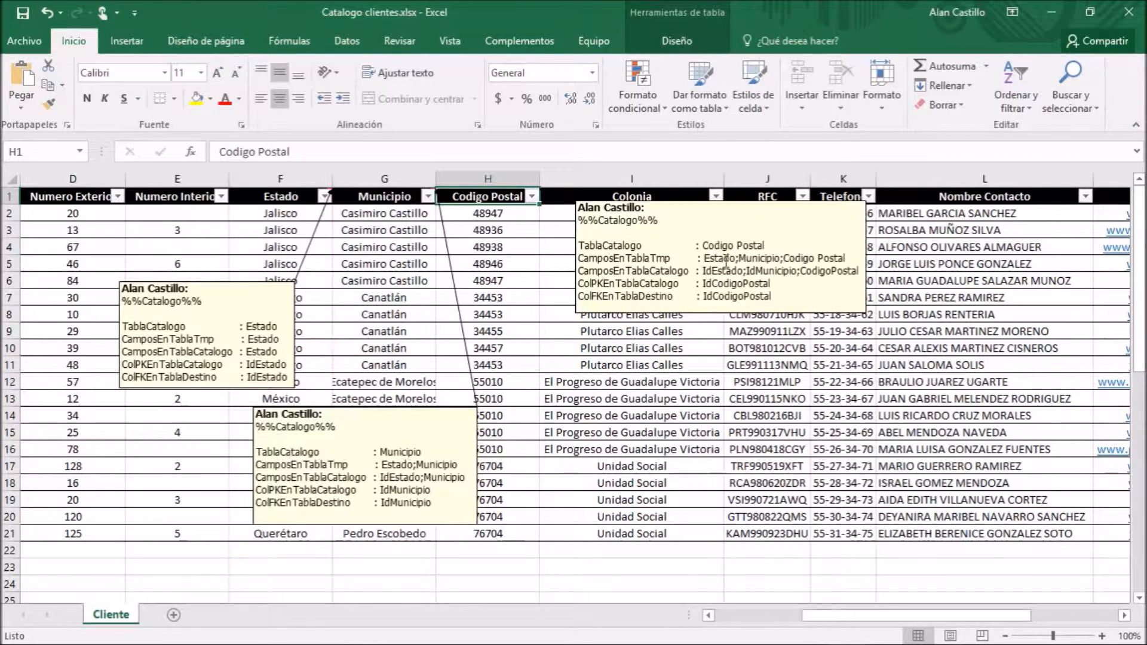
pyautogui.hotkey('alt', 'Tab')
pyautogui.hotkey('alt', 'Tab')
pyautogui.hotkey('alt', 'Tab')
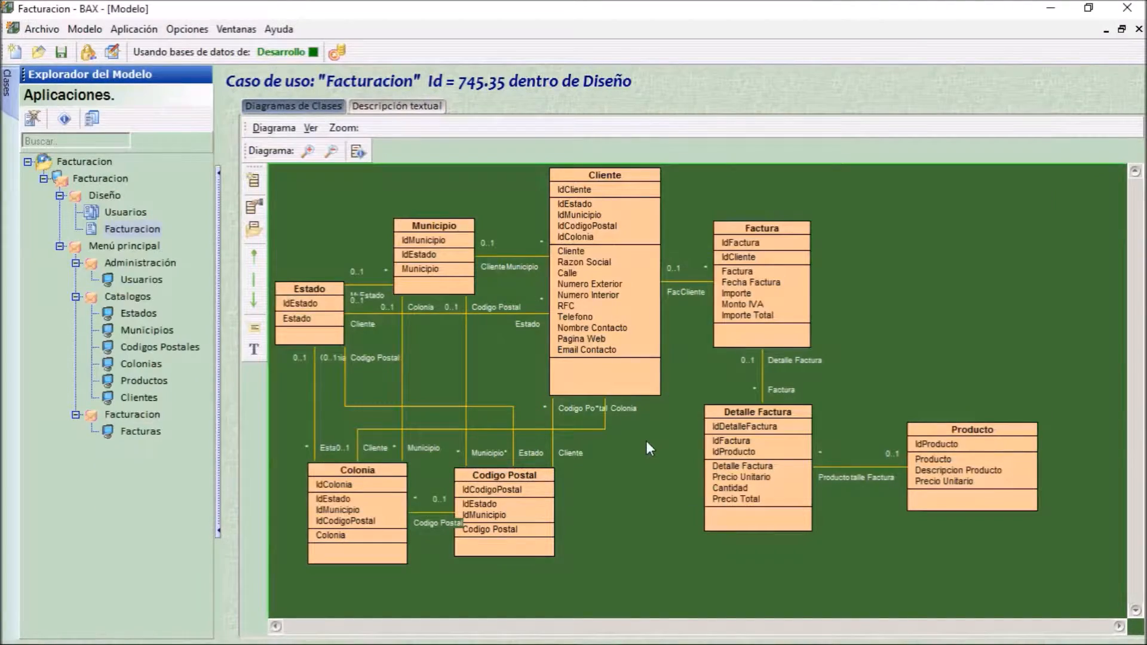
pyautogui.hotkey('alt', 'Tab')
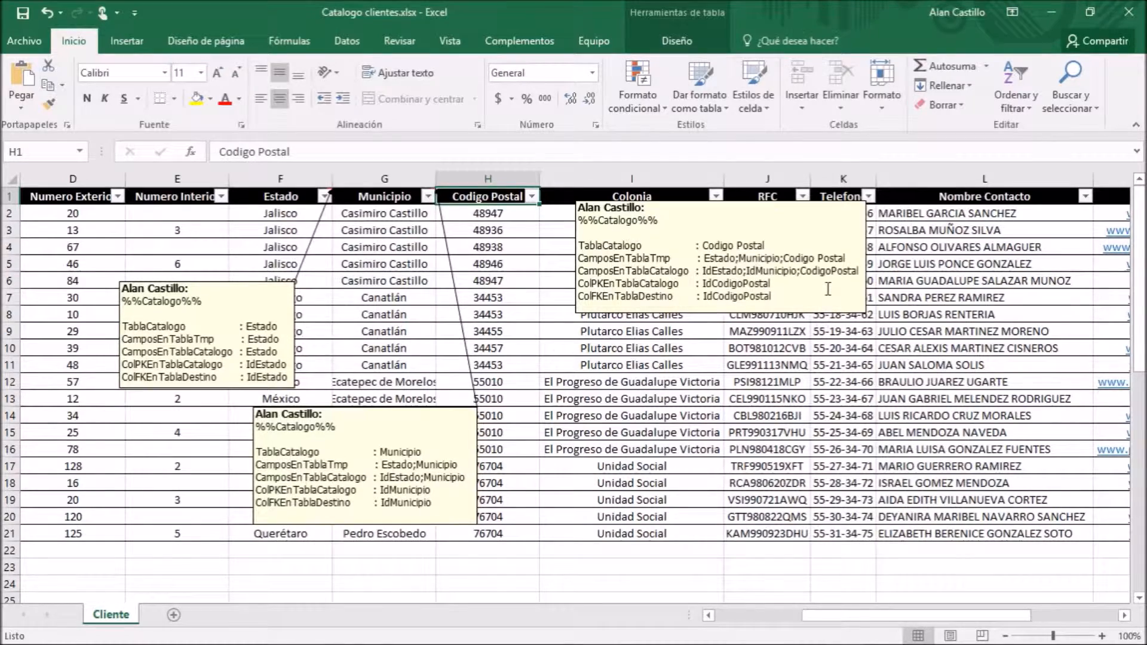
pyautogui.hotkey('alt', 'Tab')
pyautogui.hotkey('alt', 'Tab')
pyautogui.hotkey('alt', 'Tab')
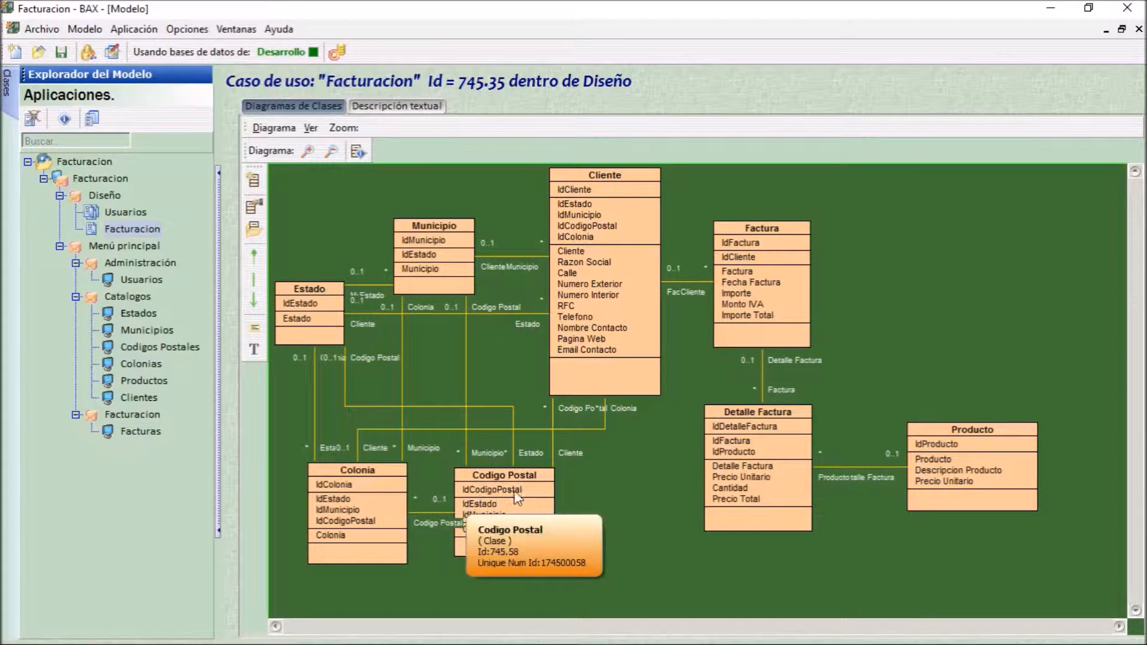
pyautogui.hotkey('alt', 'Tab')
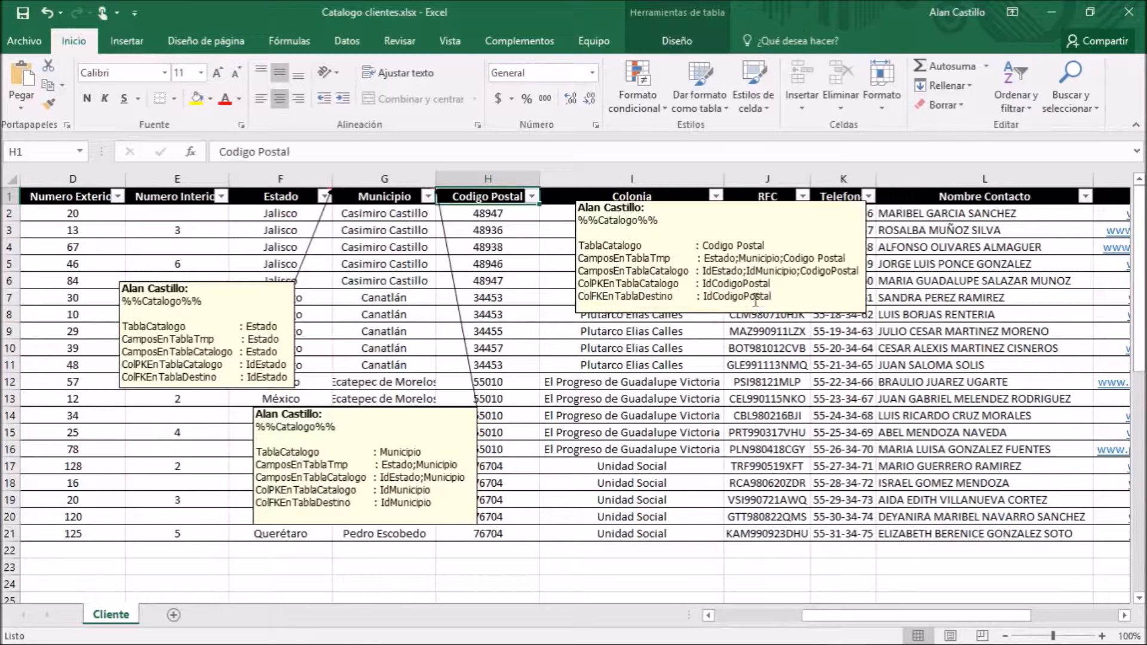
# Step: Move the Codigo Postal comment over rows 3 to 9, clear of the Colonia header
pyautogui.click(849, 297)
pyautogui.moveTo(850, 297); pyautogui.dragTo(766, 323)
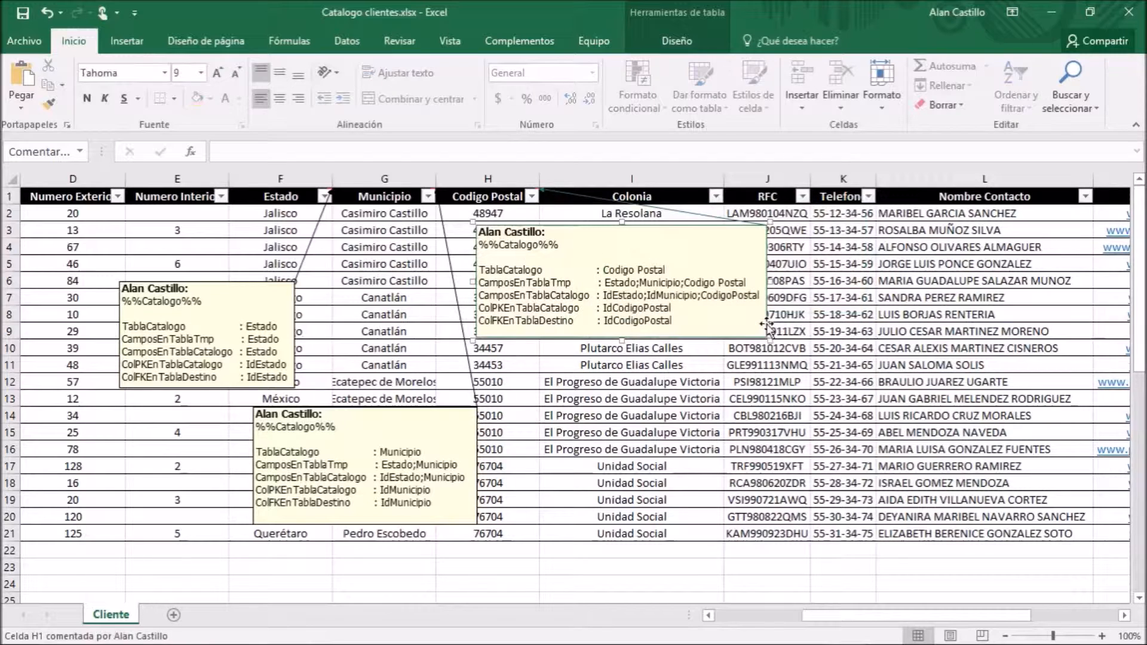
pyautogui.click(794, 435)
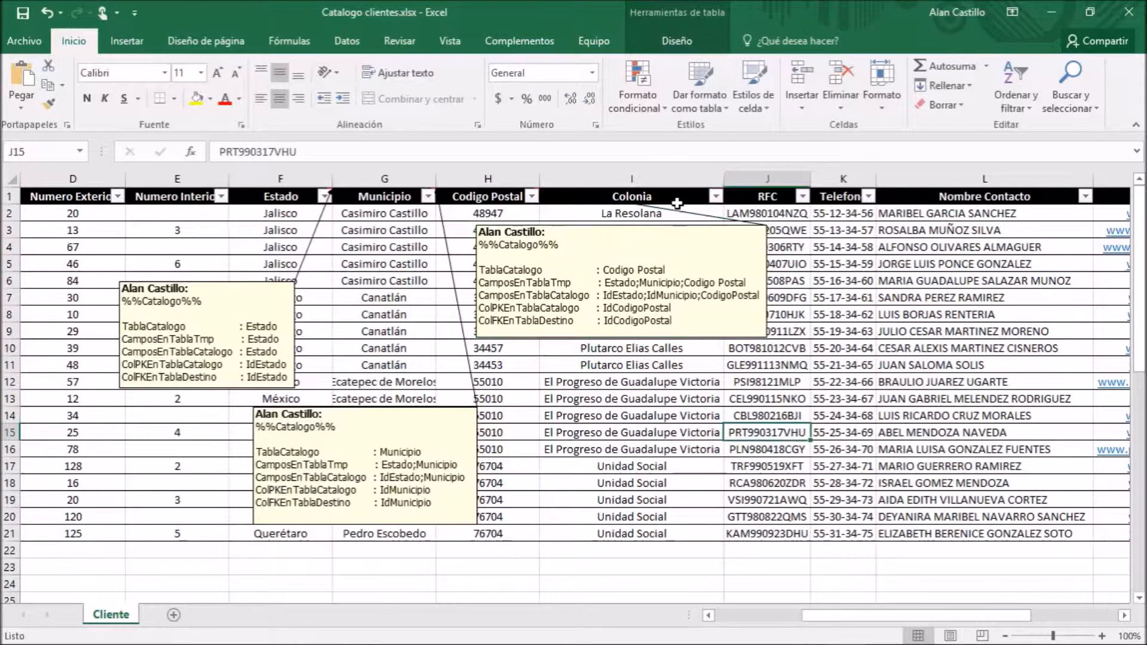
# Step: Insert a comment on the Colonia header in cell I1 and keep it permanently displayed
pyautogui.click(679, 197)
pyautogui.rightClick(680, 197)
pyautogui.click(679, 197)
pyautogui.rightClick(679, 197)
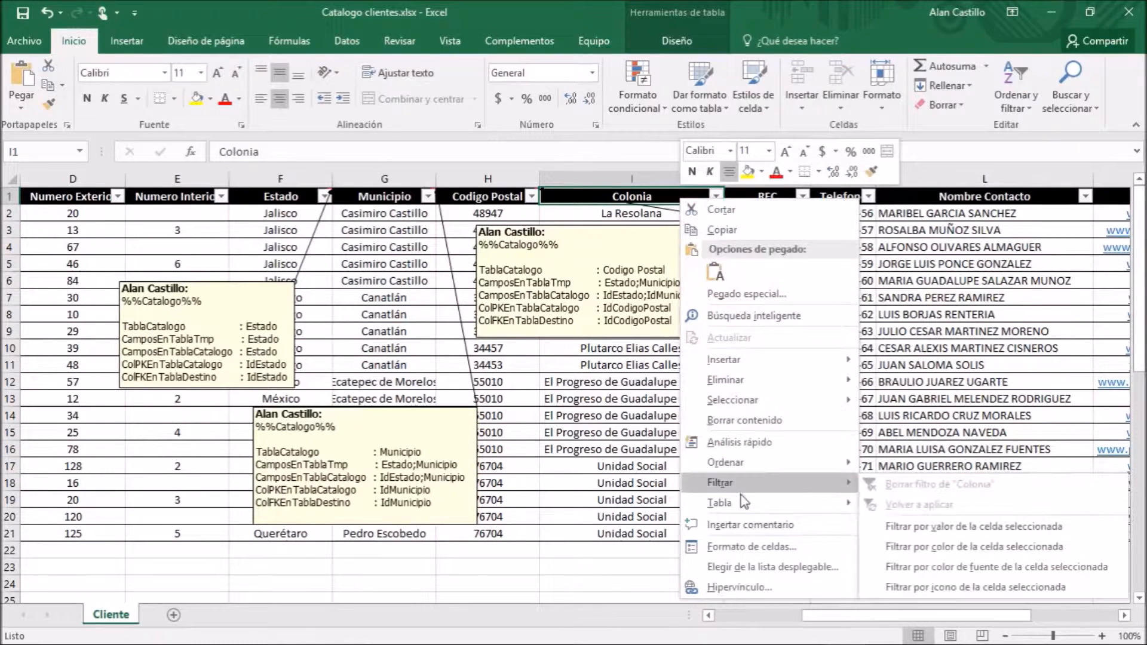
pyautogui.click(739, 522)
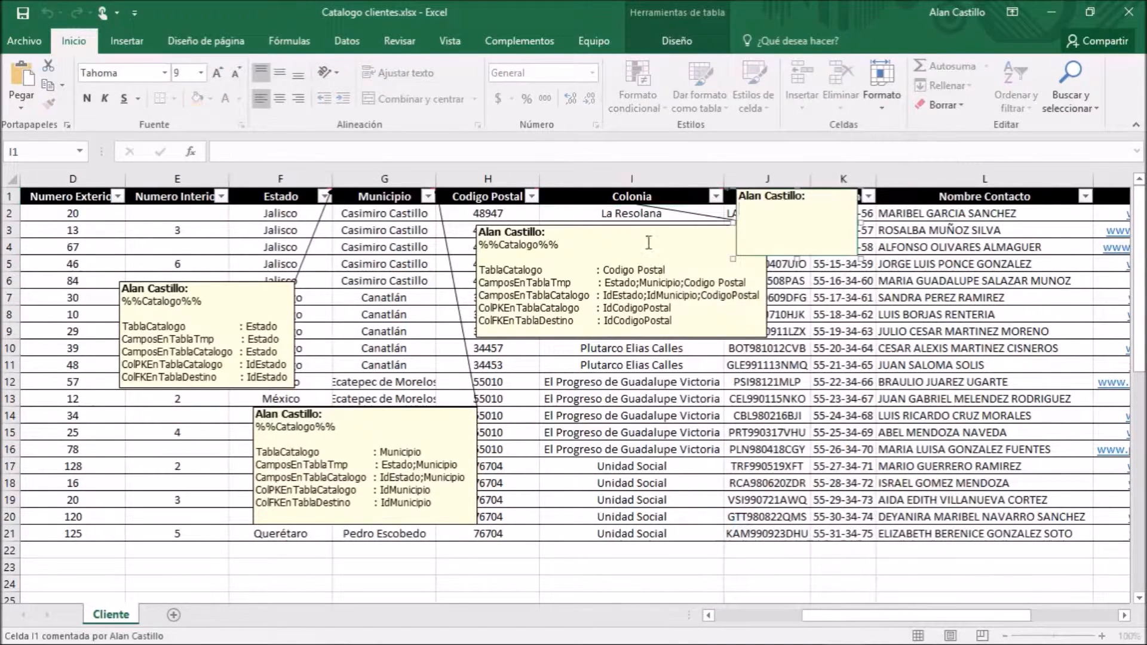
pyautogui.rightClick(622, 202)
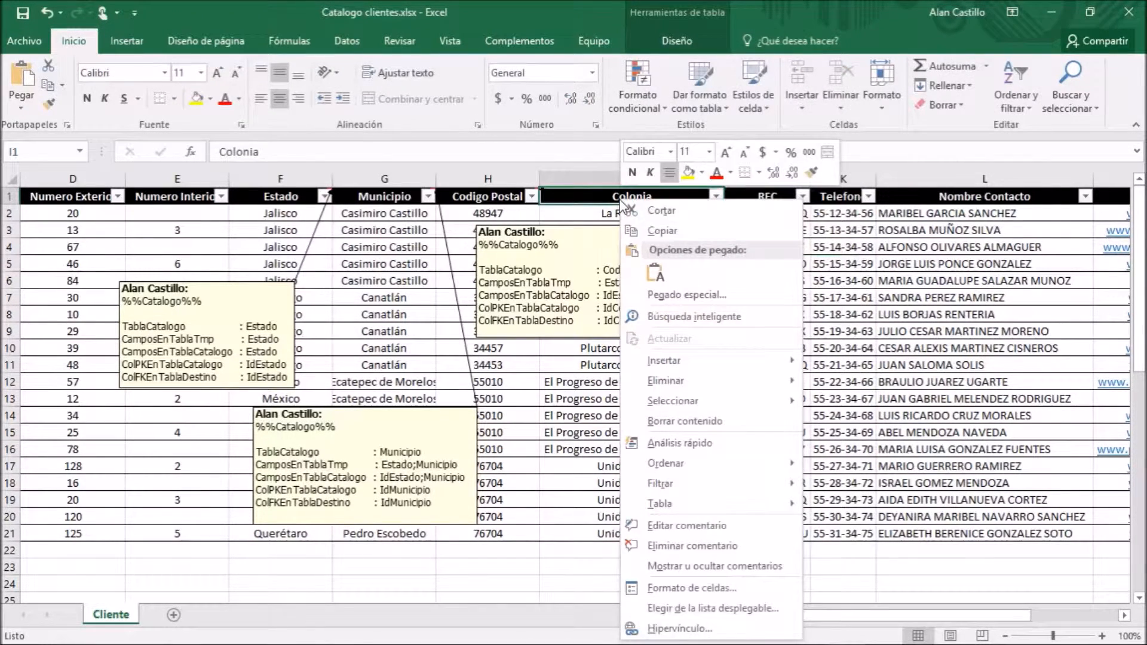
pyautogui.click(698, 565)
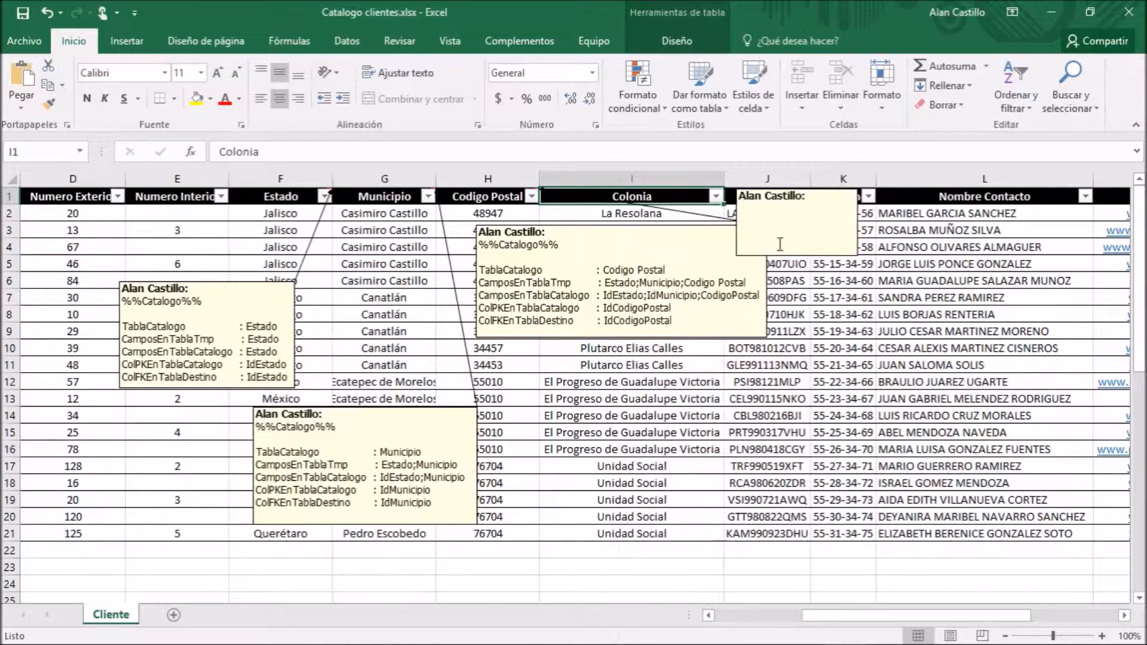
# Step: Copy the Colonia %%Catalogo%% block from codigos para video 8.txt into the Colonia header's comment
pyautogui.hotkey('alt', 'Tab')
pyautogui.click(812, 263)
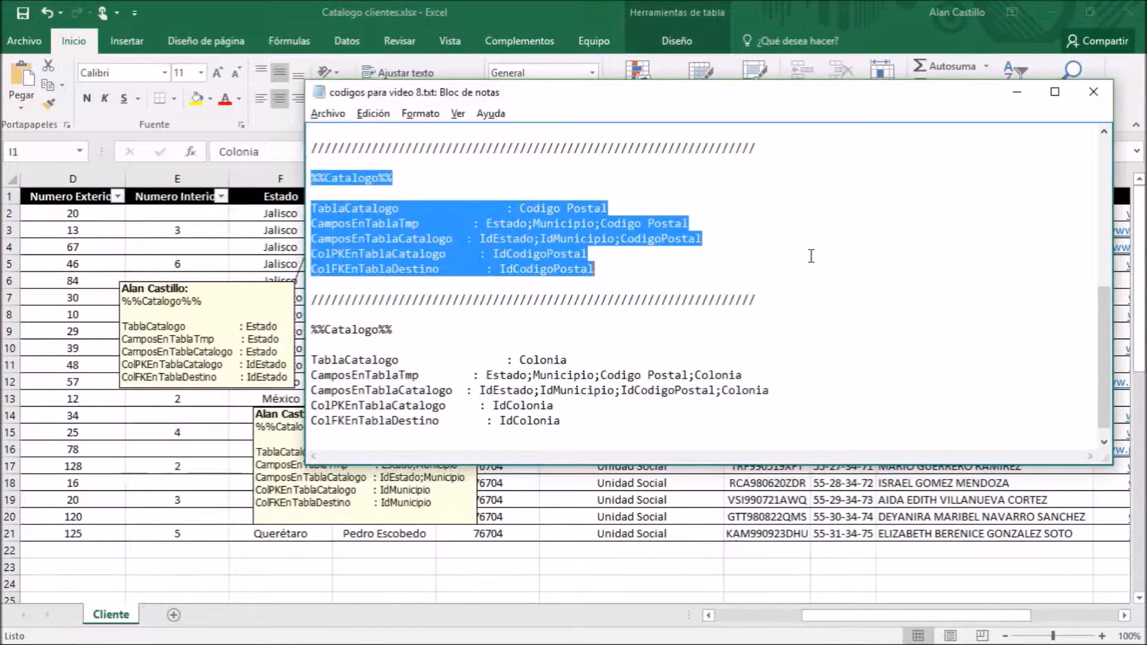
pyautogui.moveTo(312, 330); pyautogui.dragTo(595, 415)
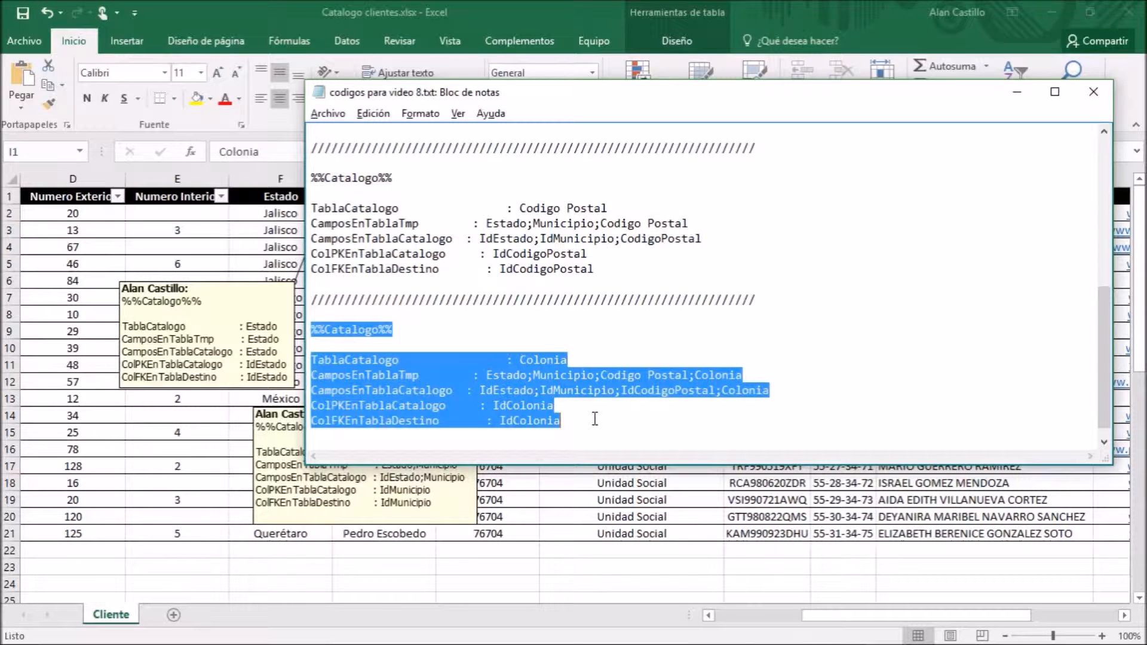
pyautogui.hotkey('ctrl', 'c')
pyautogui.hotkey('alt', 'Tab')
pyautogui.hotkey('ctrl', 'v')
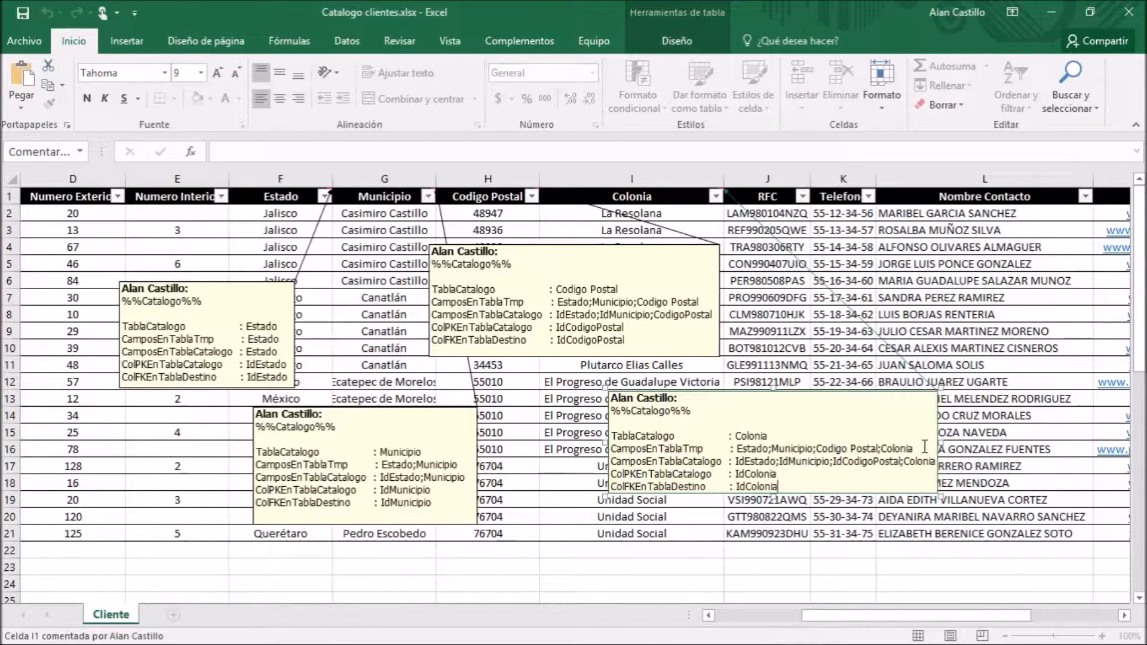
# Step: Check the Colonia class in BAX, write CodigoPostal without a space in the Colonia comment's CamposEnTablaTmp line, and save the workbook
pyautogui.hotkey('alt', 'Tab')
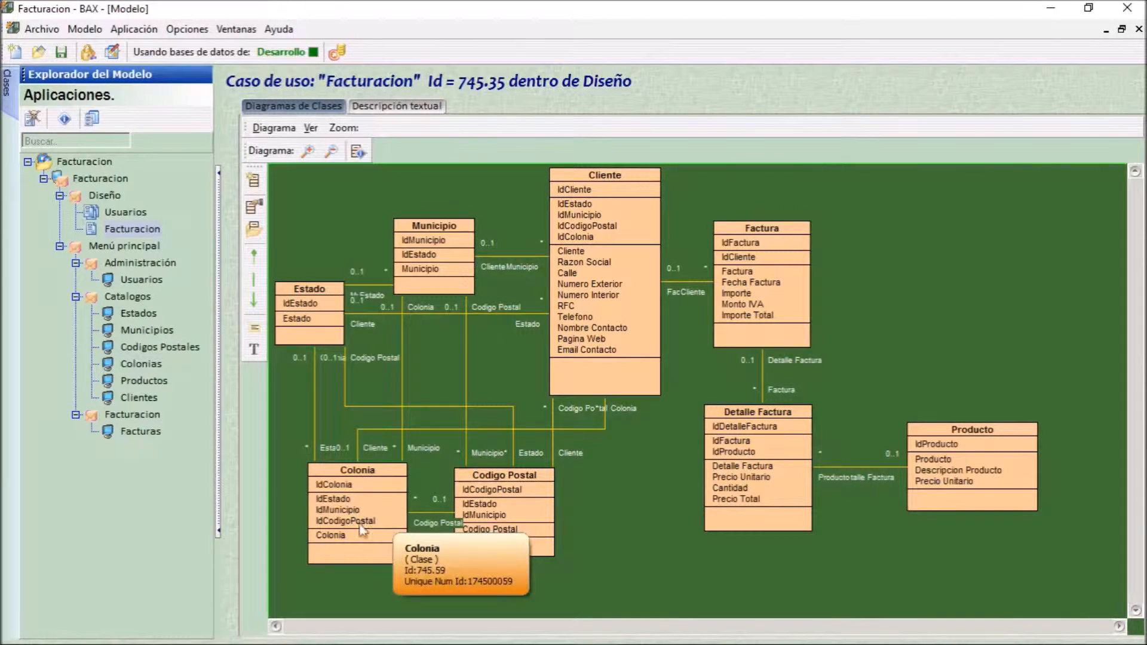
pyautogui.hotkey('alt', 'Tab')
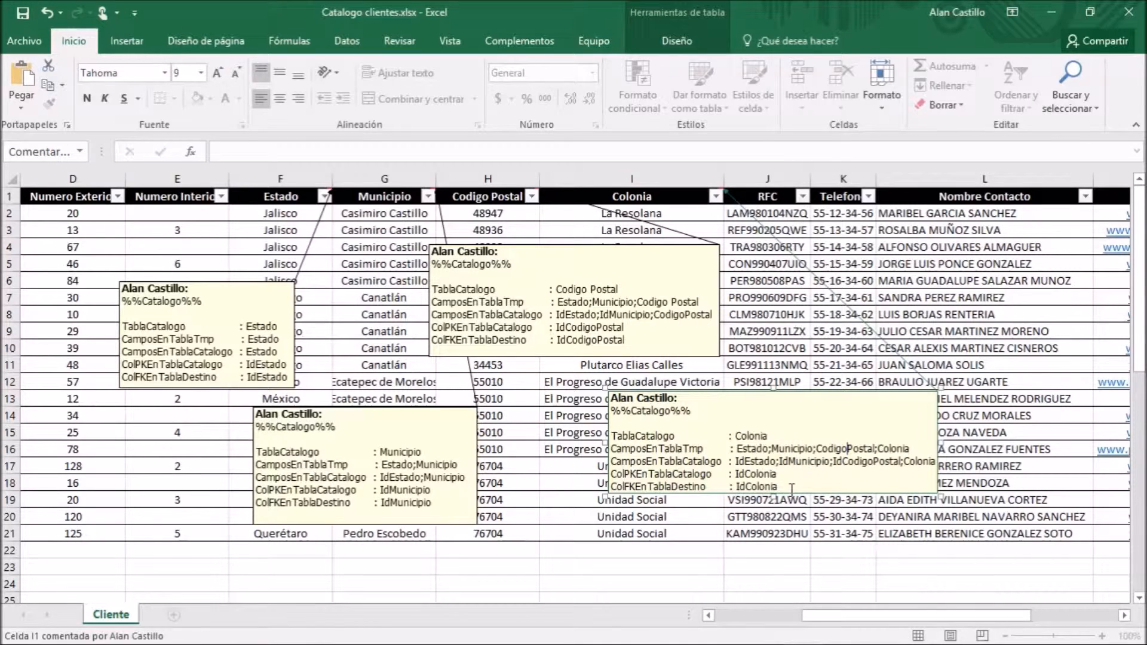
pyautogui.click(15, 13)
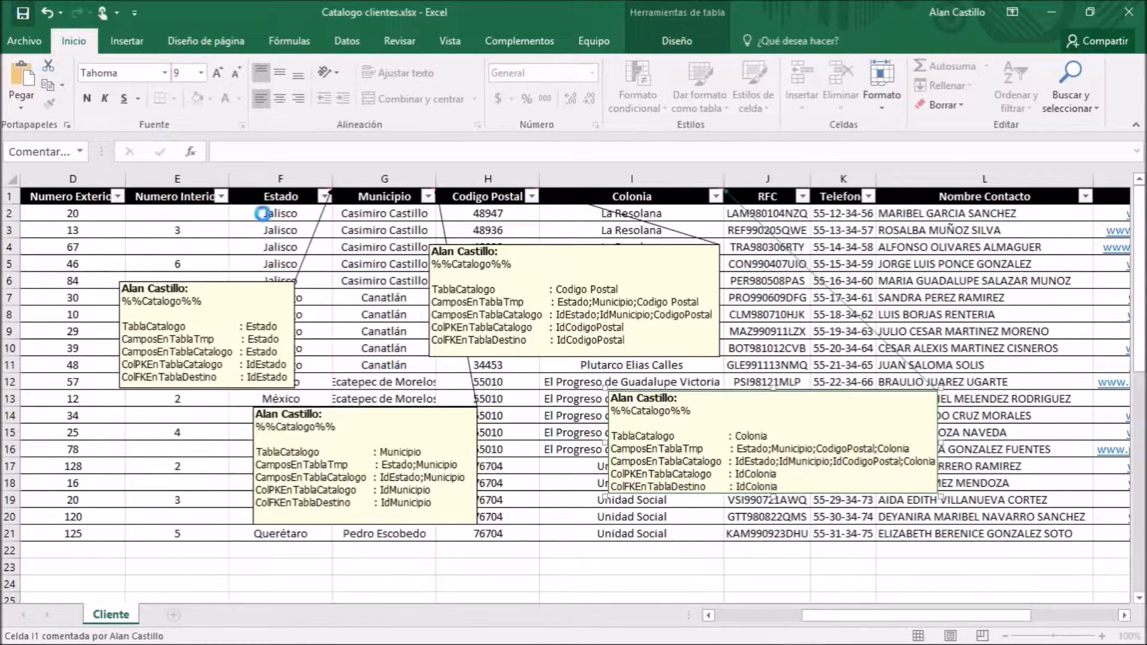
pyautogui.moveTo(857, 617); pyautogui.dragTo(754, 624)
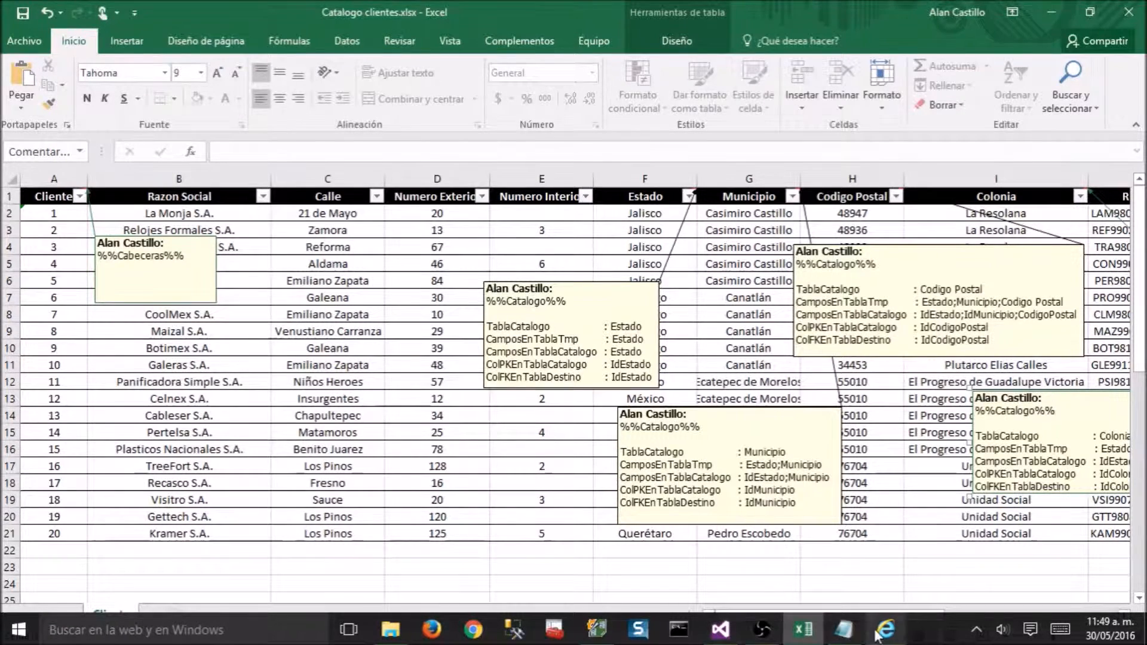
# Step: Switch to the Facturacion web application and prepare the configuration file for loading data from Excel, using I:\Catalogo clientes.xlsx
pyautogui.click(879, 631)
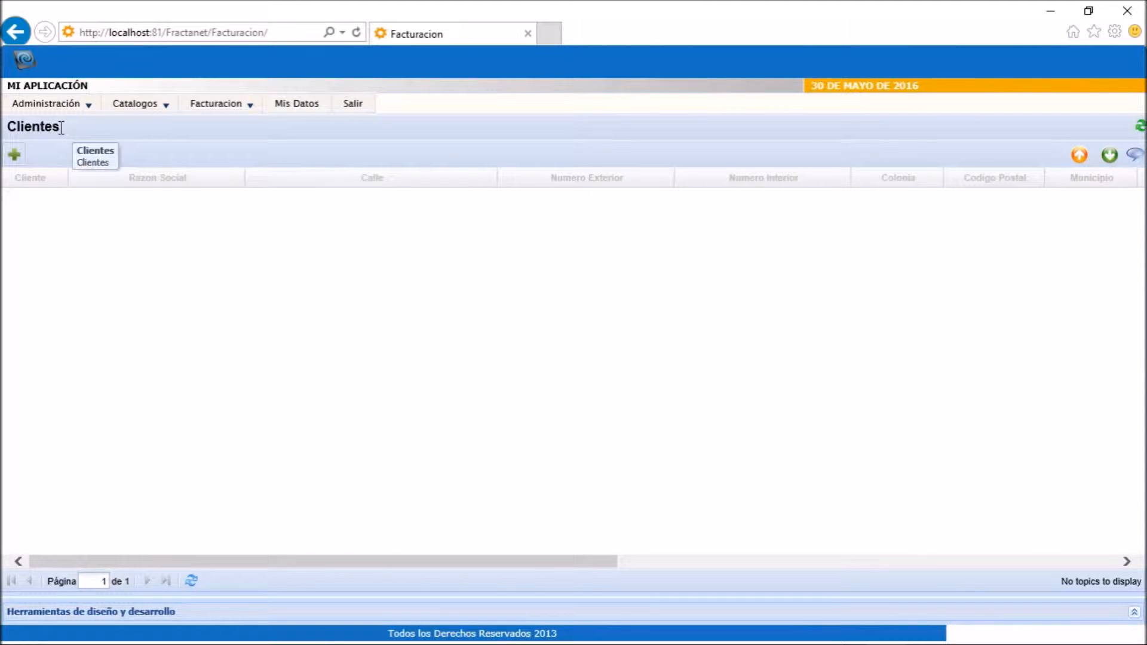
pyautogui.click(1134, 613)
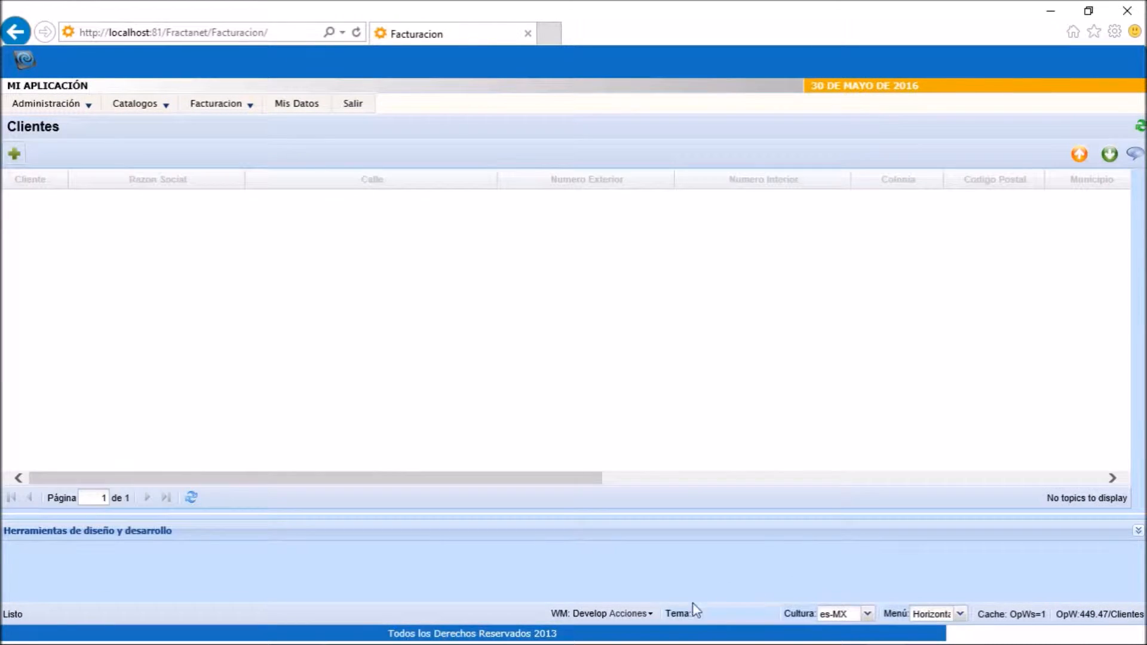
pyautogui.click(651, 619)
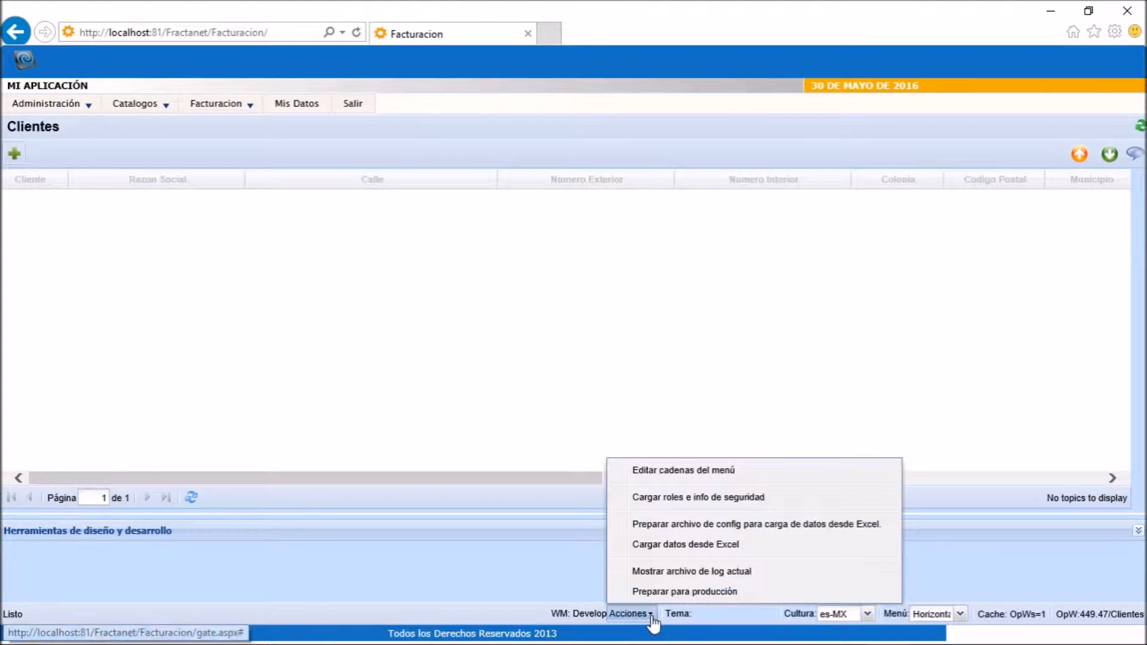
pyautogui.click(667, 531)
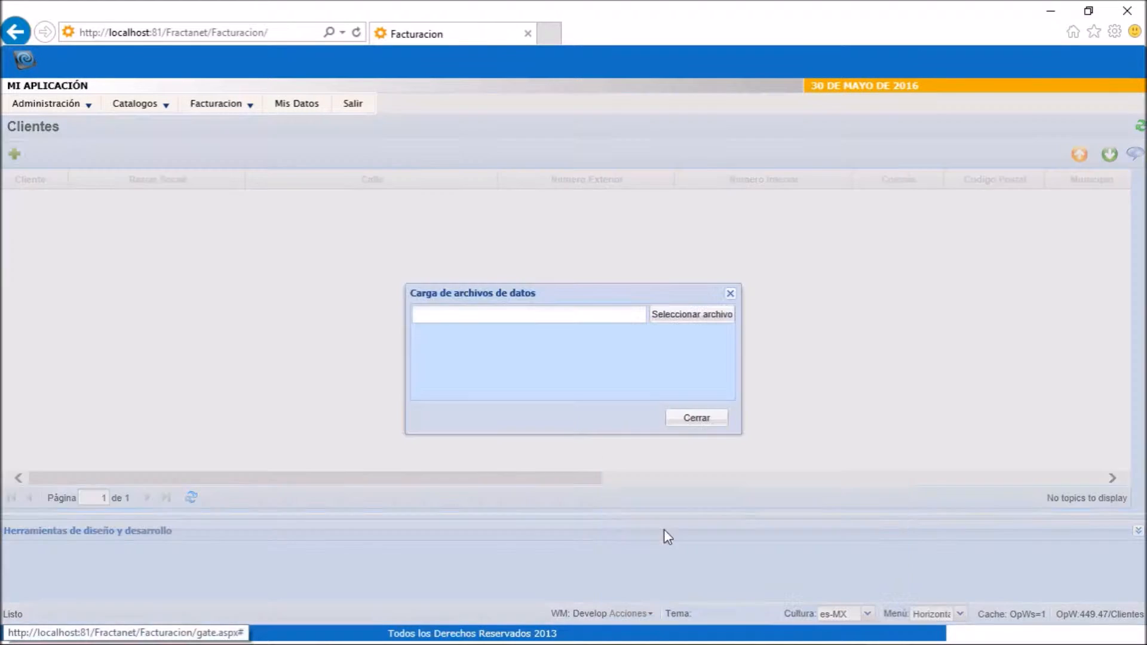
pyautogui.click(680, 319)
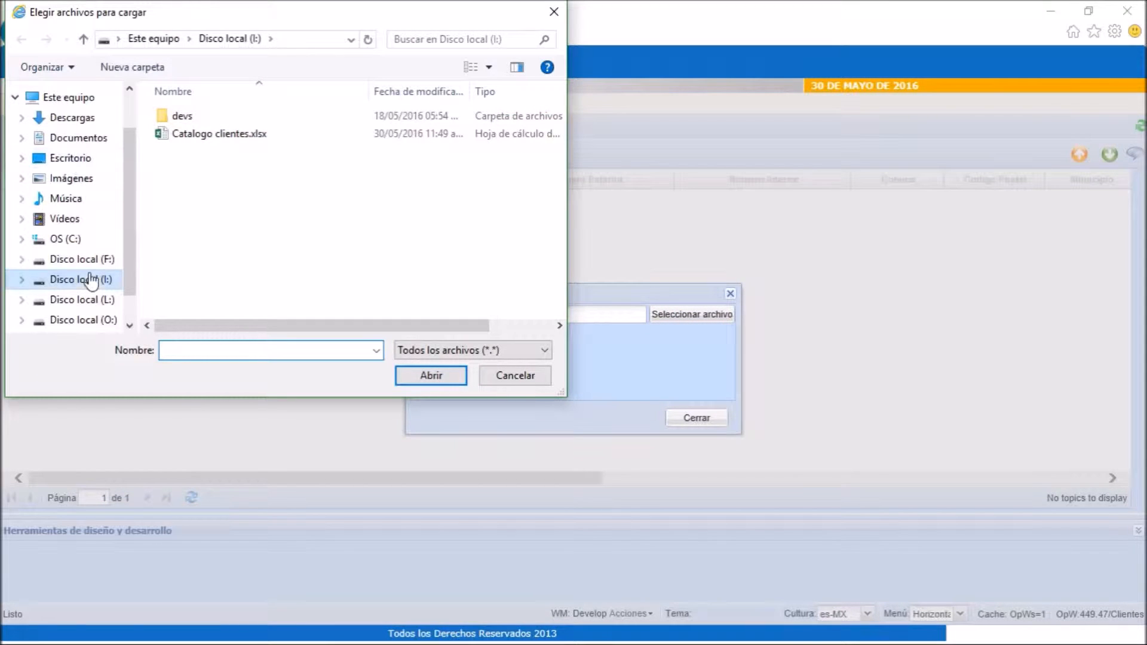
pyautogui.doubleClick(220, 134)
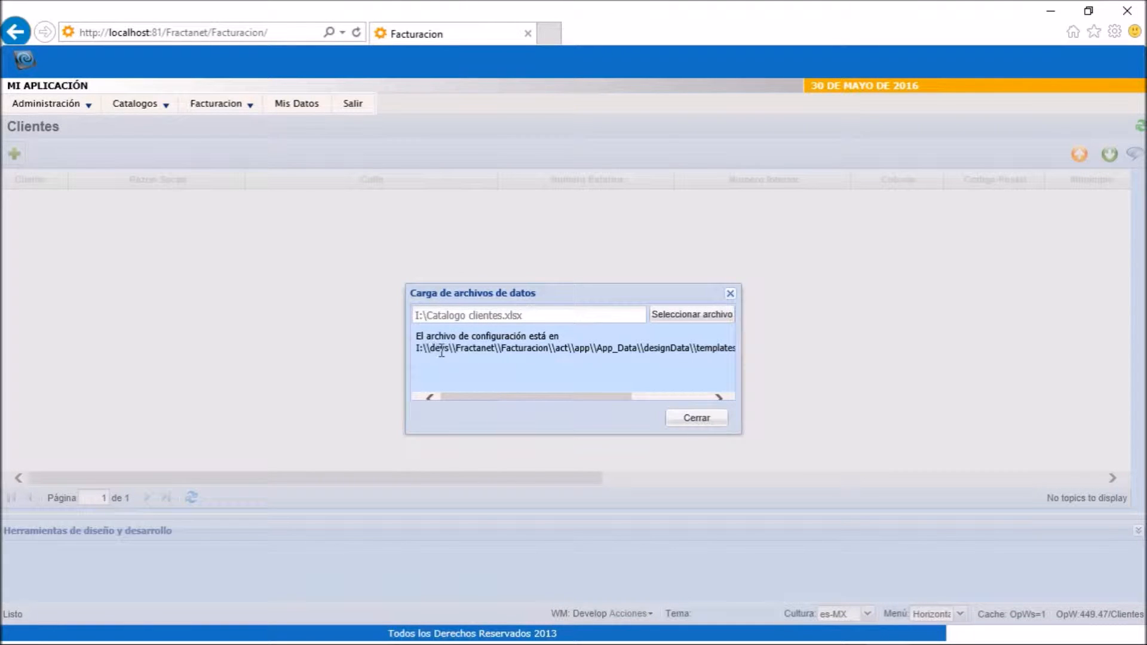
# Step: Read the configuration file's full path and browse in File Explorer to I:\devs\Fractanet\Facturacion\act
pyautogui.moveTo(549, 396)
pyautogui.mouseDown()
pyautogui.moveTo(571, 398)
pyautogui.moveTo(563, 386)
pyautogui.mouseUp()
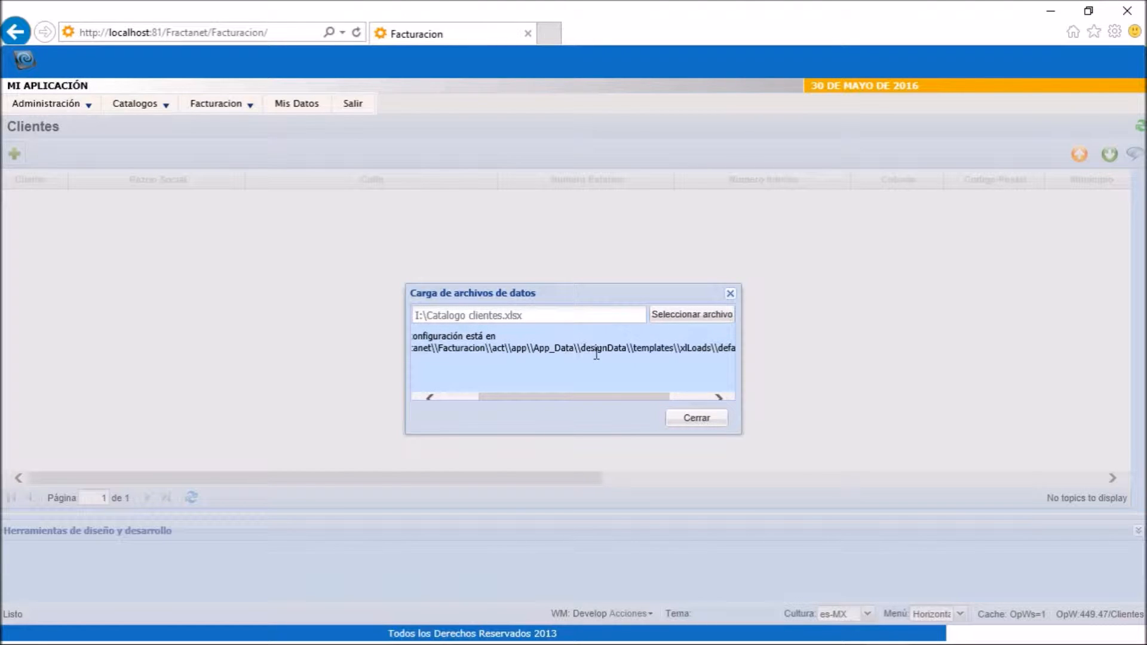
pyautogui.moveTo(600, 394); pyautogui.dragTo(686, 403)
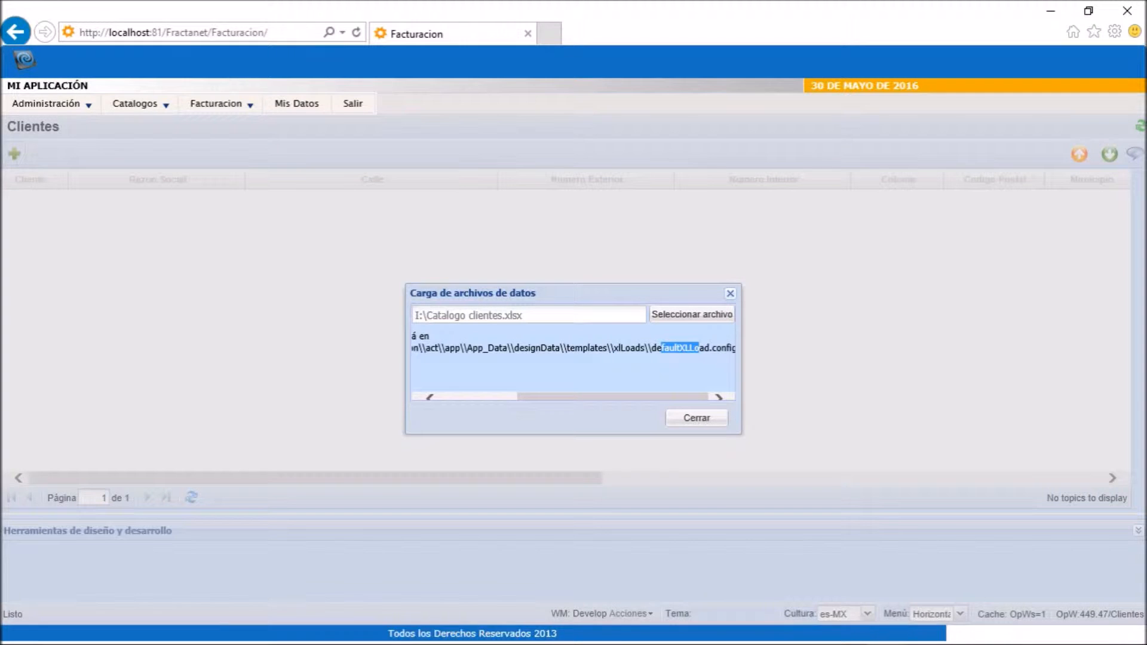
pyautogui.click(390, 635)
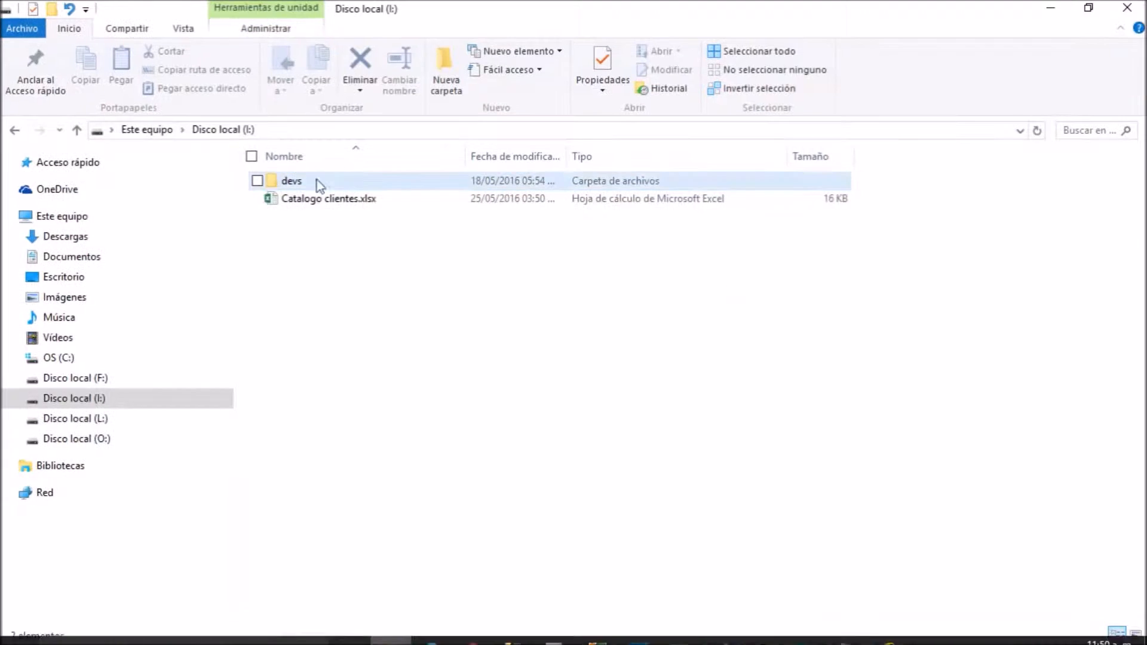
pyautogui.doubleClick(304, 184)
pyautogui.doubleClick(307, 199)
pyautogui.click(312, 182)
pyautogui.doubleClick(312, 181)
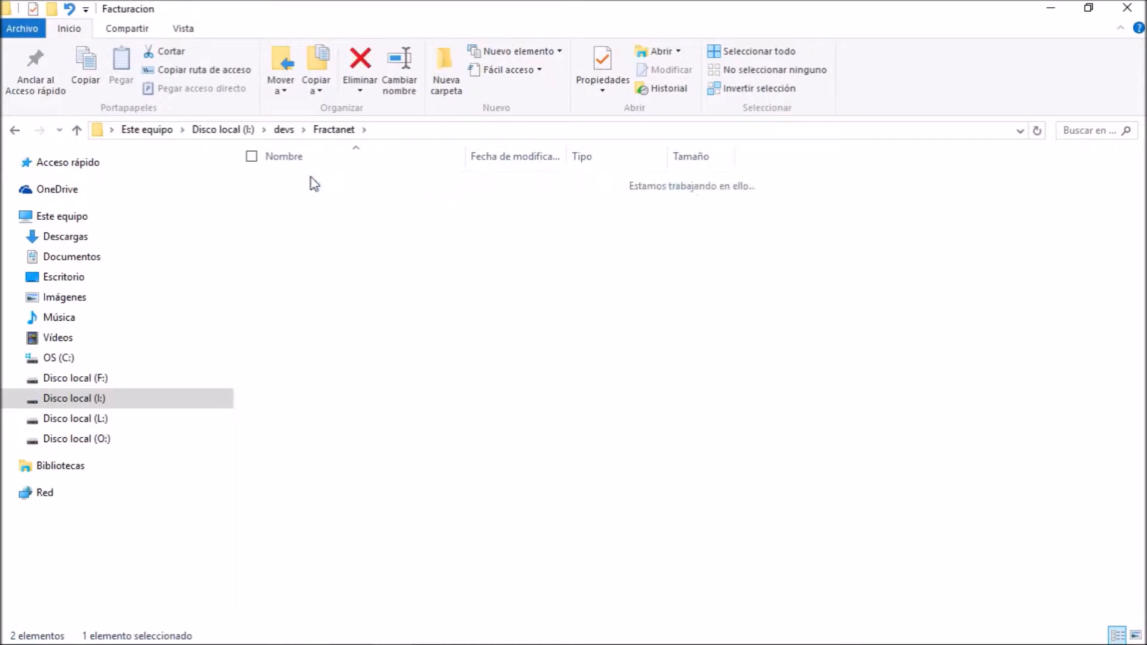
pyautogui.doubleClick(307, 186)
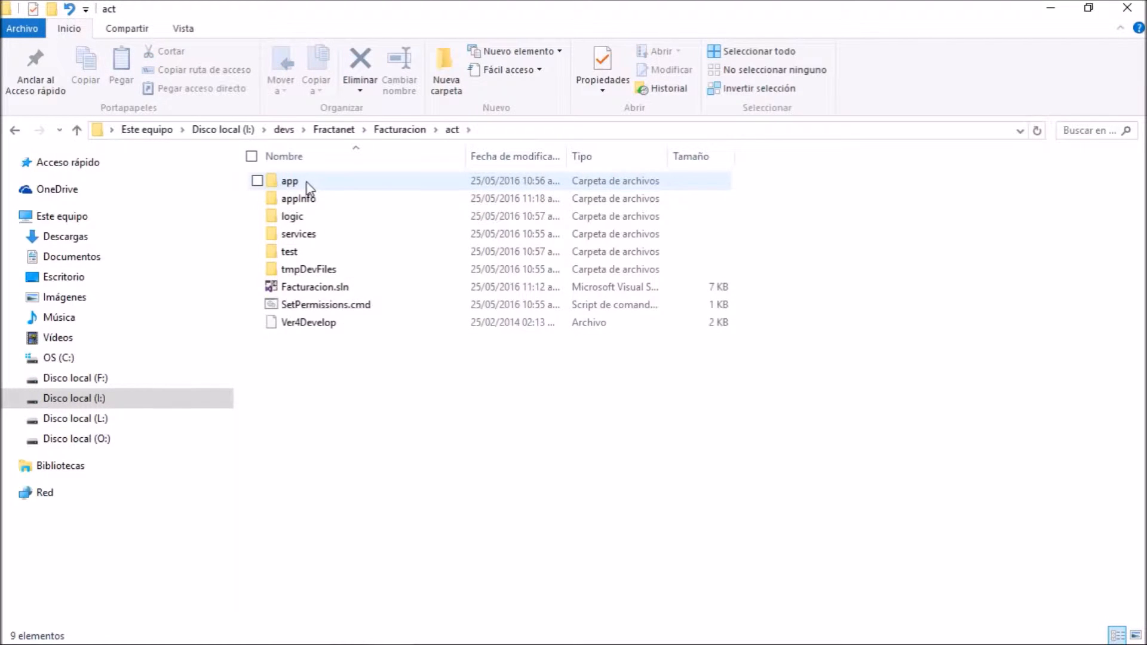
# Step: Open the app\App_Data\designData\templates\xlLoads subfolder inside the act folder
pyautogui.click(307, 184)
pyautogui.doubleClick(306, 184)
pyautogui.click(308, 223)
pyautogui.doubleClick(308, 224)
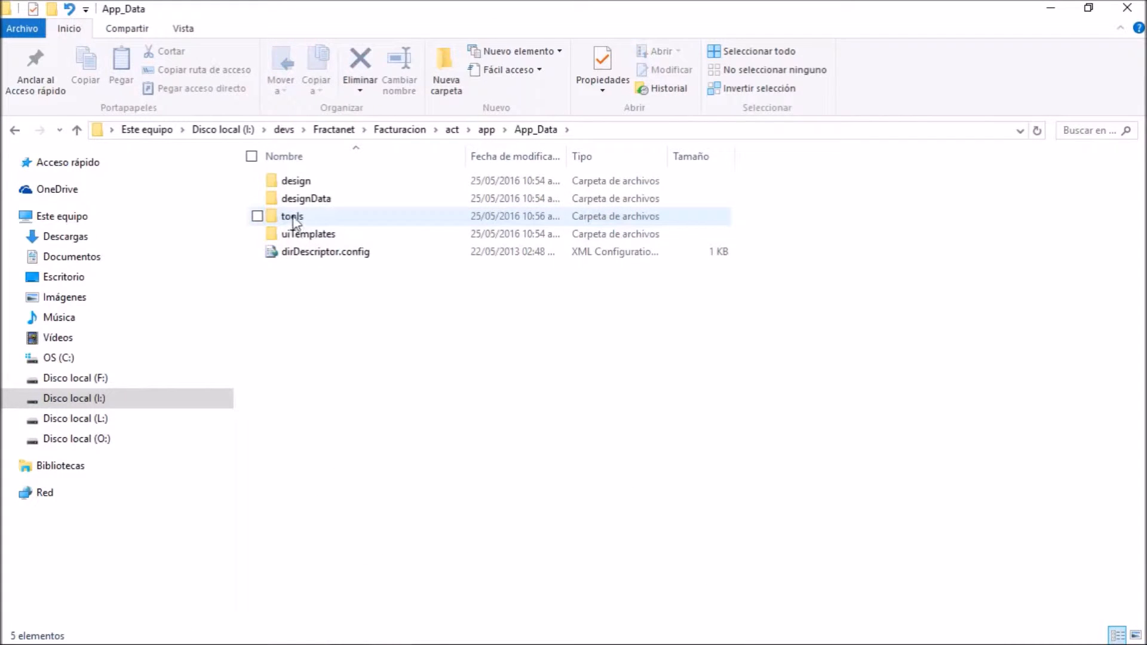
pyautogui.click(306, 201)
pyautogui.doubleClick(307, 201)
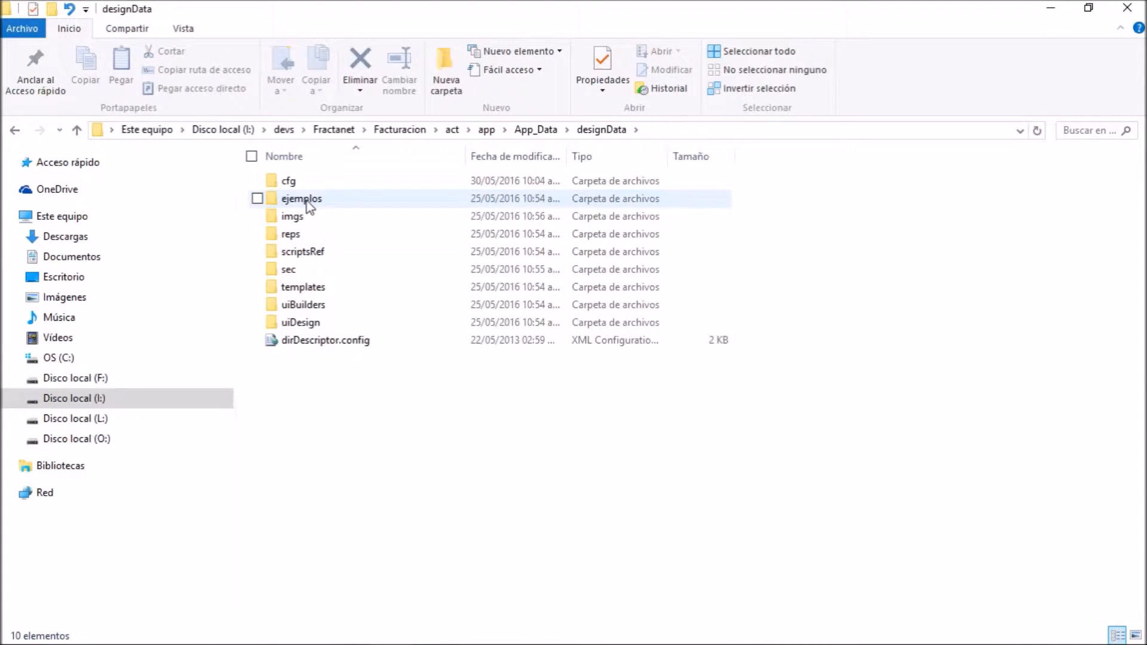
pyautogui.doubleClick(314, 288)
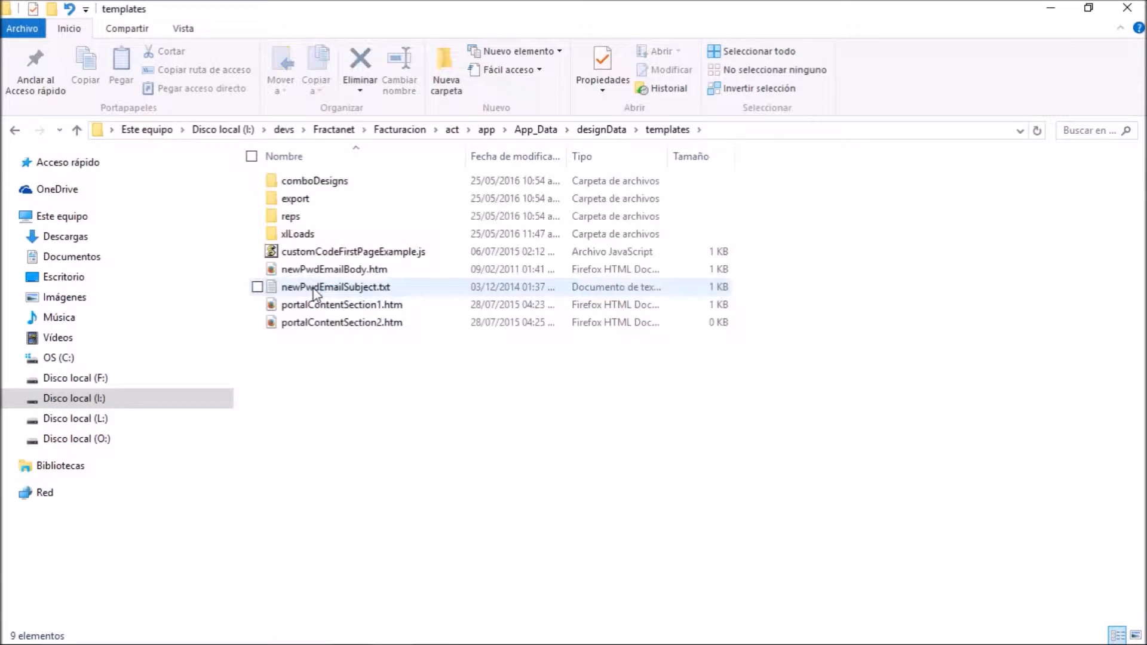
pyautogui.doubleClick(310, 238)
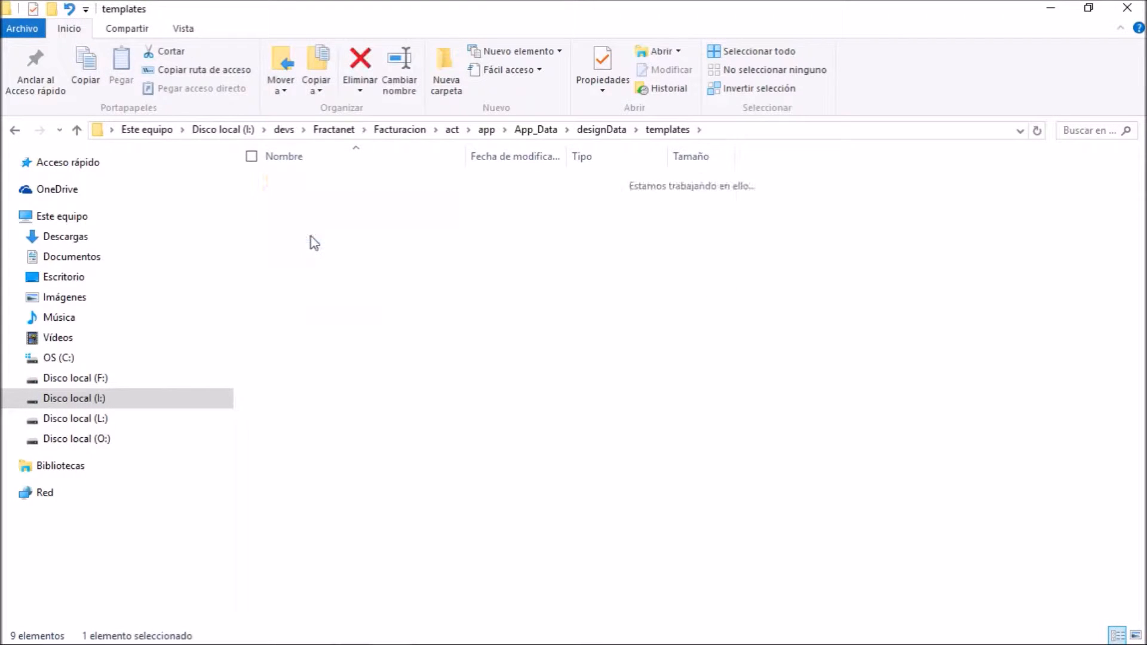
# Step: Open defaultXLLoad.config from the xlLoads folder in Sublime Text
pyautogui.click(326, 203)
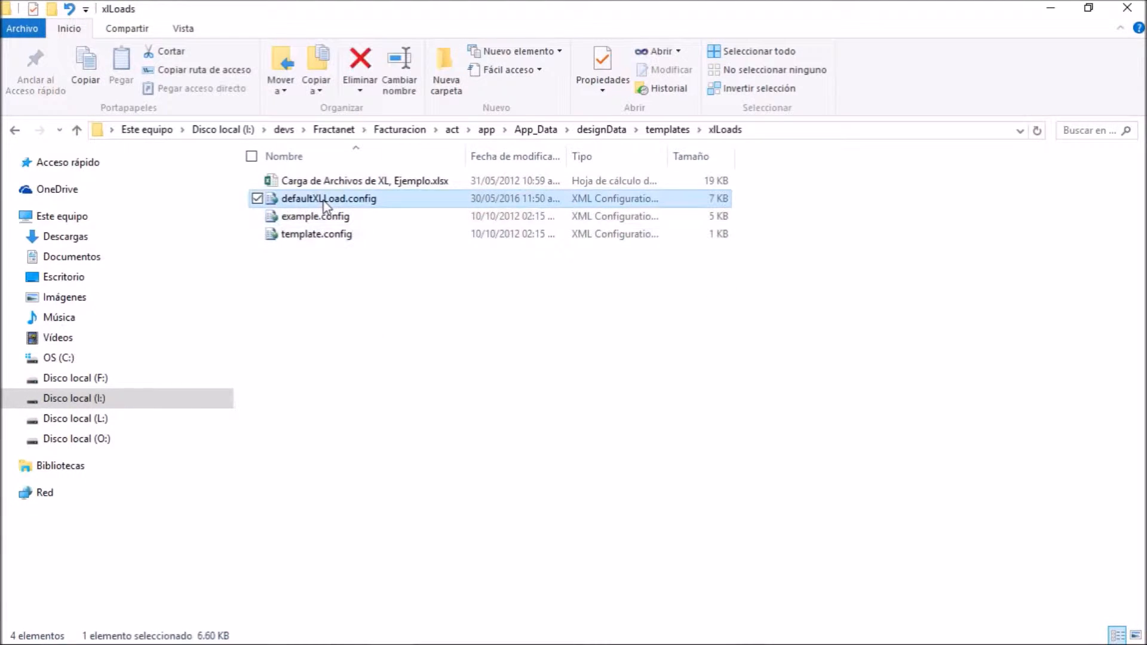
pyautogui.doubleClick(324, 202)
pyautogui.rightClick(323, 202)
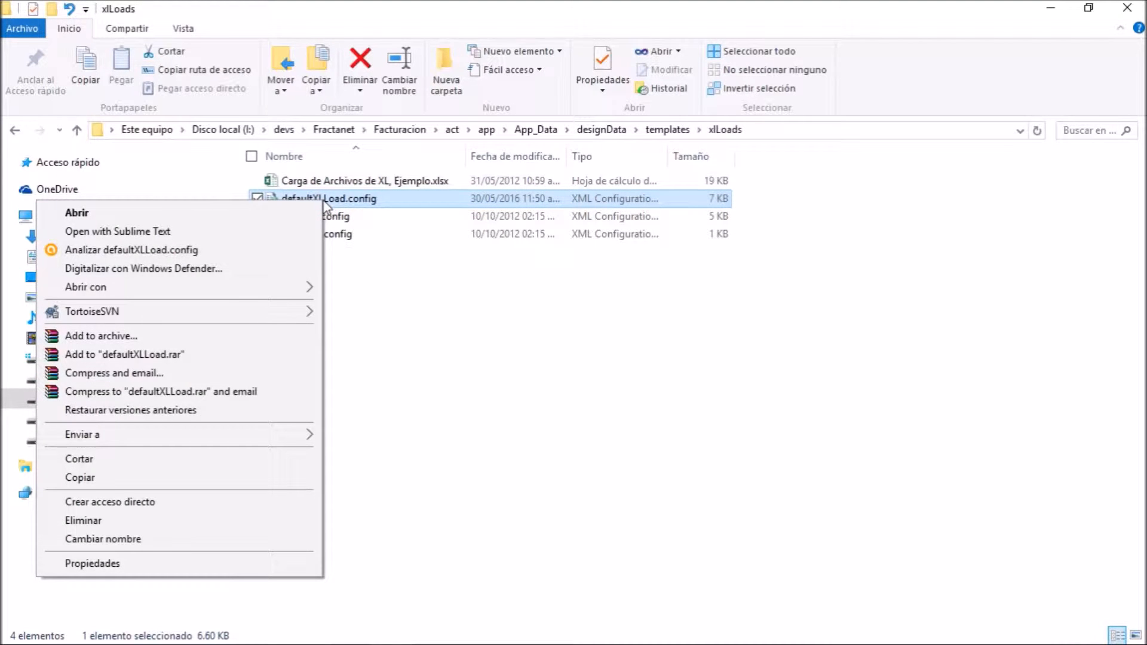
pyautogui.click(252, 229)
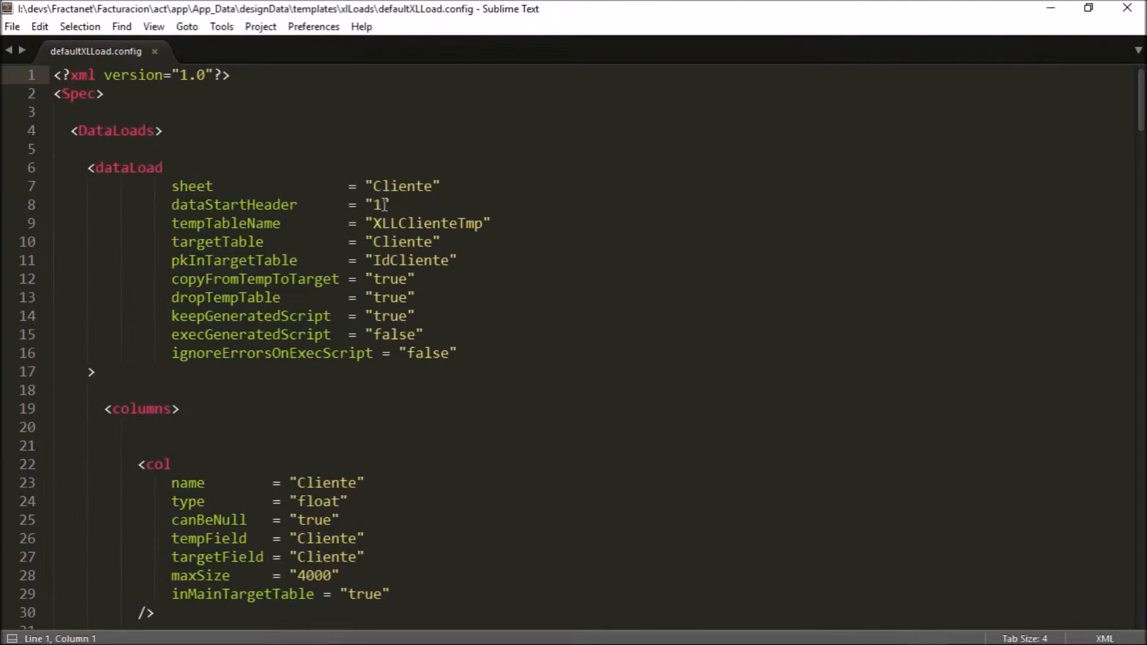
# Step: Compare the dataLoad sheet name and dataStartHeader setting with the Cliente sheet's header row in the Excel workbook
pyautogui.hotkey('alt', 'Tab')
pyautogui.hotkey('alt', 'Tab')
pyautogui.hotkey('alt', 'Tab')
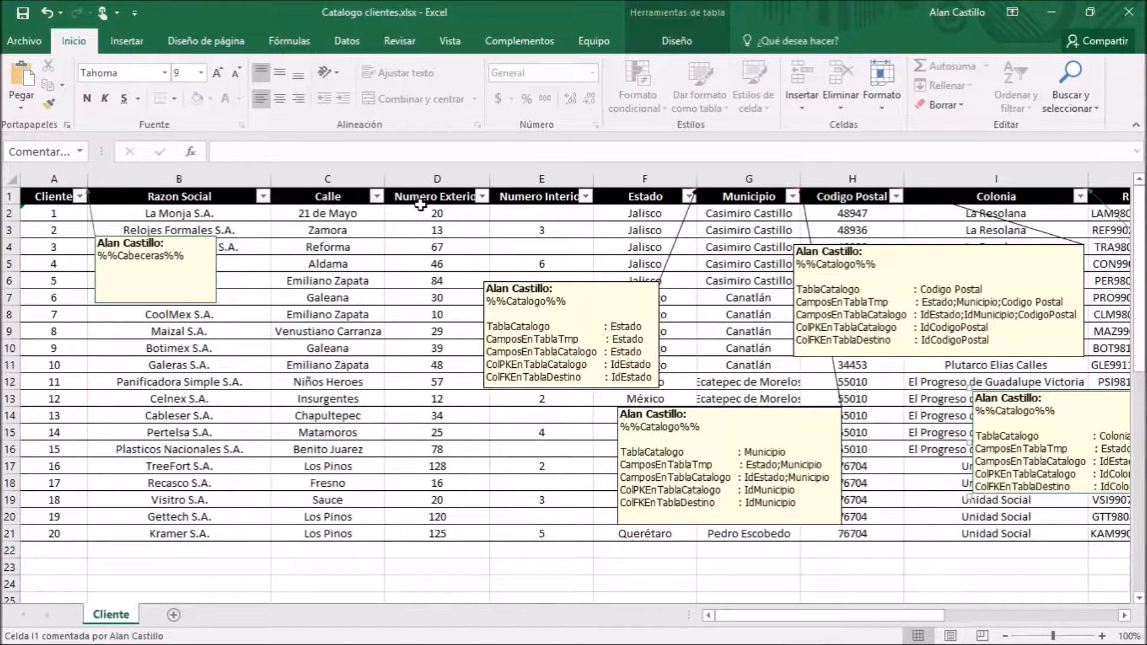
pyautogui.hotkey('alt', 'Tab')
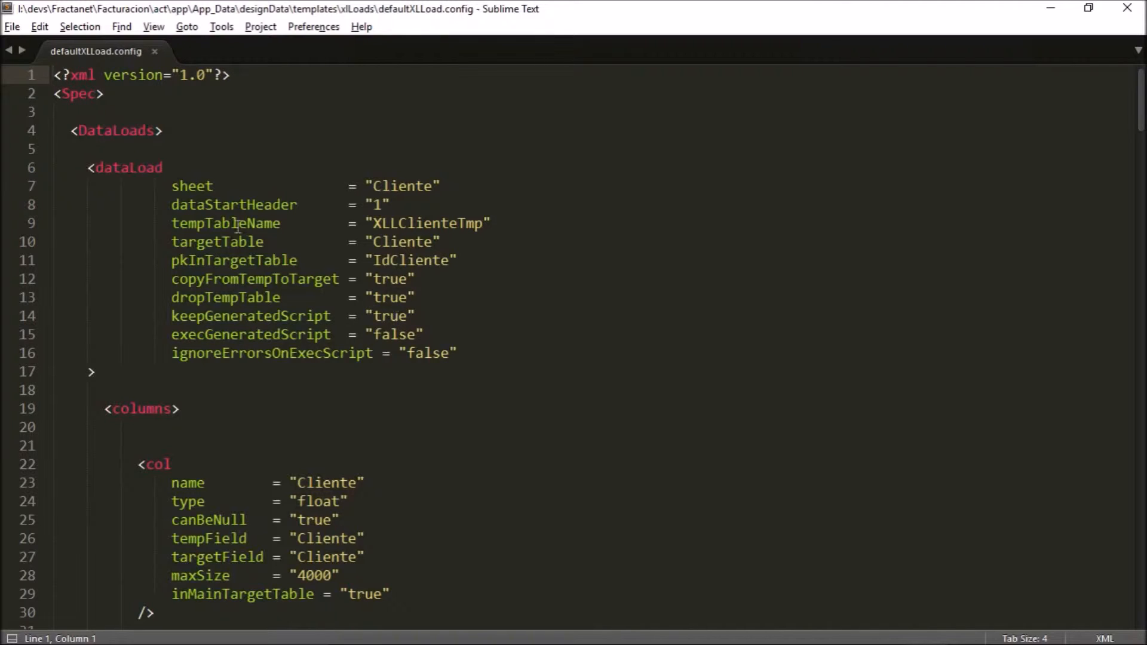
# Step: Set execGeneratedScript to "true" in the Cliente dataLoad settings
pyautogui.click(374, 335)
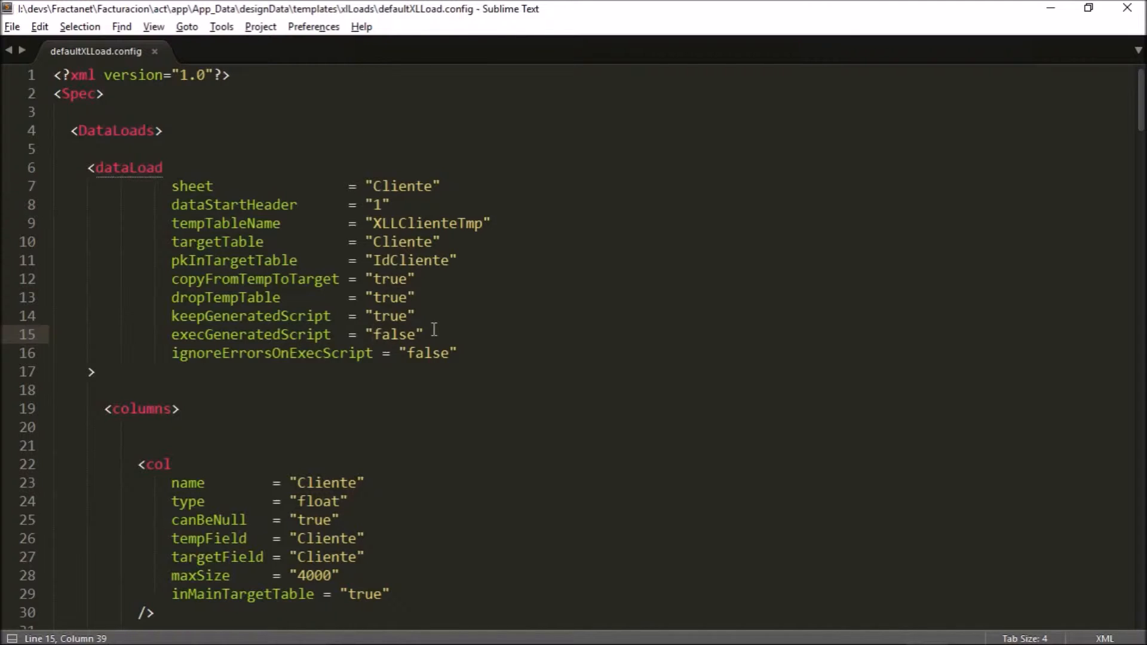
pyautogui.hotkey('shift', 'Right')
pyautogui.hotkey('shift', 'Right')
pyautogui.hotkey('shift', 'Right')
pyautogui.hotkey('shift', 'Right')
pyautogui.hotkey('shift', 'Right')
pyautogui.write('tr')
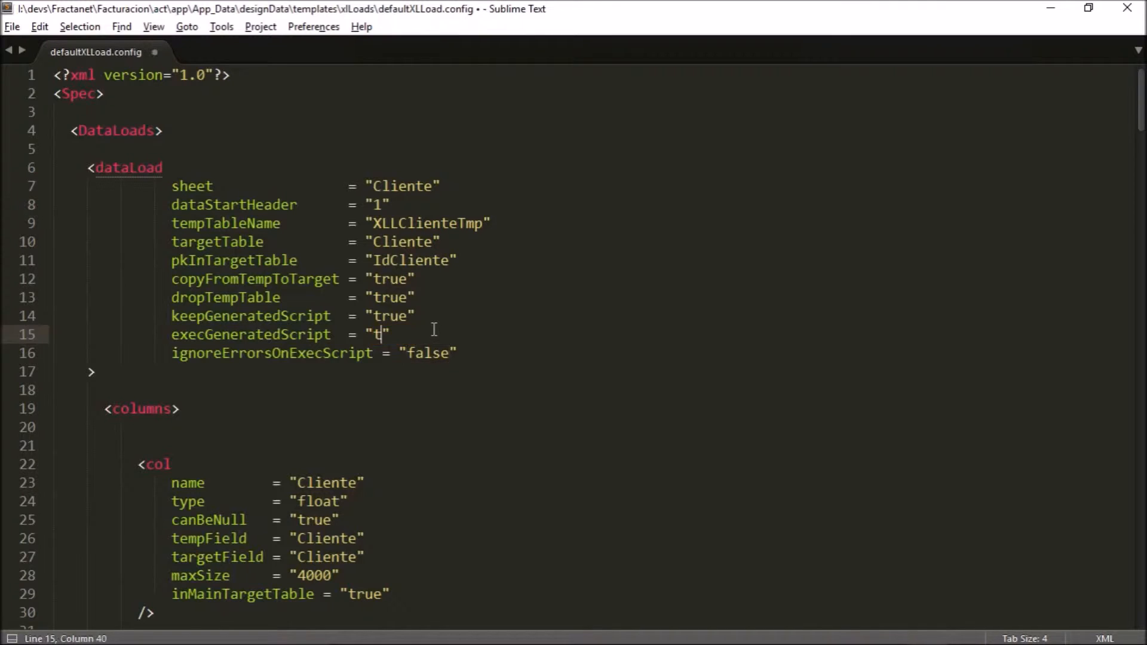
pyautogui.write('ue')
# Step: Review the keepGeneratedScript and execGeneratedScript lines of the dataLoad settings
pyautogui.moveTo(164, 315); pyautogui.dragTo(378, 335)
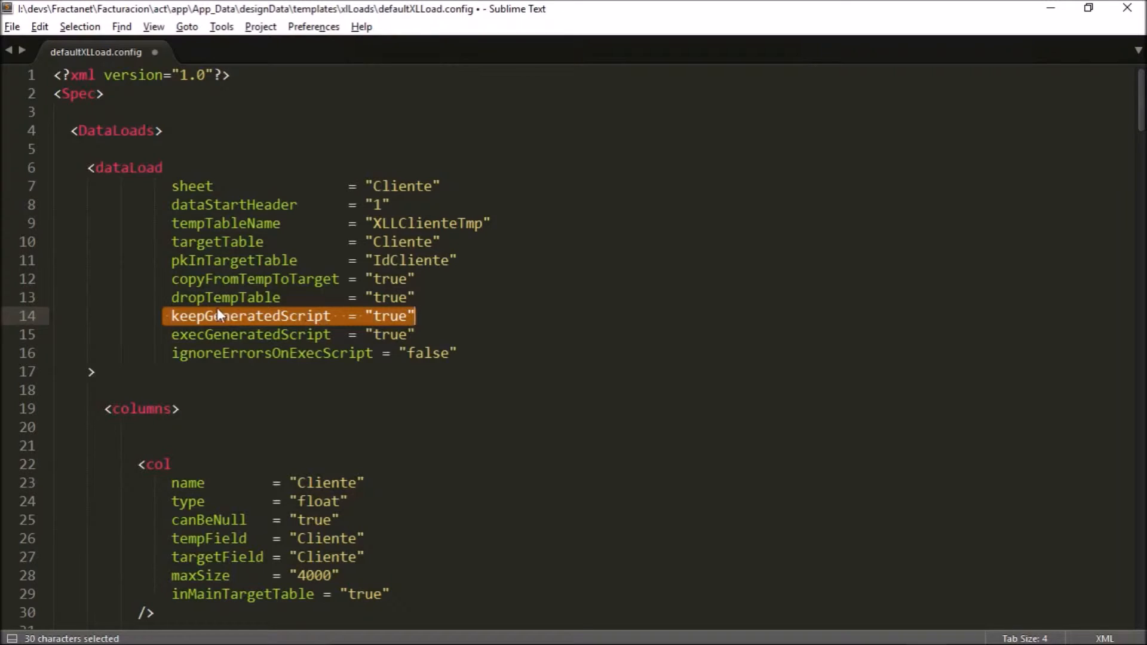
pyautogui.click(414, 334)
pyautogui.moveTo(415, 334); pyautogui.dragTo(173, 334)
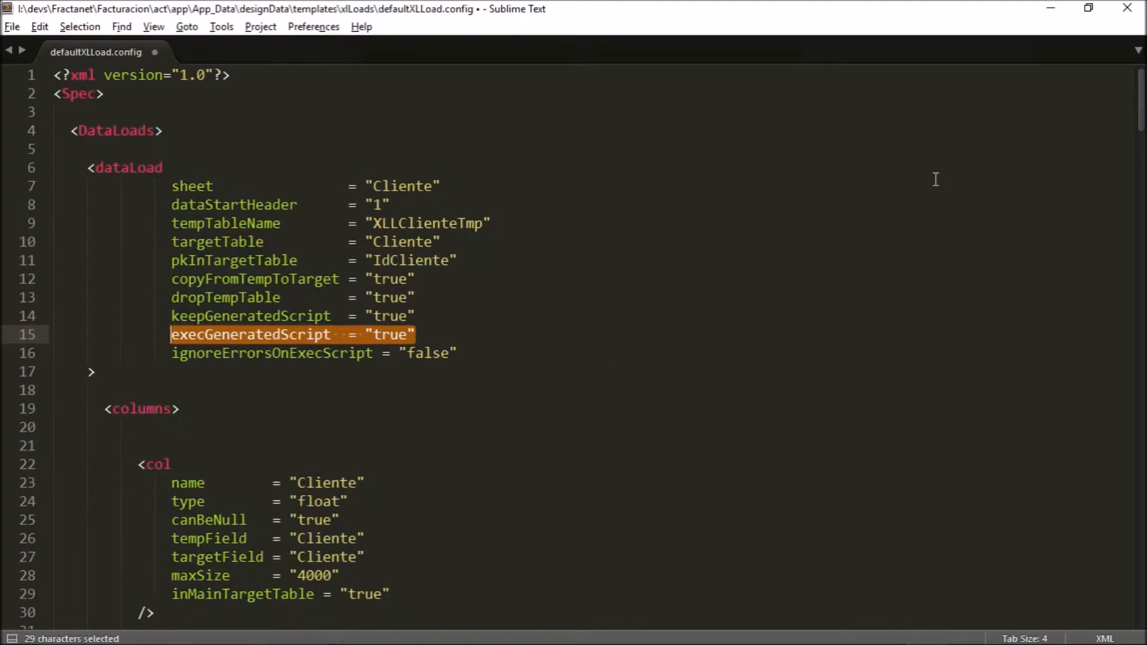
# Step: Compare the col definitions in the configuration file with the column headers of the Cliente sheet in Excel, through Email Contacto
pyautogui.moveTo(1142, 90); pyautogui.dragTo(1141, 128)
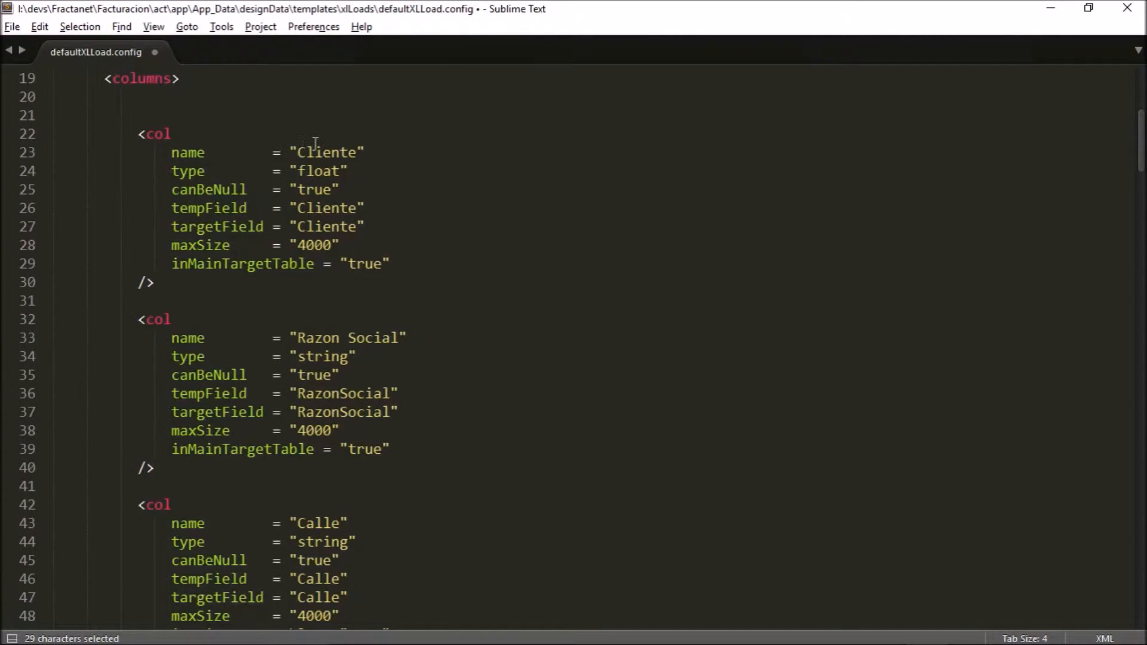
pyautogui.hotkey('alt', 'Tab')
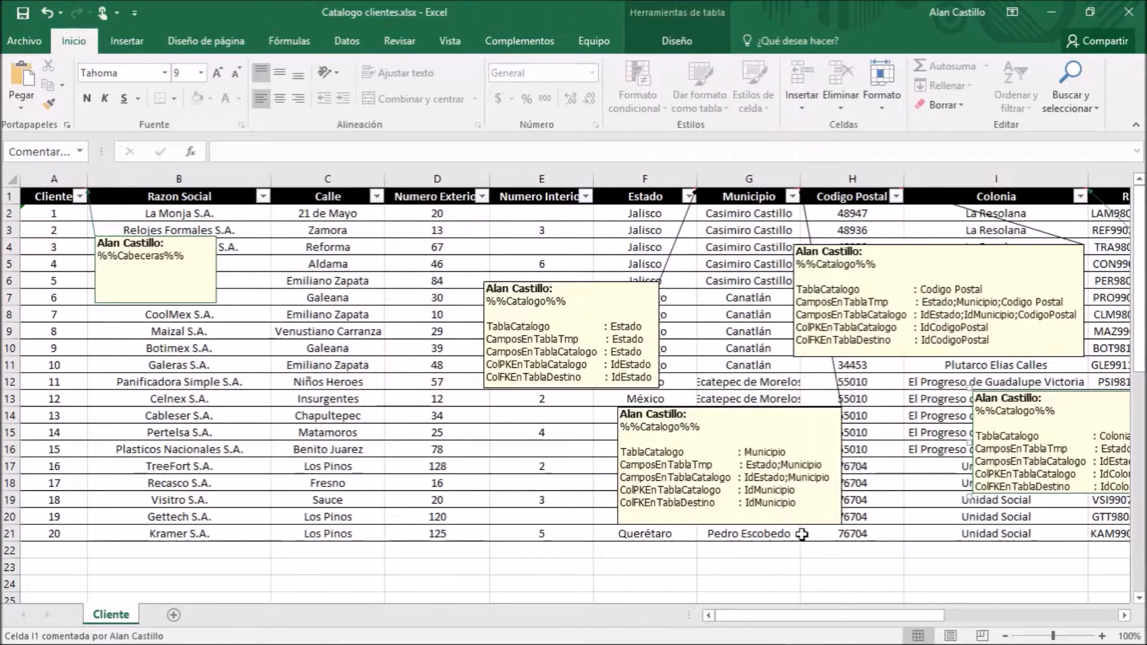
pyautogui.moveTo(869, 615); pyautogui.dragTo(1043, 626)
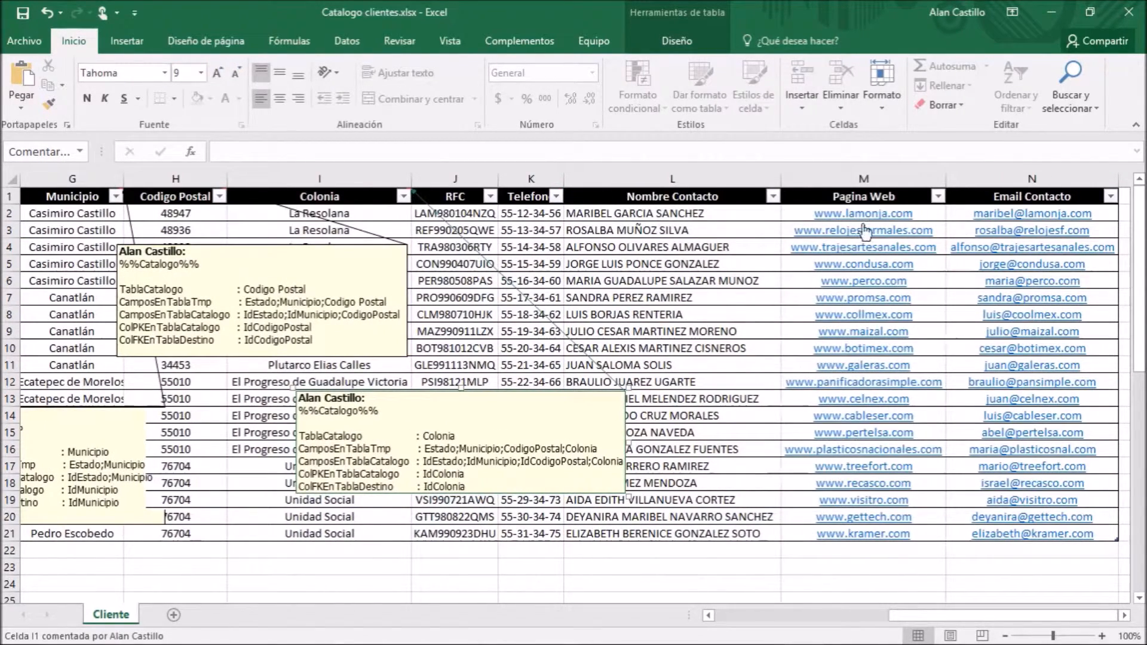
pyautogui.moveTo(733, 640)
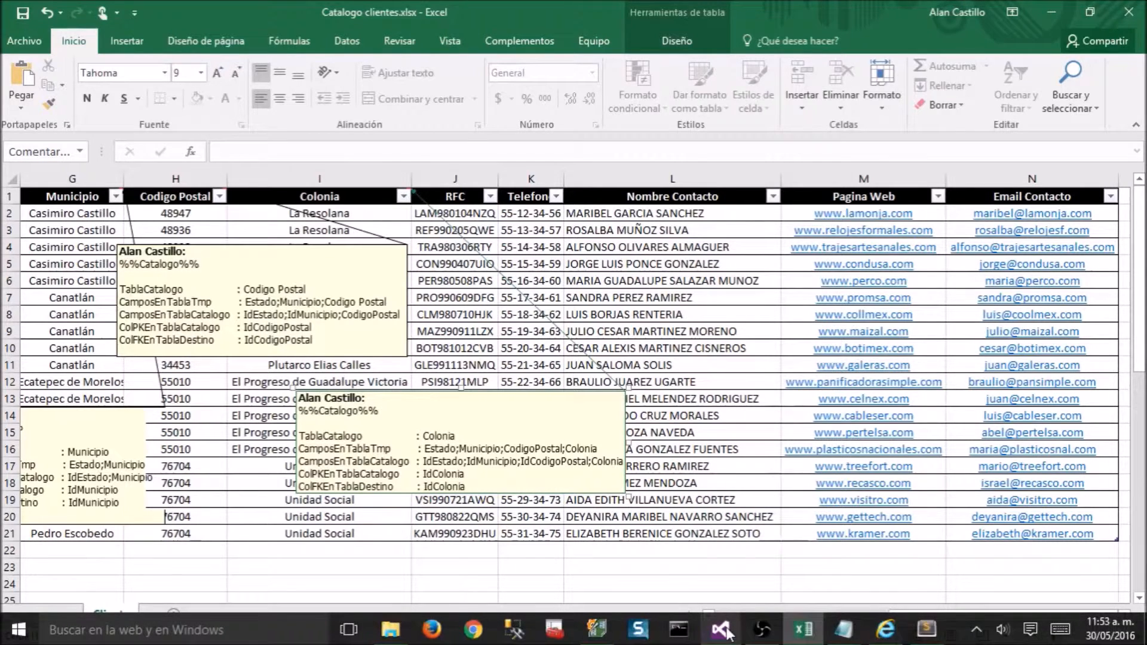
# Step: Review the remaining col definitions and the Estado, Municipio, CodigoPostal and Colonia catalog definitions in defaultXLLoad.config in Sublime Text
pyautogui.click(927, 628)
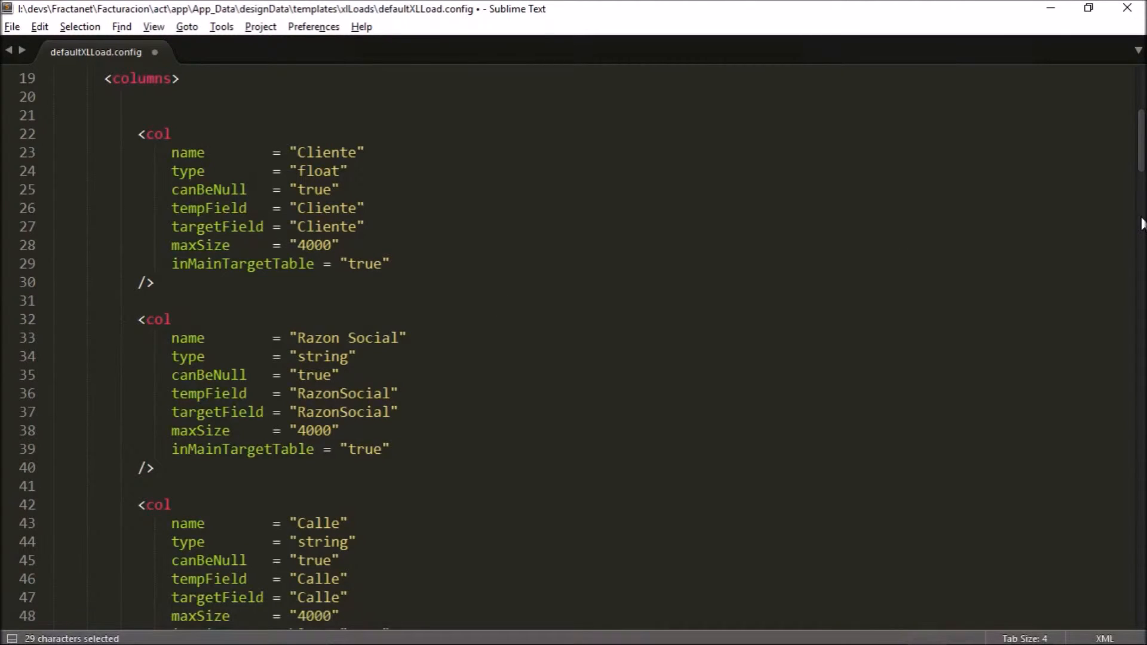
pyautogui.scroll(-1, 1142, 139)
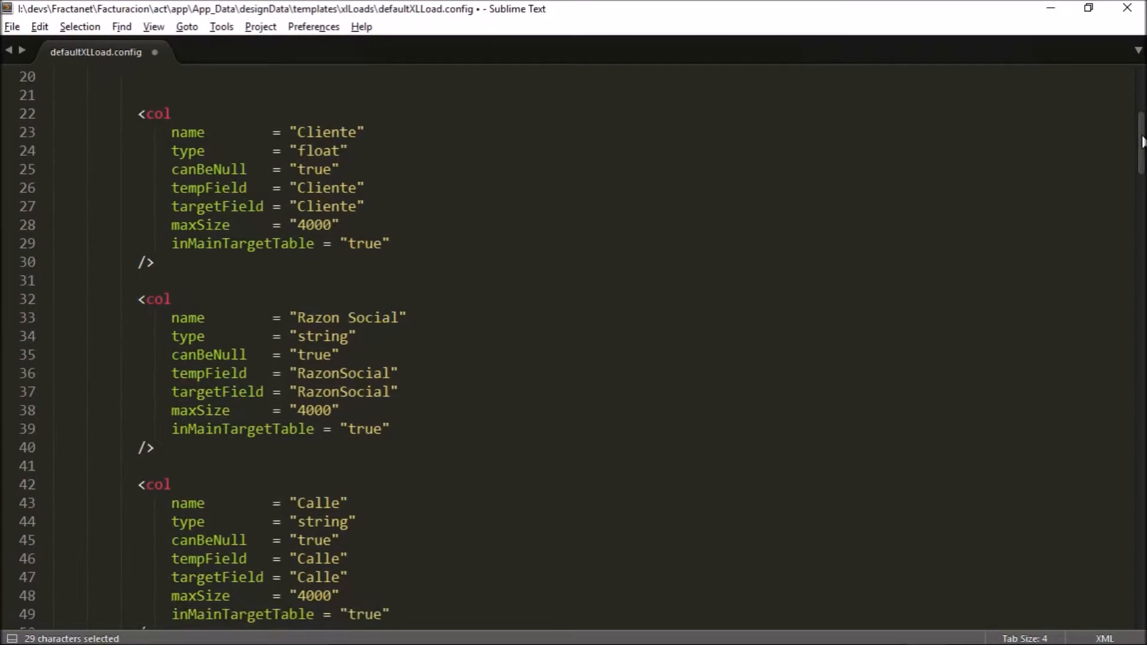
pyautogui.moveTo(1142, 141); pyautogui.dragTo(1128, 301)
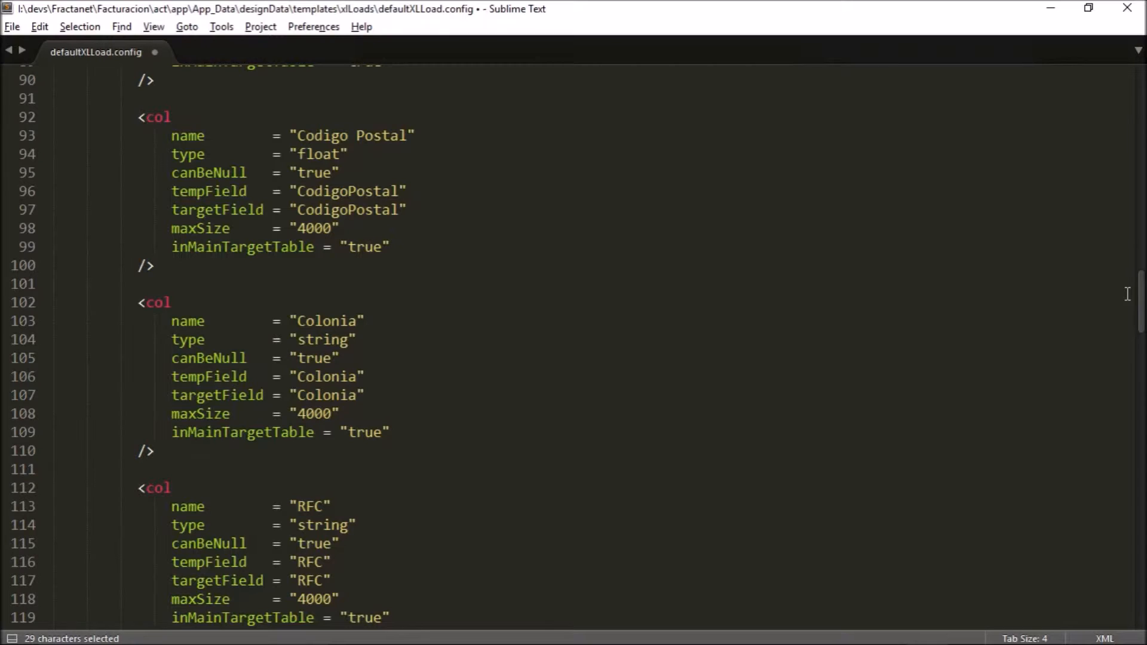
pyautogui.moveTo(1139, 299); pyautogui.dragTo(1140, 404)
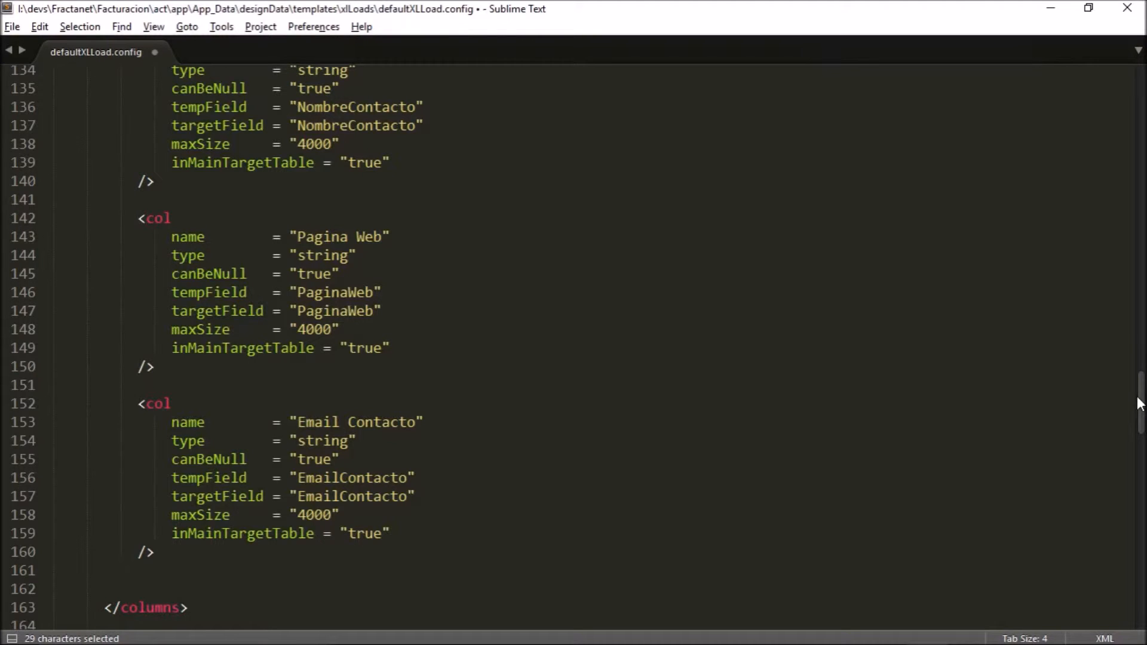
pyautogui.click(1037, 373)
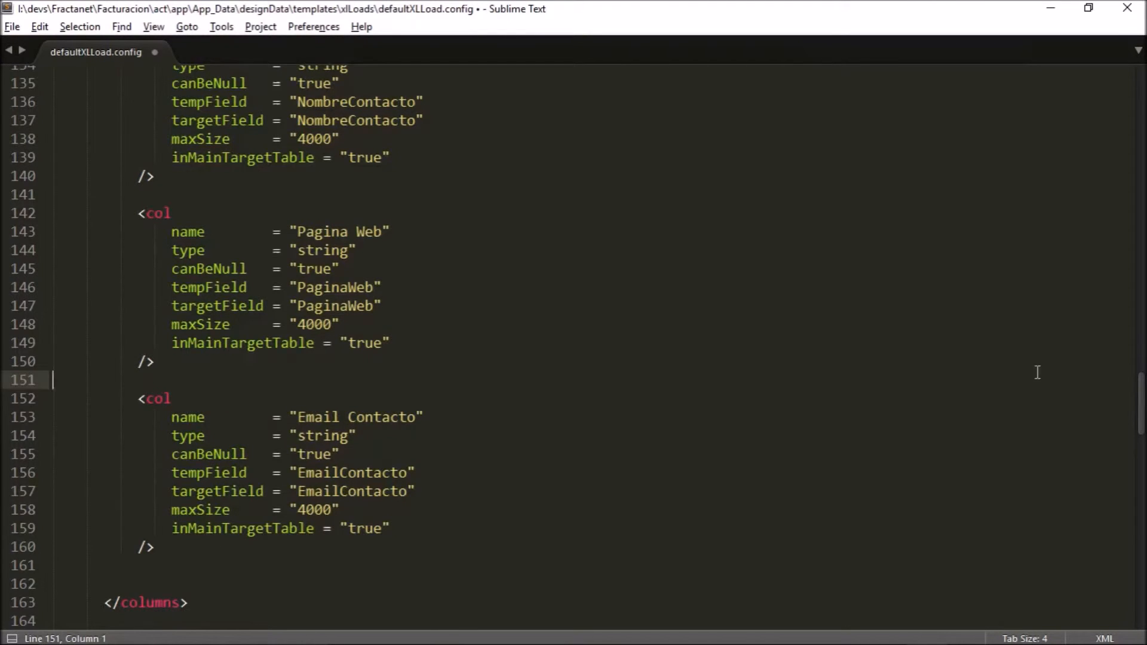
pyautogui.scroll(-1, 1143, 401)
pyautogui.moveTo(1143, 403); pyautogui.dragTo(1143, 457)
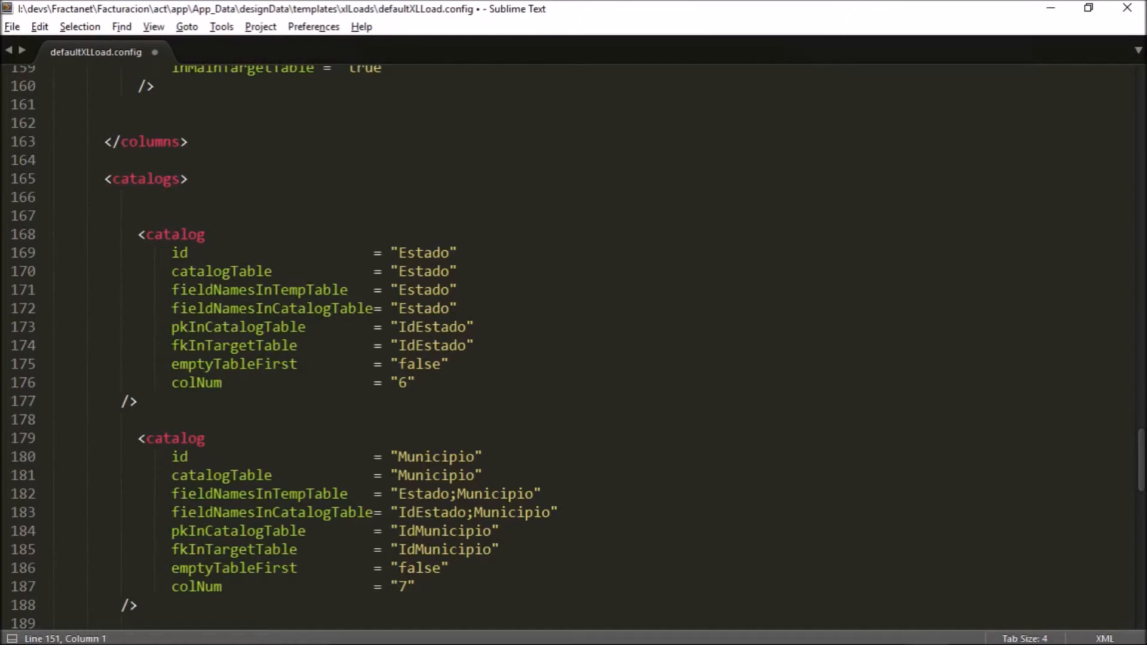
pyautogui.moveTo(1142, 450); pyautogui.dragTo(1142, 517)
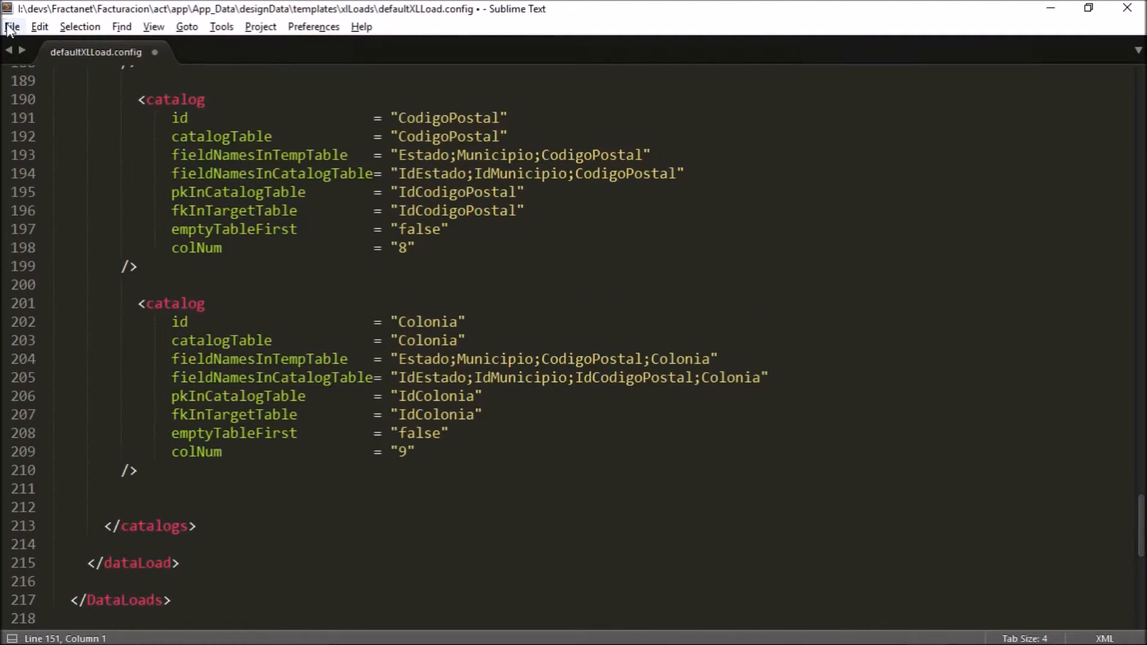
# Step: Recheck the execGeneratedScript line of the dataLoad settings, then save defaultXLLoad.config and close the text editor
pyautogui.moveTo(1142, 518); pyautogui.dragTo(1127, 91)
pyautogui.moveTo(419, 334); pyautogui.dragTo(178, 335)
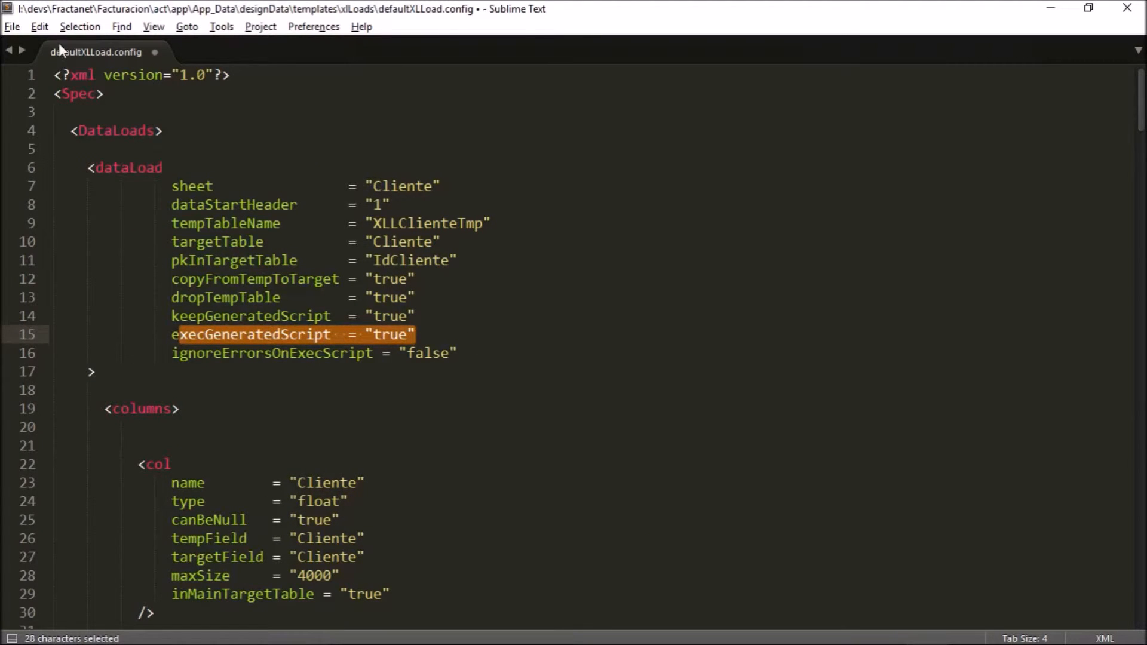
pyautogui.click(12, 27)
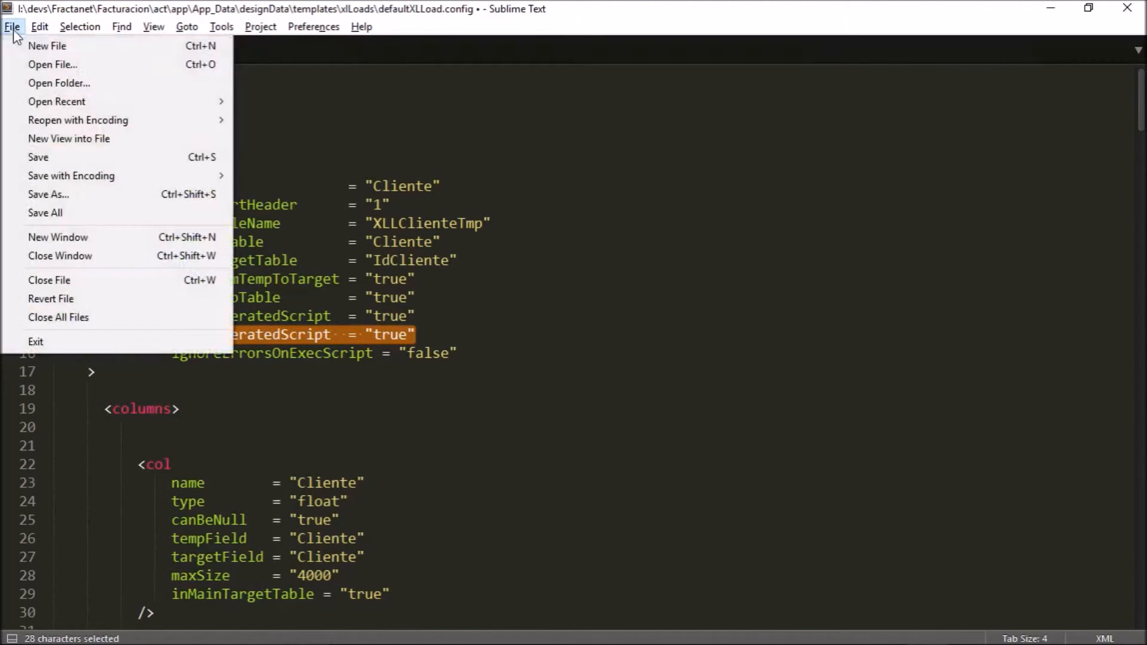
pyautogui.click(49, 158)
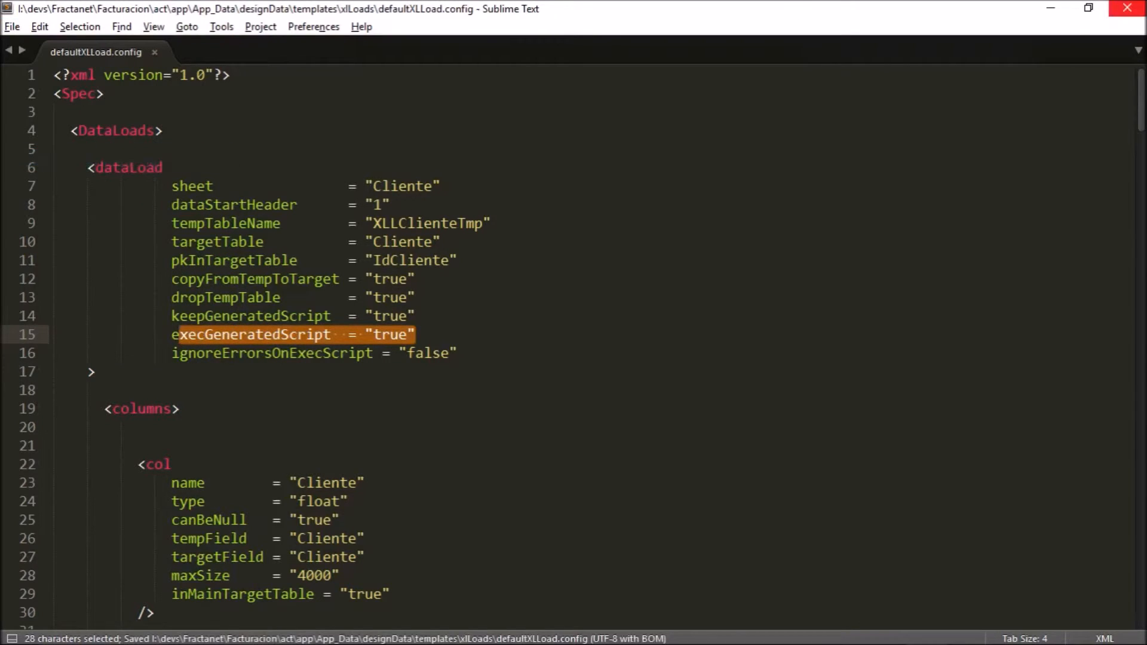
pyautogui.click(1137, 6)
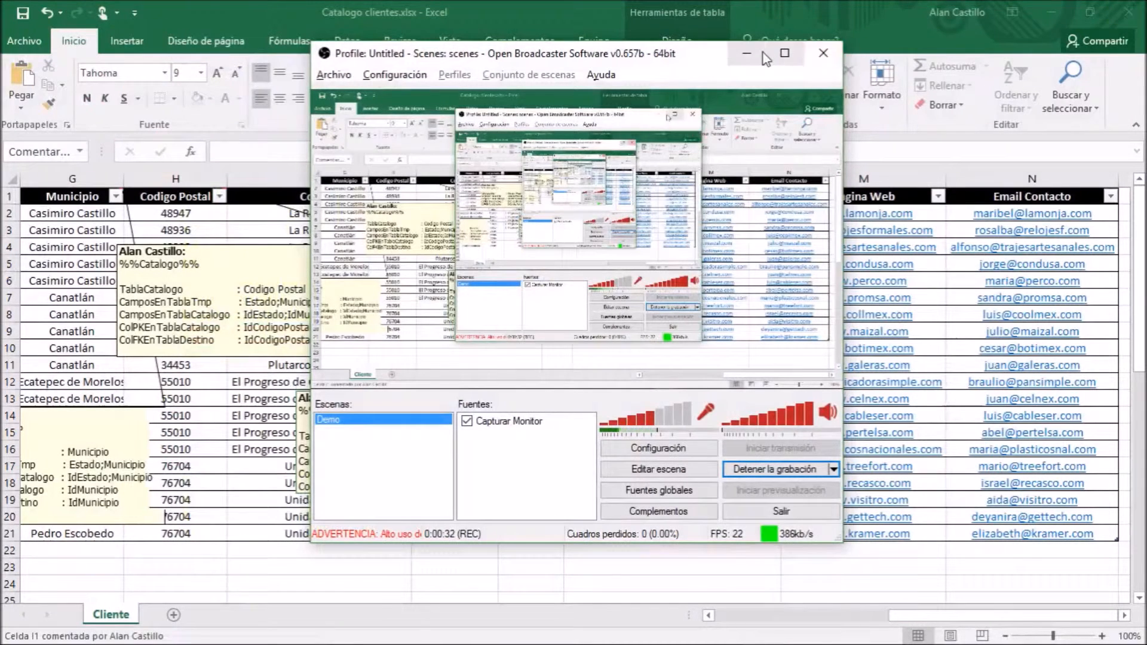
pyautogui.click(776, 32)
# Step: Switch to the Facturacion application in Internet Explorer and load the data from Catalogo clientes.xlsx with Cargar datos desde Excel
pyautogui.moveTo(807, 643)
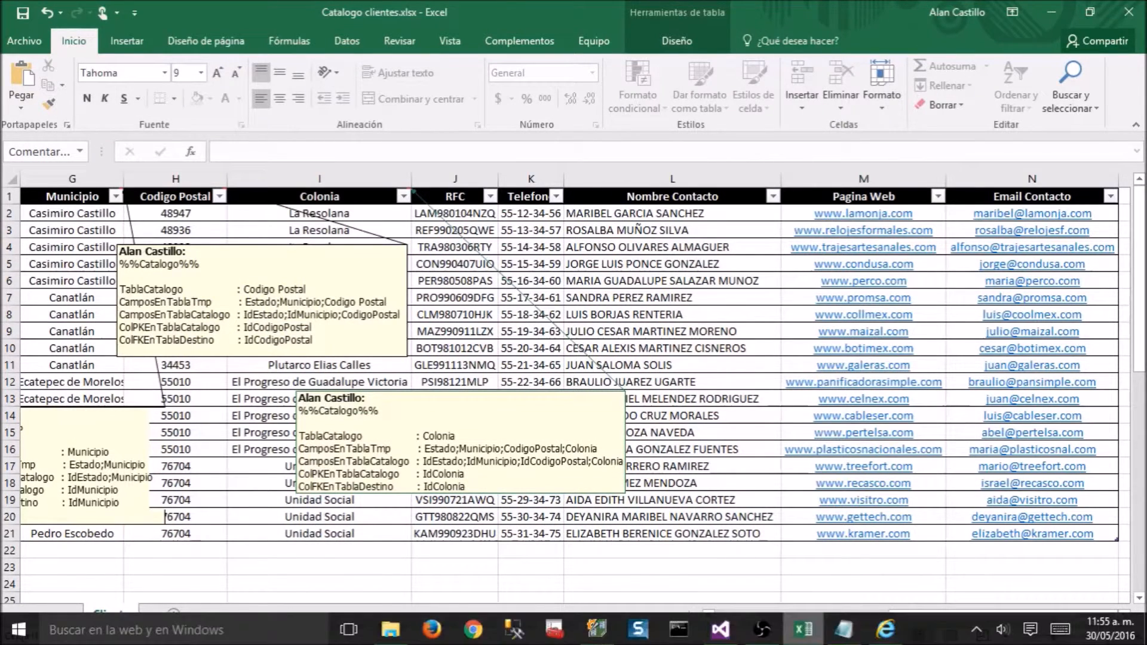
pyautogui.click(885, 630)
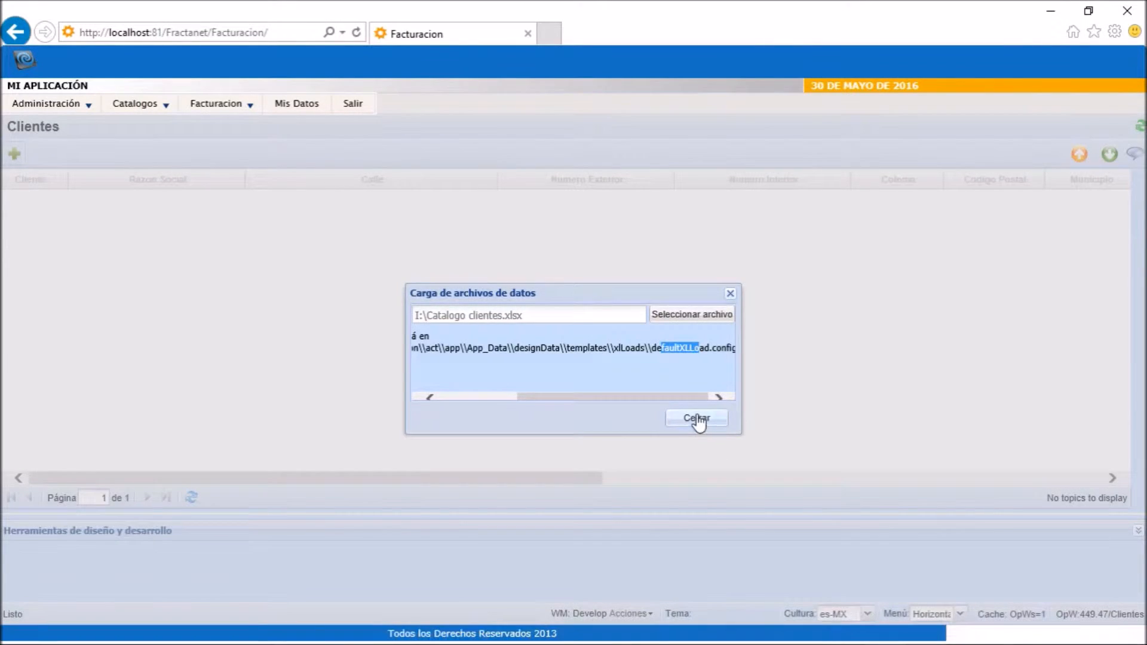
pyautogui.click(698, 419)
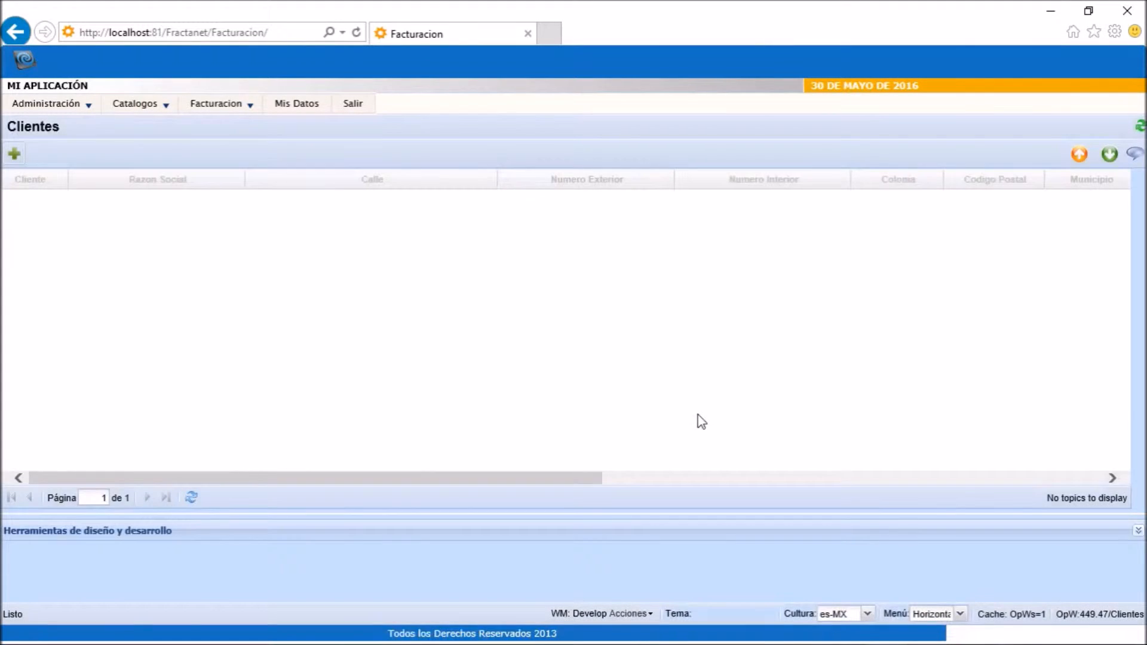
pyautogui.click(649, 615)
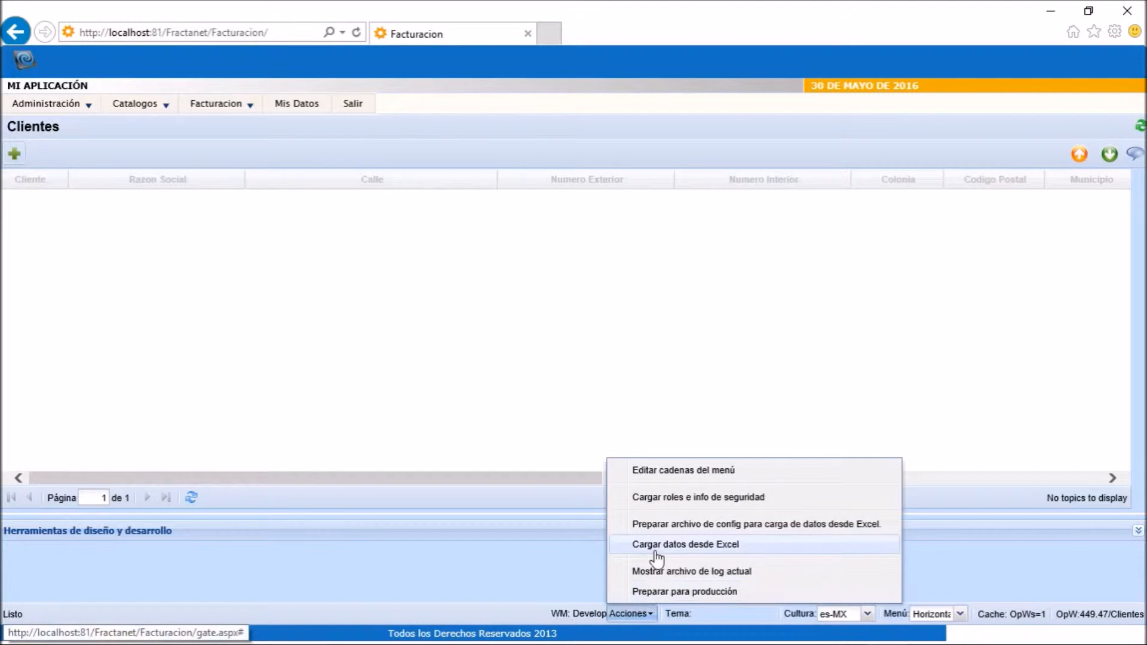
pyautogui.click(750, 548)
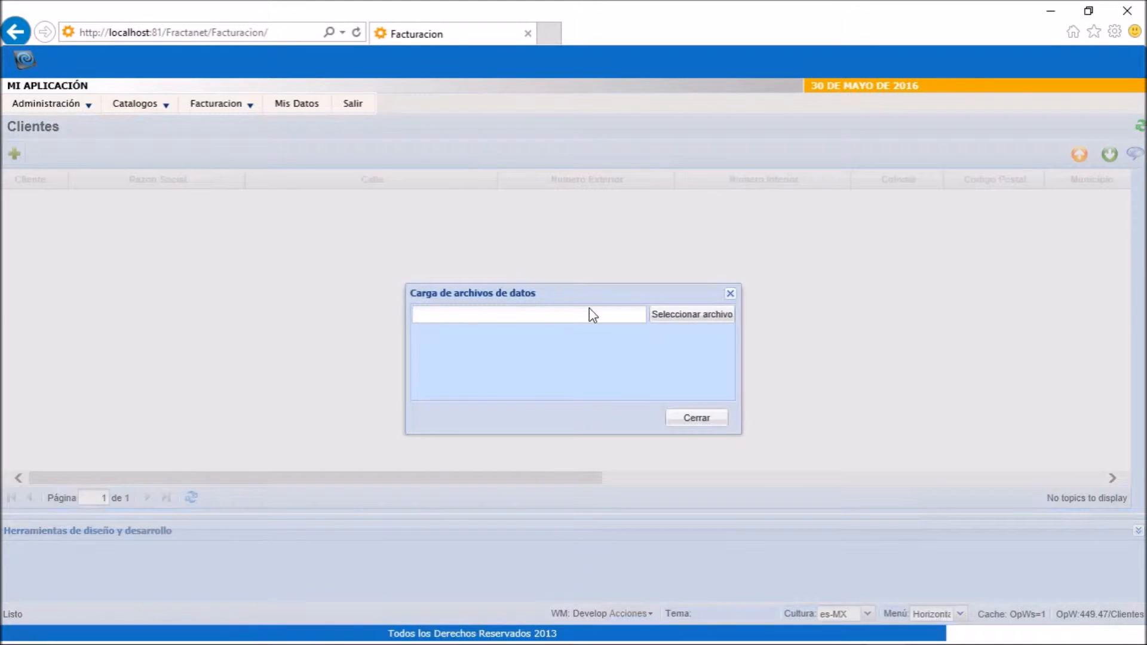
pyautogui.click(663, 314)
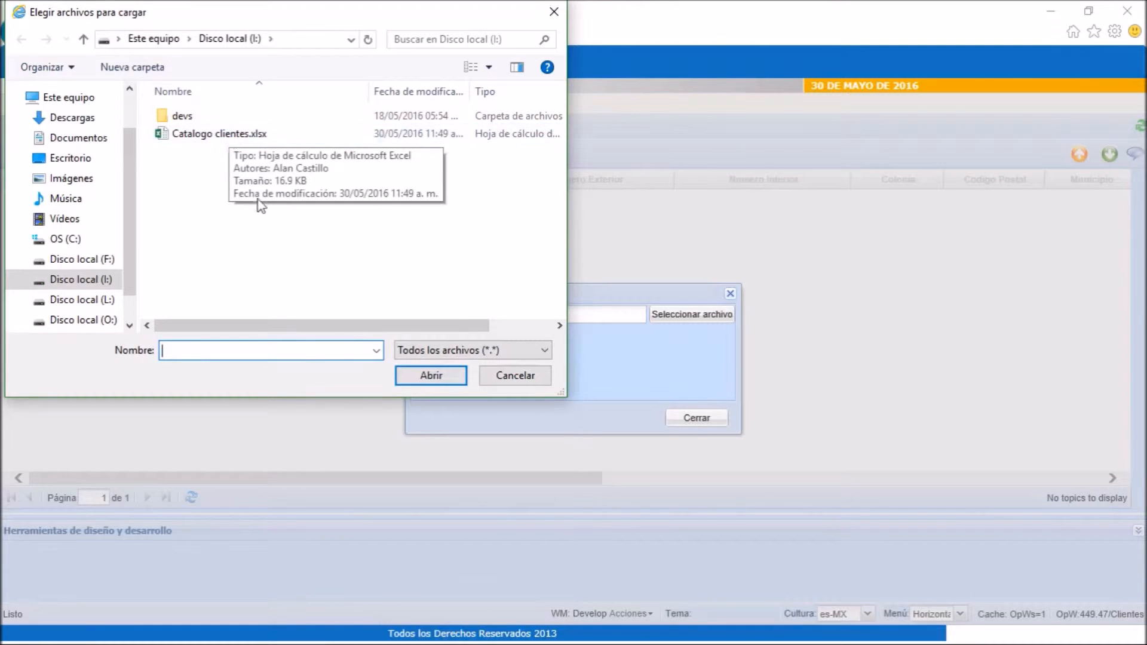
pyautogui.doubleClick(226, 137)
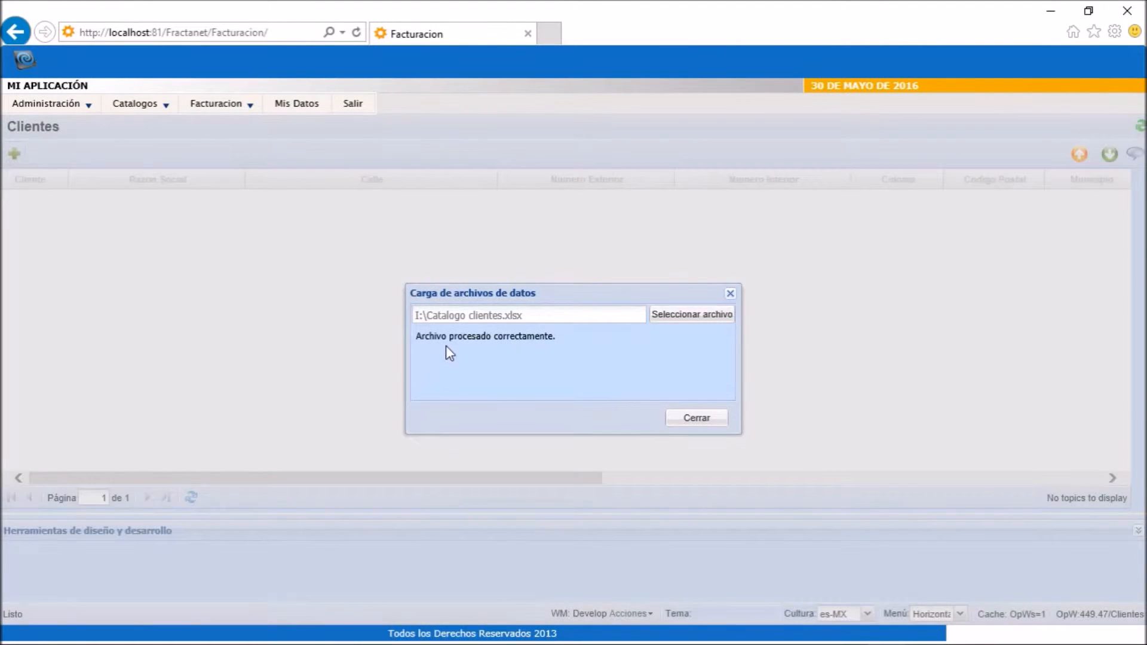
pyautogui.click(695, 419)
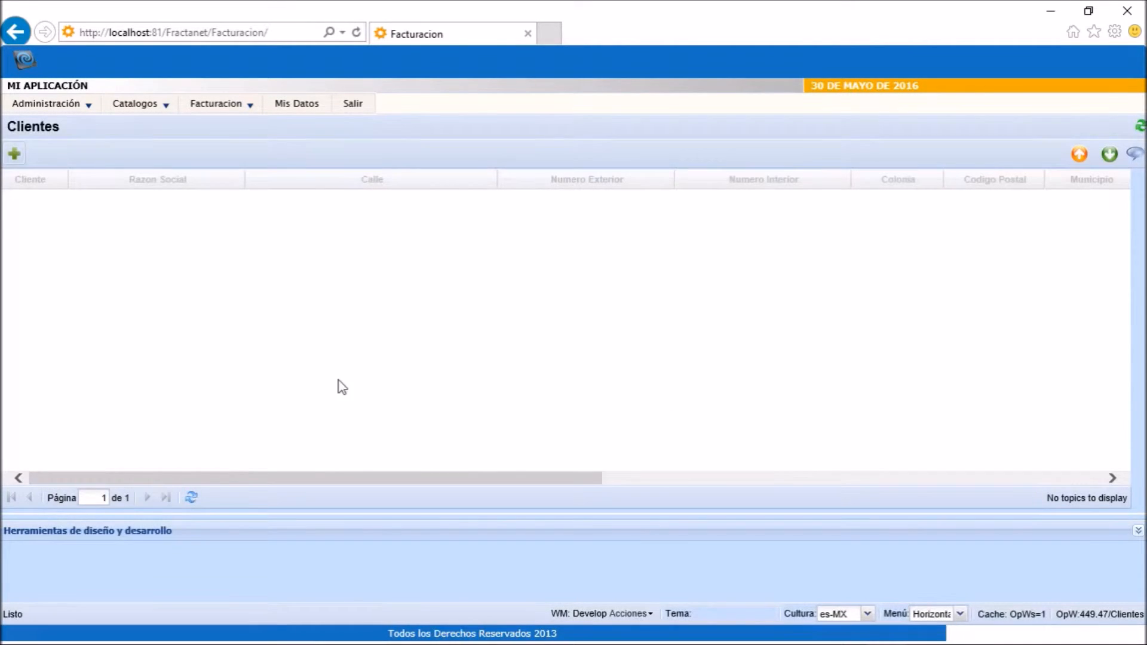
# Step: Refresh the Clientes list and collapse the Herramientas de diseño y desarrollo area to give the list more room
pyautogui.click(191, 505)
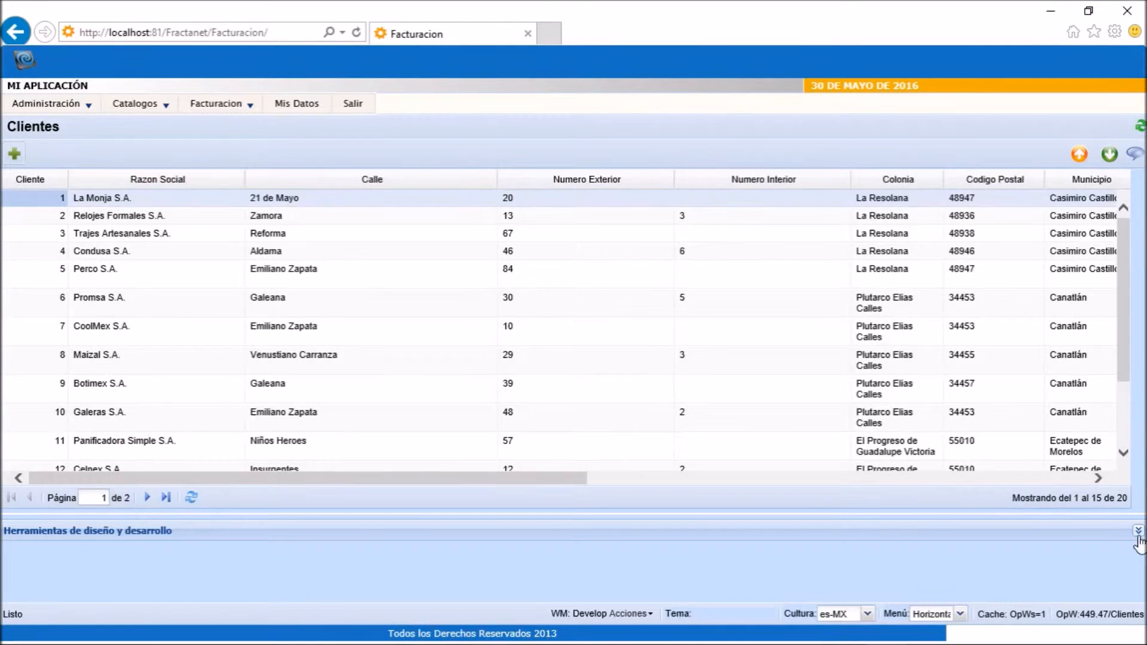
pyautogui.click(1138, 530)
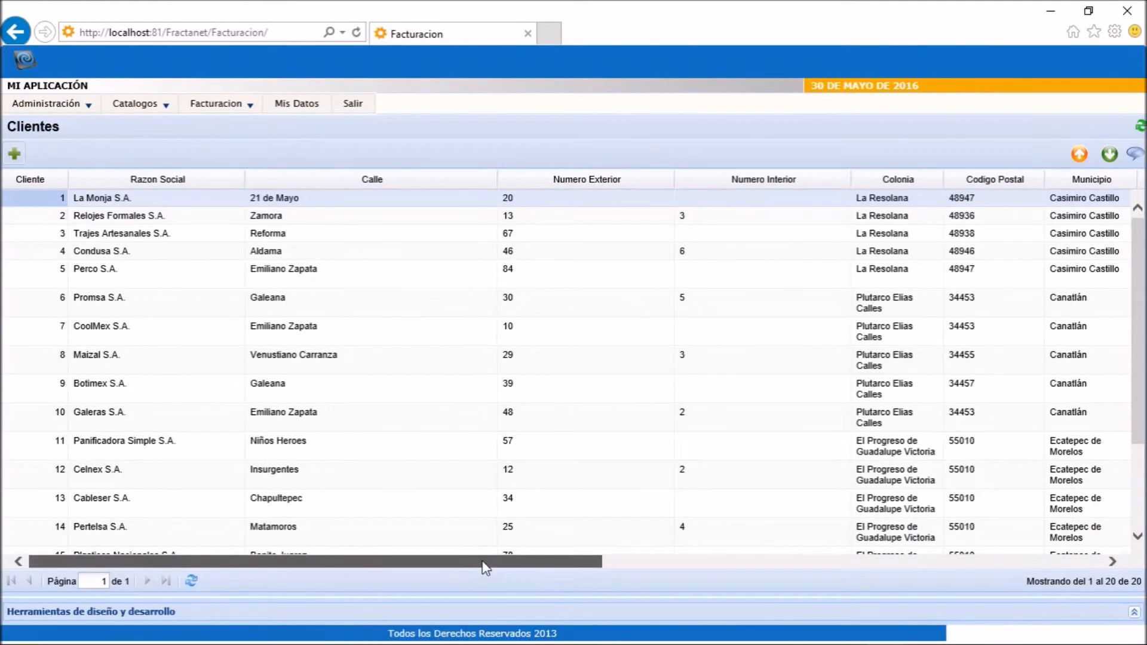
pyautogui.moveTo(1138, 245)
pyautogui.mouseDown()
pyautogui.moveTo(1138, 329)
pyautogui.moveTo(1138, 242)
pyautogui.mouseUp()
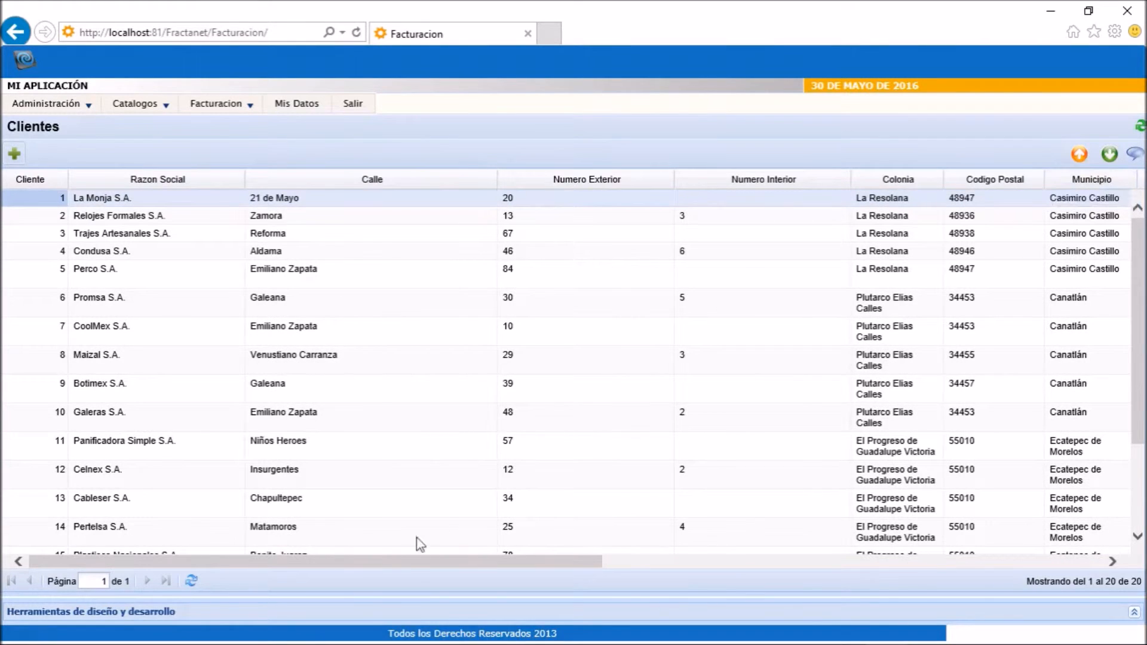
pyautogui.moveTo(409, 565)
pyautogui.mouseDown()
pyautogui.moveTo(834, 586)
pyautogui.moveTo(948, 563)
pyautogui.moveTo(389, 568)
pyautogui.mouseUp()
# Step: Open the Estados catalog and compare it with the Estado column of the Cliente sheet in Excel
pyautogui.moveTo(159, 111)
pyautogui.click(149, 128)
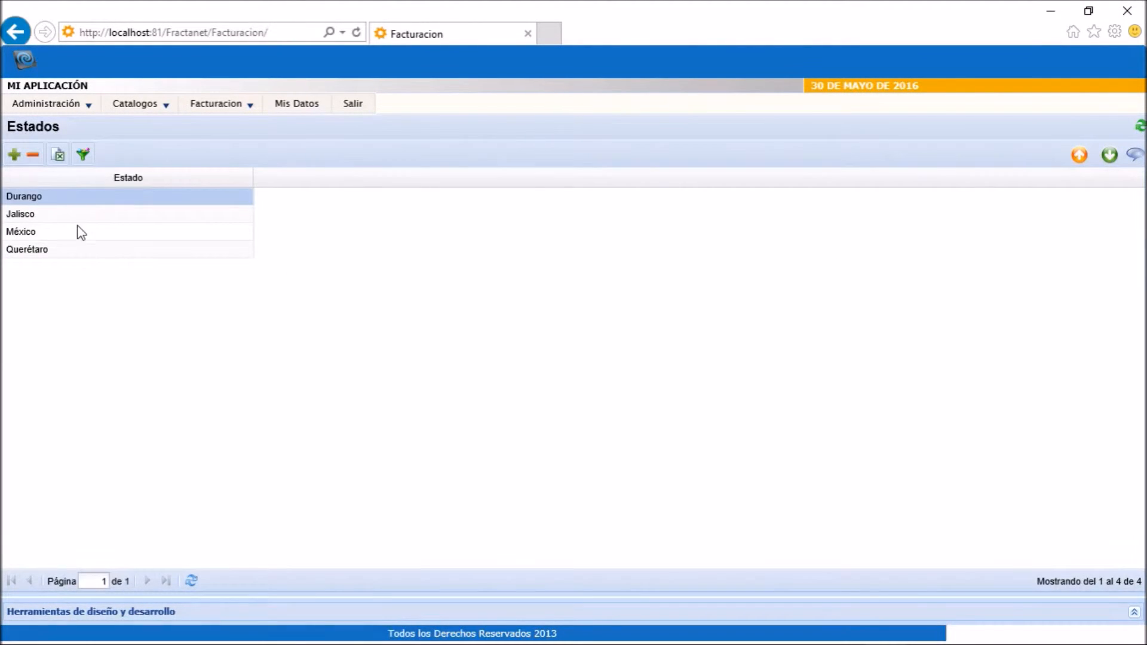
pyautogui.hotkey('alt', 'Tab')
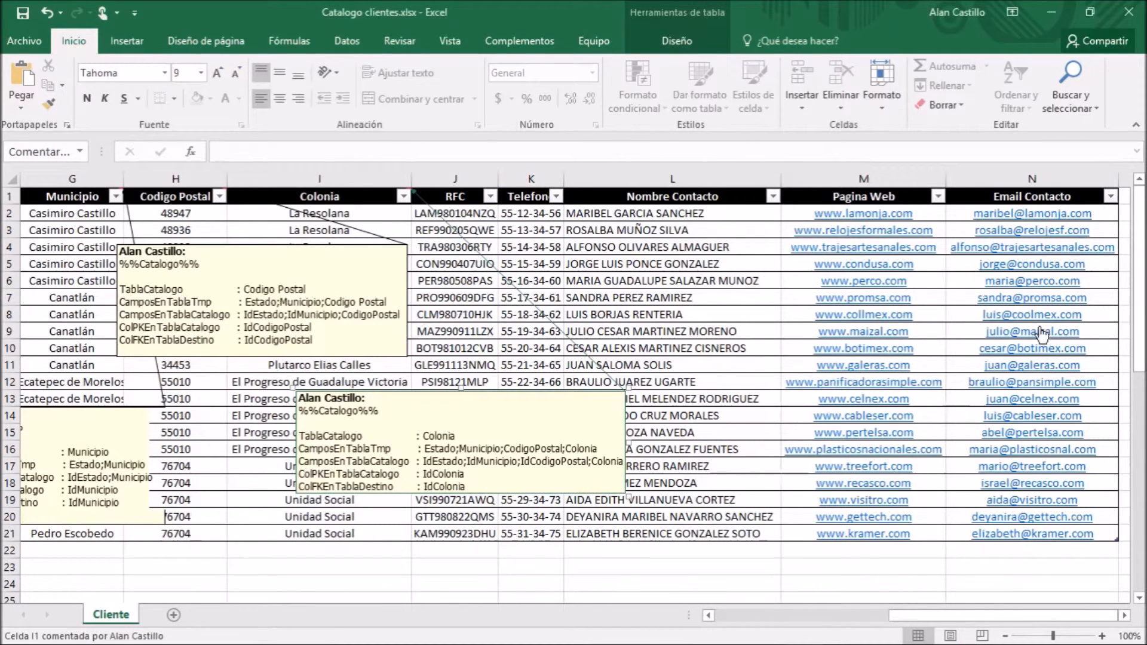
pyautogui.moveTo(897, 614); pyautogui.dragTo(726, 604)
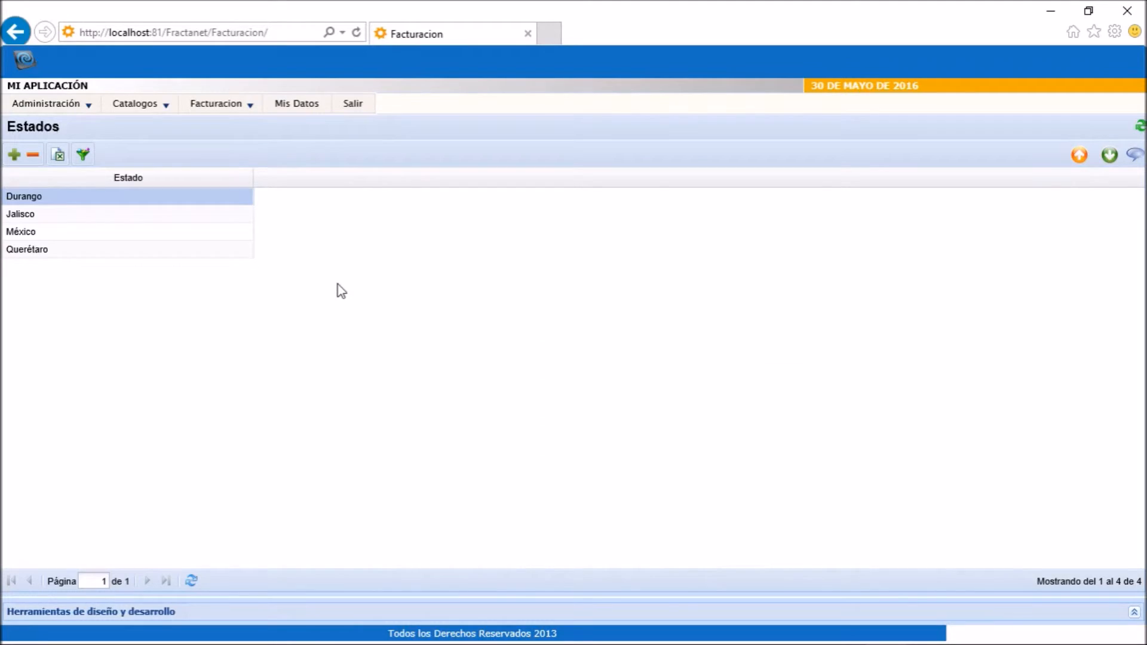
# Step: Examine the loaded records in the Municipios, Codigos Postales and Colonias catalogs of the Facturacion application
pyautogui.moveTo(149, 107)
pyautogui.click(141, 145)
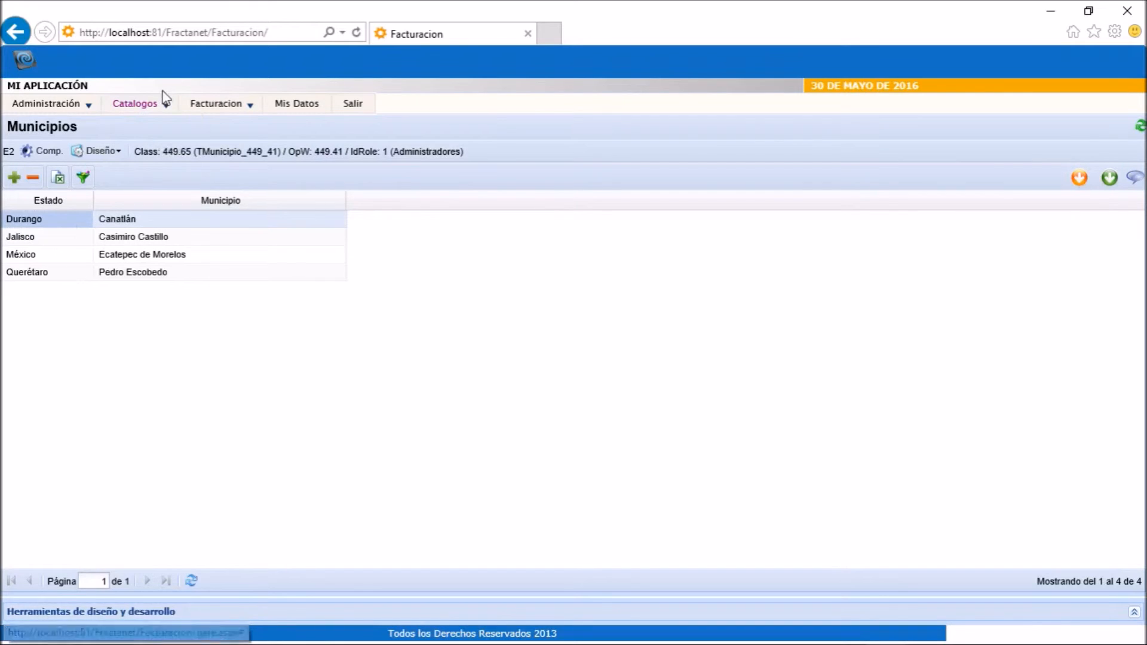
pyautogui.moveTo(163, 106)
pyautogui.click(152, 168)
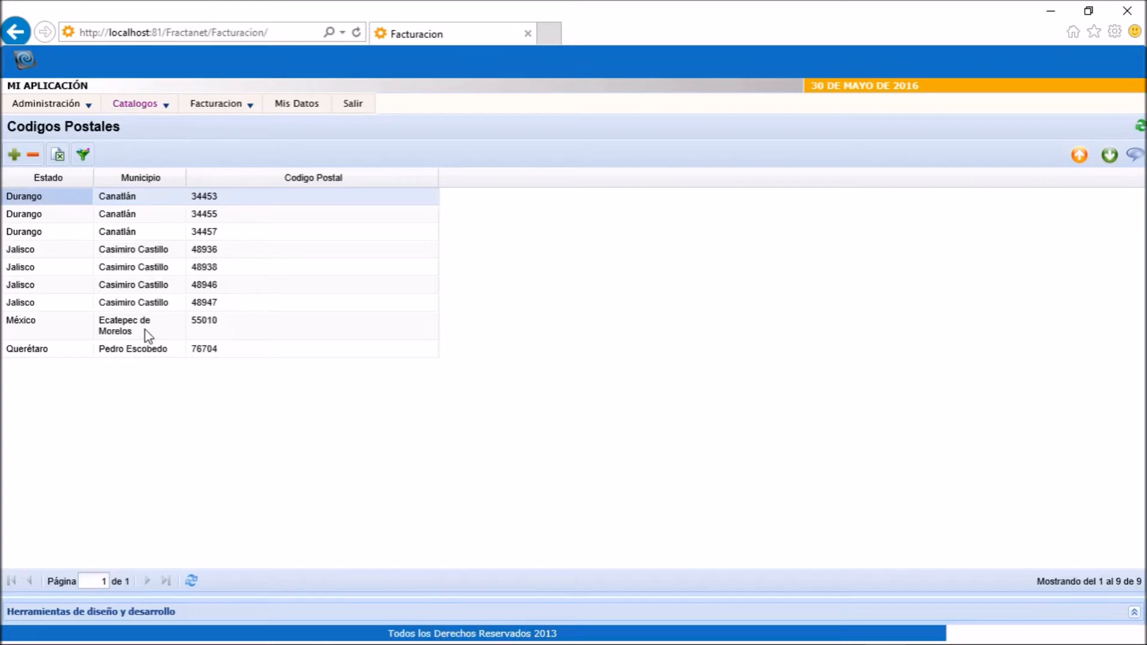
pyautogui.click(161, 109)
pyautogui.click(143, 184)
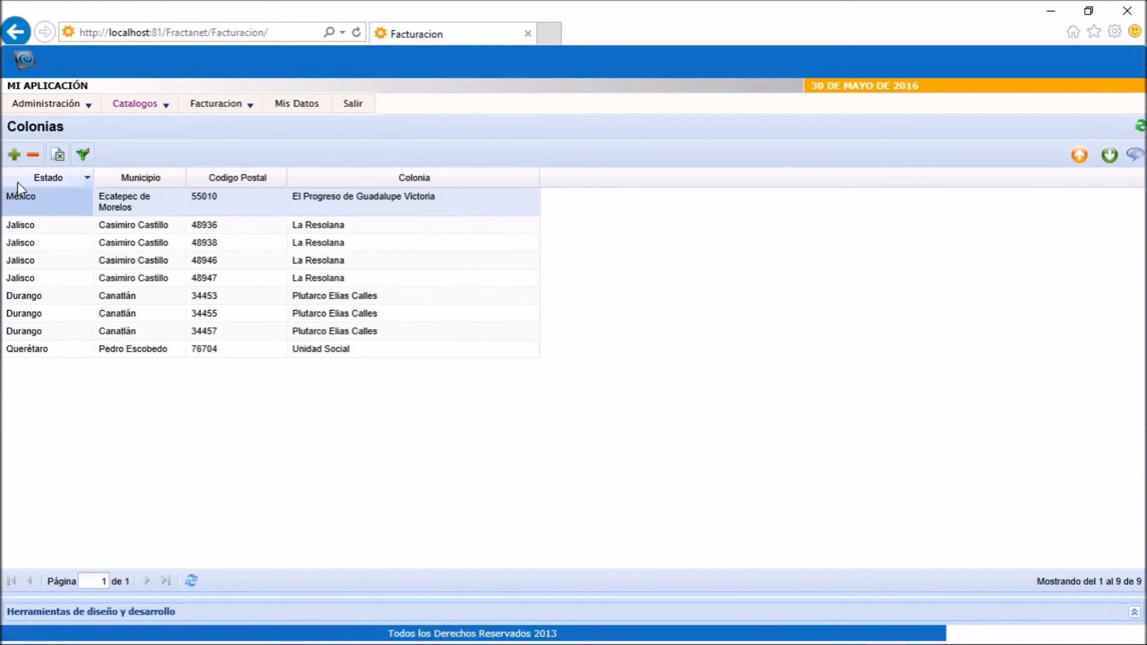
# Step: Reopen the Clientes catalog and compare its records with the Cliente sheet in Excel, through the Email Contacto column
pyautogui.click(135, 103)
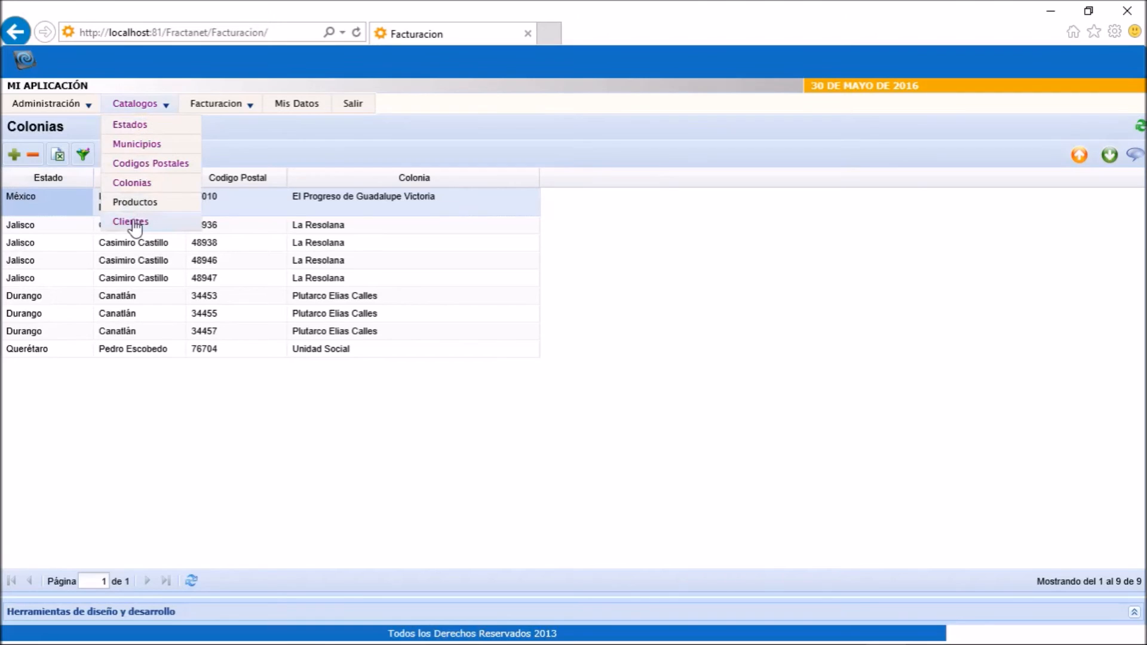
pyautogui.click(133, 223)
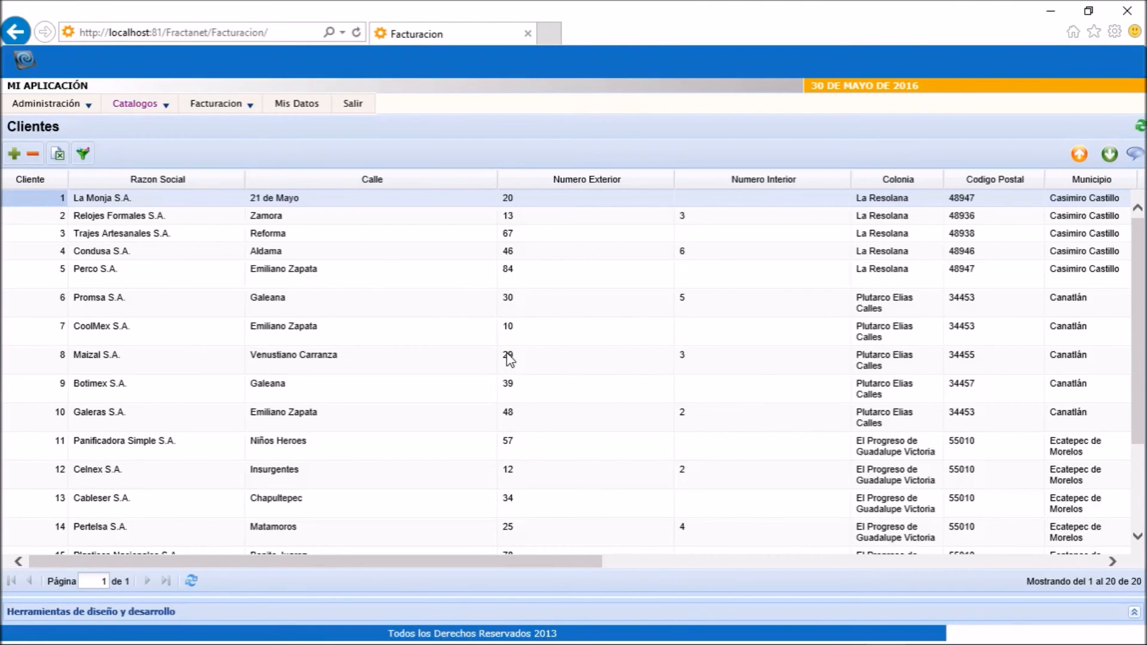
pyautogui.moveTo(919, 640)
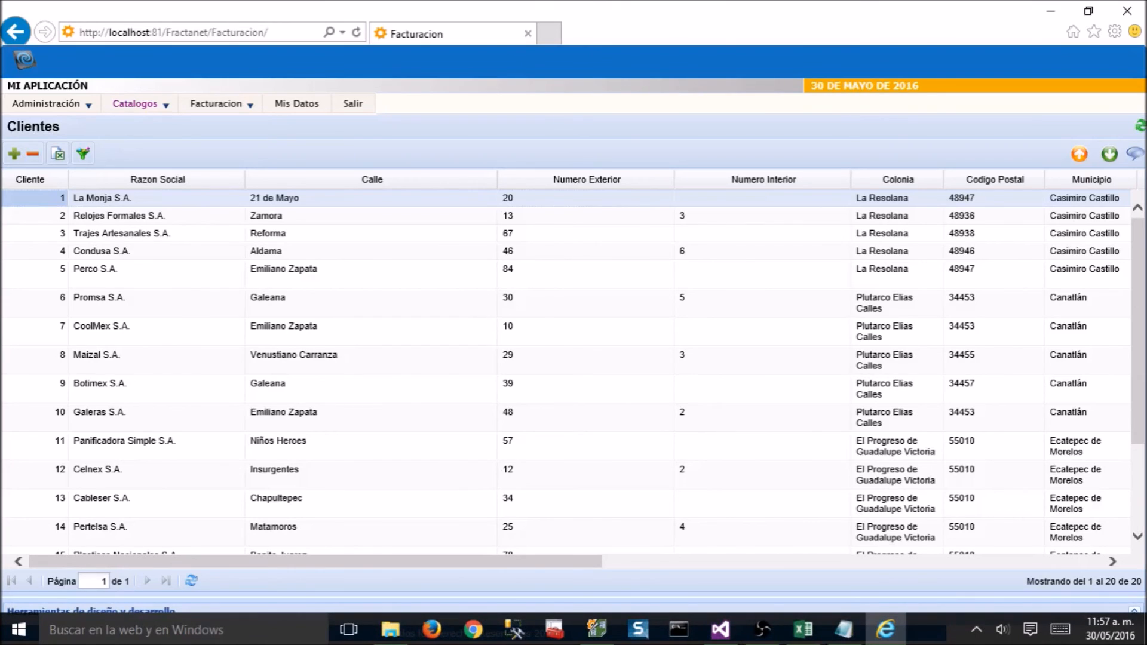
pyautogui.click(801, 633)
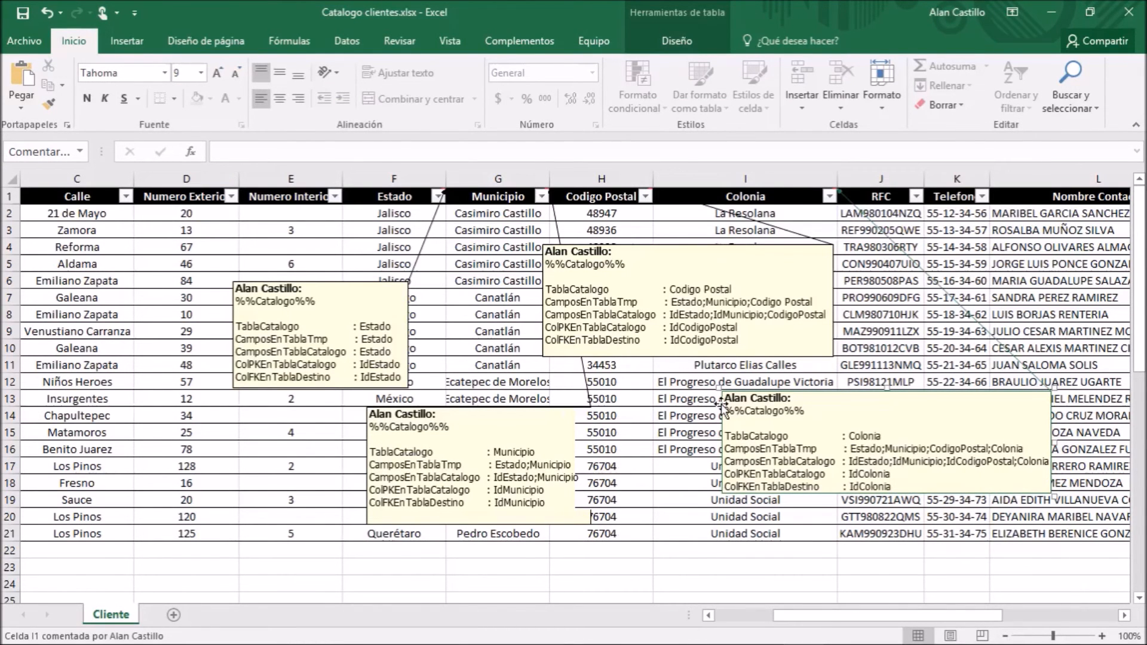
pyautogui.hotkey('alt', 'Tab')
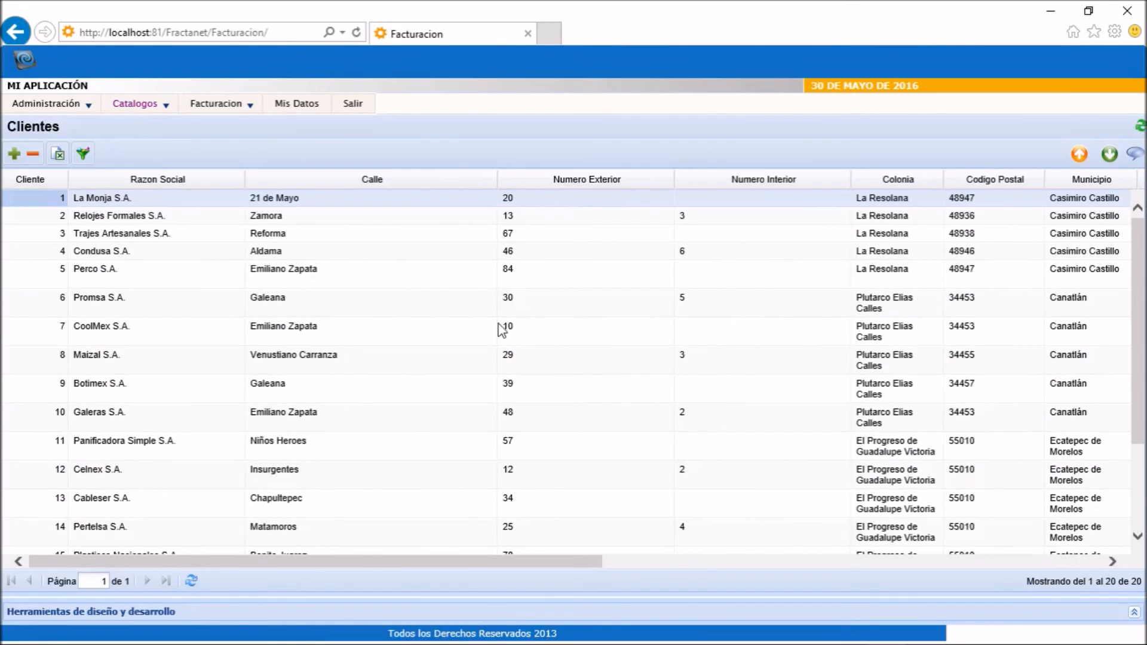
pyautogui.moveTo(575, 562); pyautogui.dragTo(1047, 567)
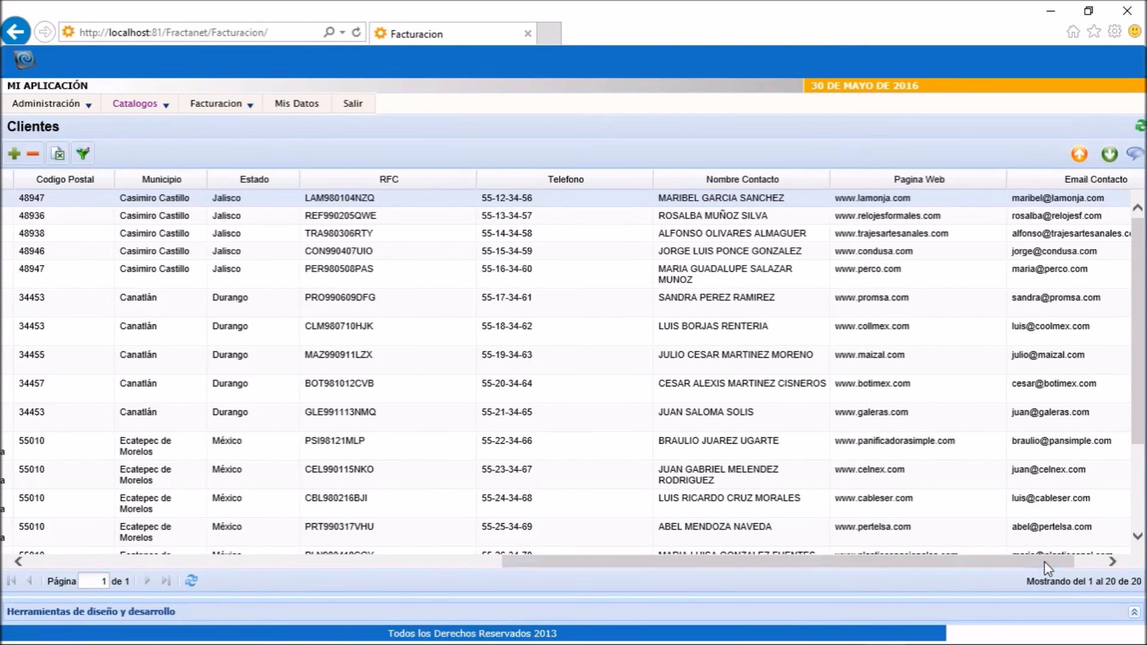